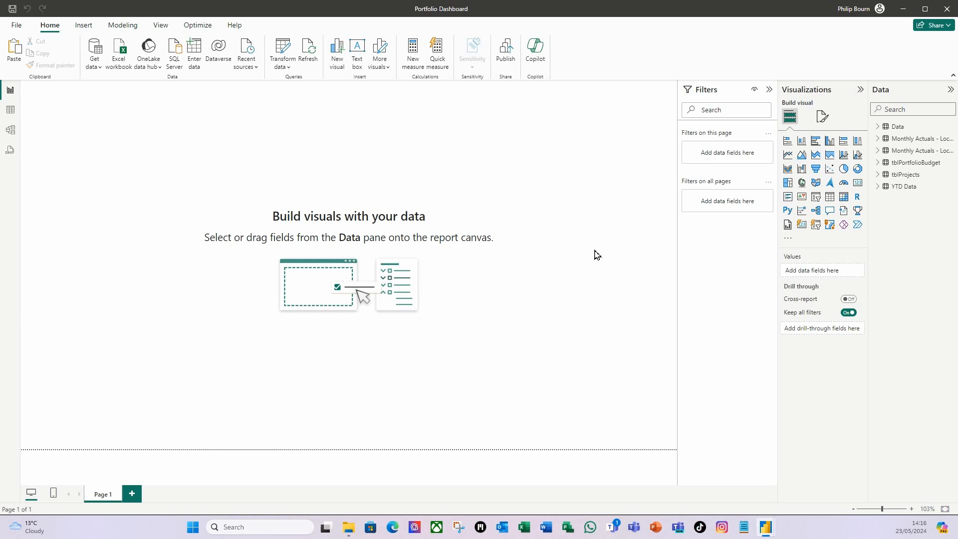
Step: Preview the report page's mobile layout, and return to the desktop layout
{"action": "left_click", "coordinate": [53, 493]}
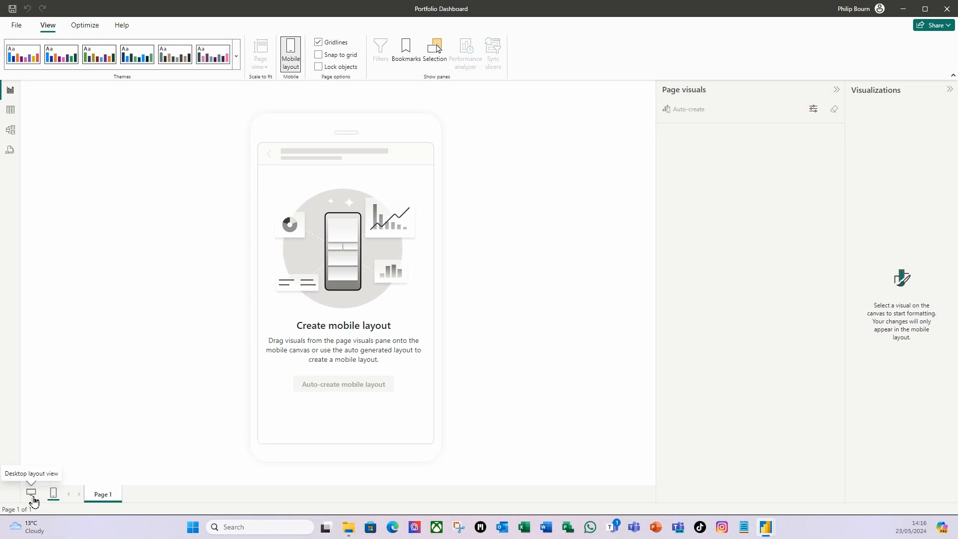
{"action": "left_click", "coordinate": [31, 493]}
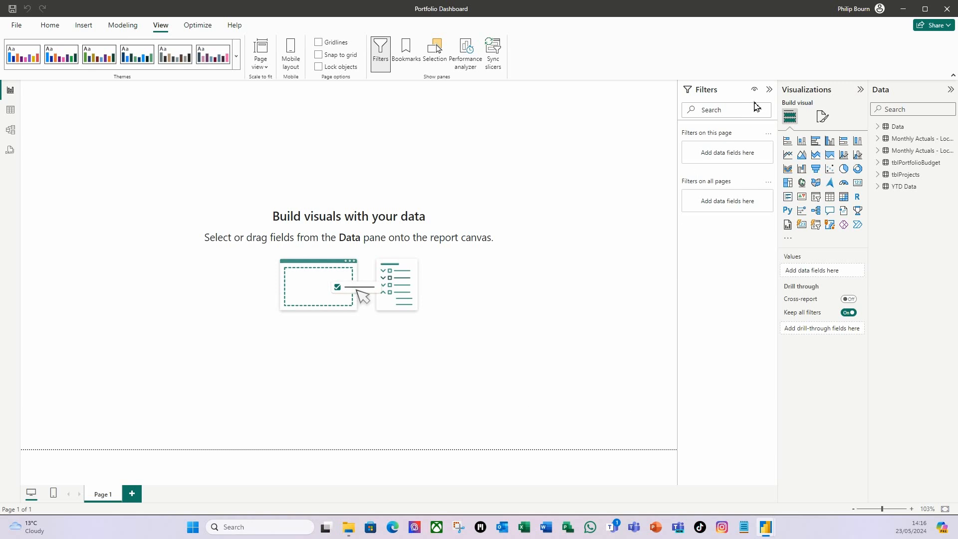
Step: Collapse the Filters pane to widen the canvas, and briefly collapse and reopen the Visualizations and Data panes
{"action": "left_click", "coordinate": [769, 90]}
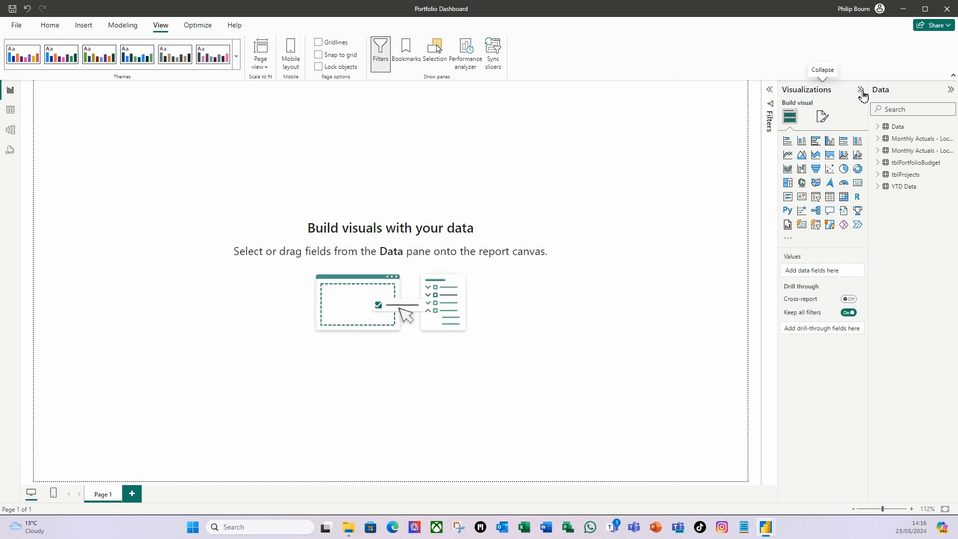
{"action": "left_click", "coordinate": [860, 89]}
{"action": "left_click", "coordinate": [951, 92]}
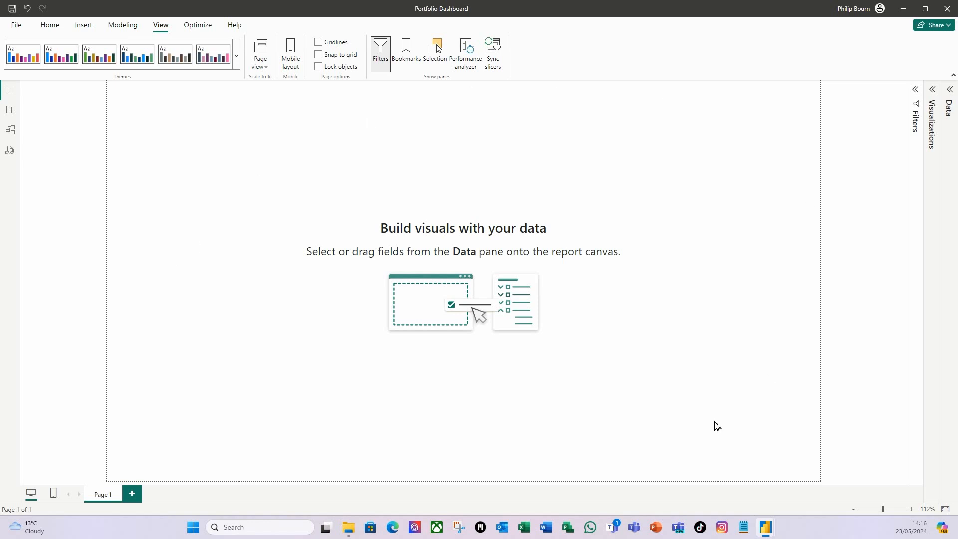
{"action": "left_click", "coordinate": [928, 105]}
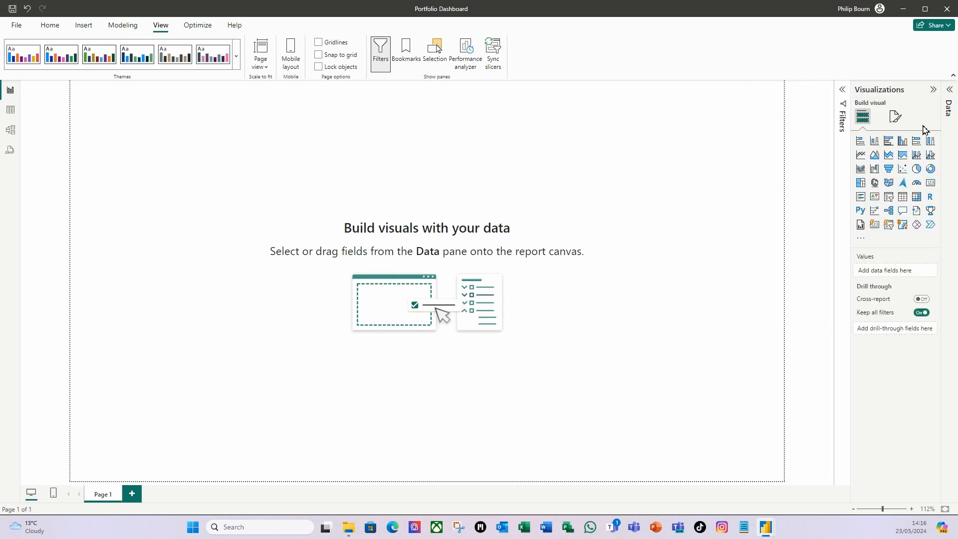
{"action": "left_click", "coordinate": [951, 94]}
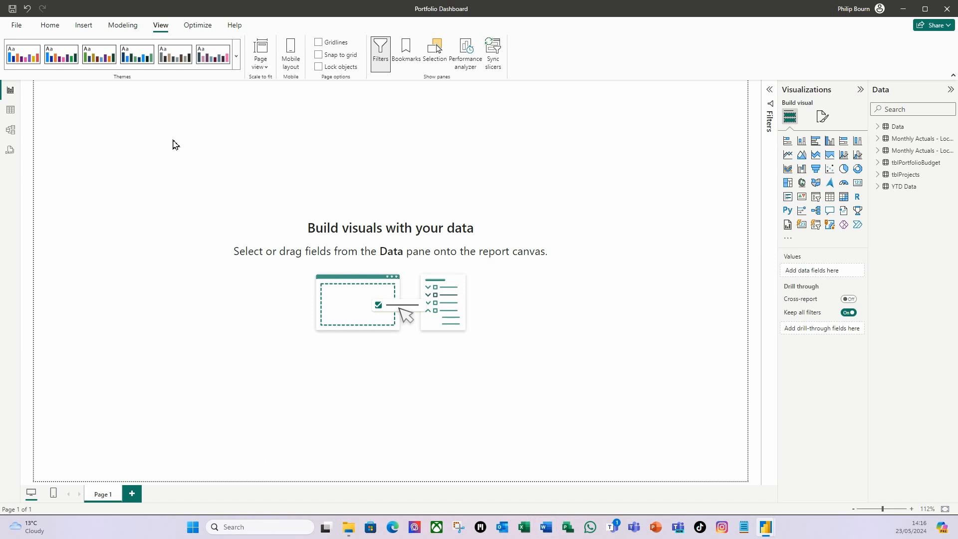
Step: Show gridlines on the page and place a clustered bar chart near the middle of the canvas
{"action": "left_click", "coordinate": [319, 44]}
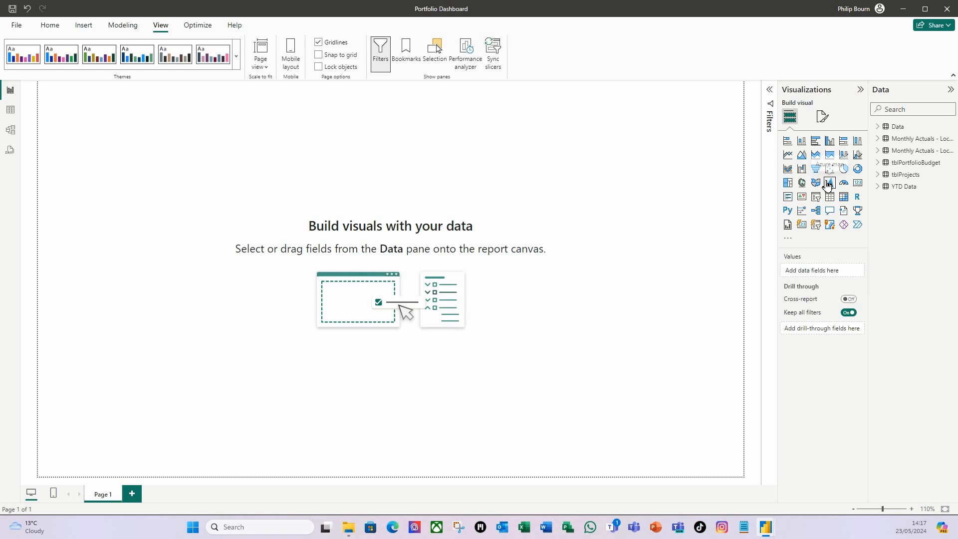
{"action": "left_click", "coordinate": [816, 142]}
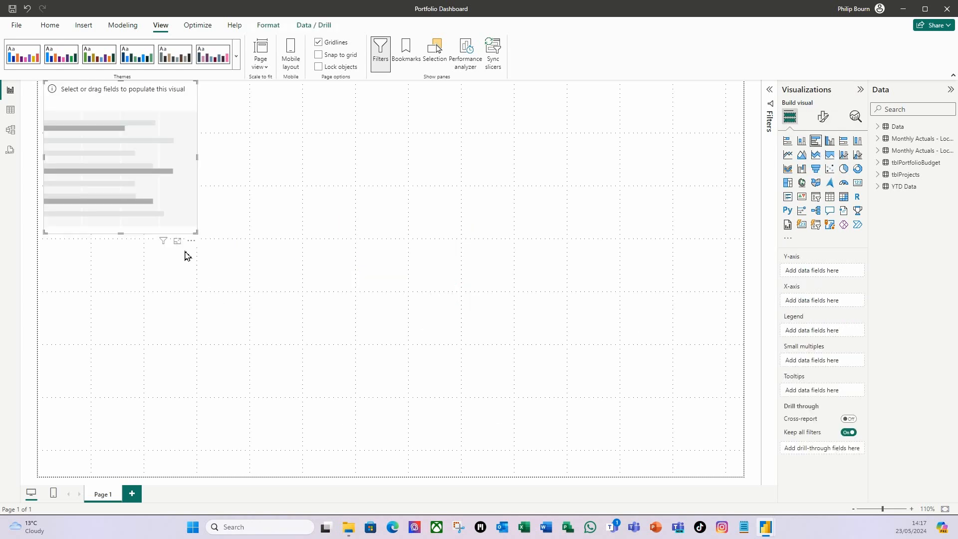
{"action": "left_click_drag", "start_coordinate": [181, 226], "coordinate": [427, 335]}
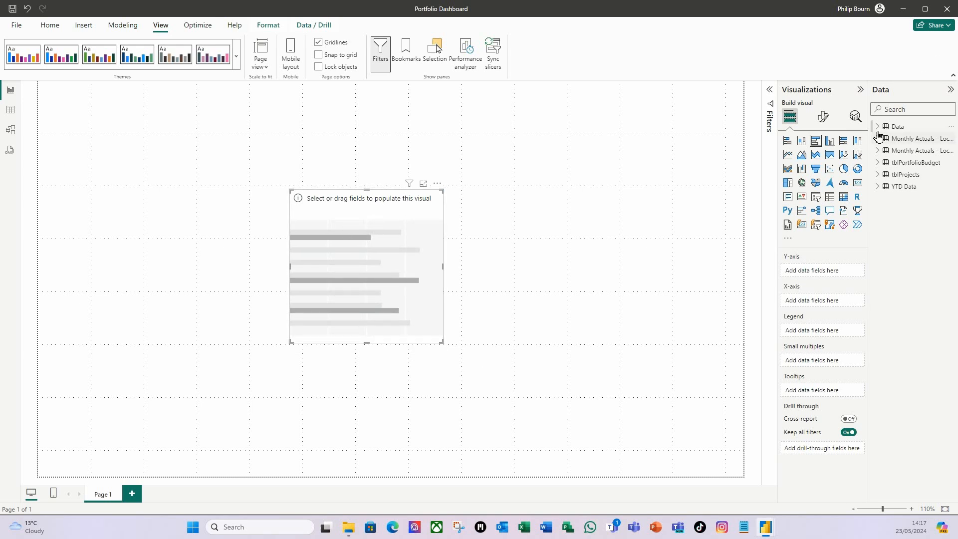
Step: Assign Category from tblProjects to the chart's Y-axis, and Actuals and Budget from the Data table to its X-axis
{"action": "left_click", "coordinate": [885, 175]}
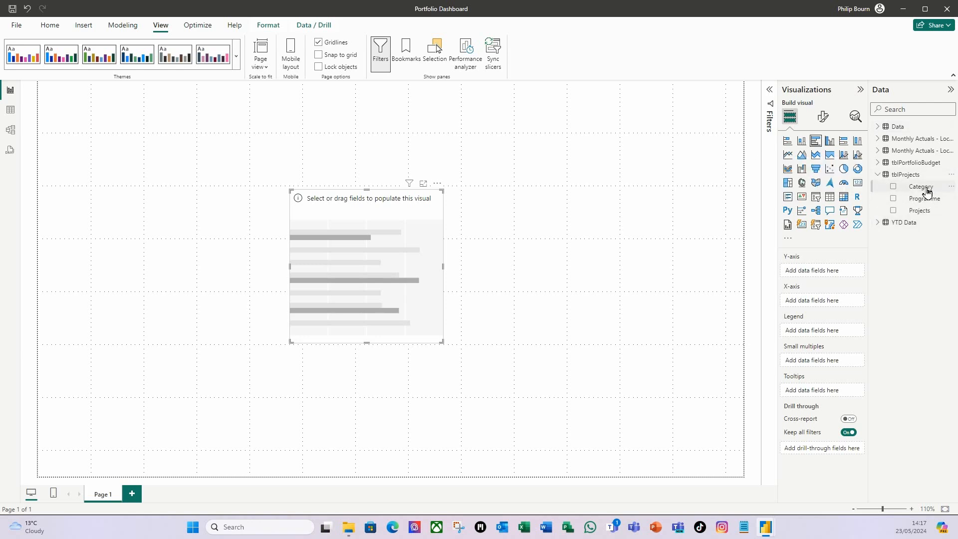
{"action": "left_click_drag", "start_coordinate": [927, 192], "coordinate": [831, 278]}
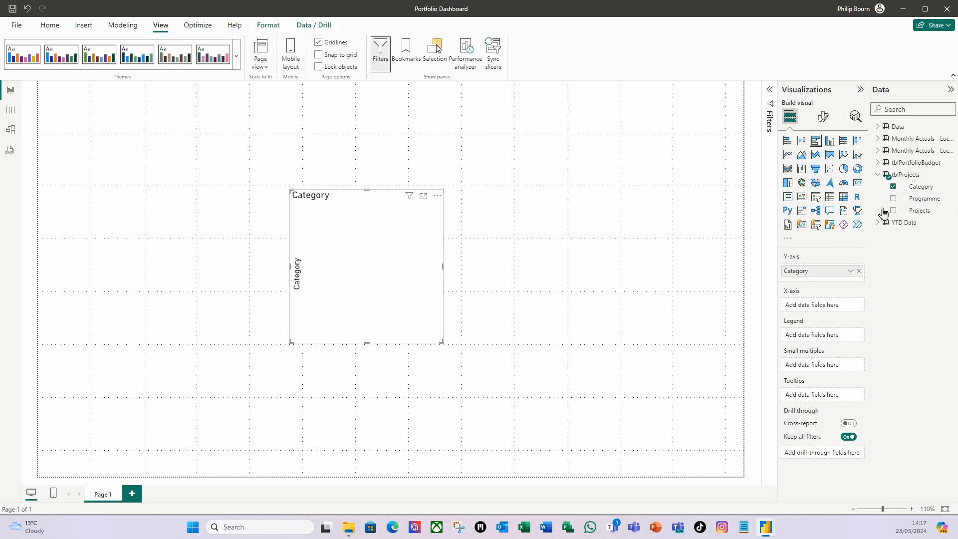
{"action": "left_click", "coordinate": [878, 128]}
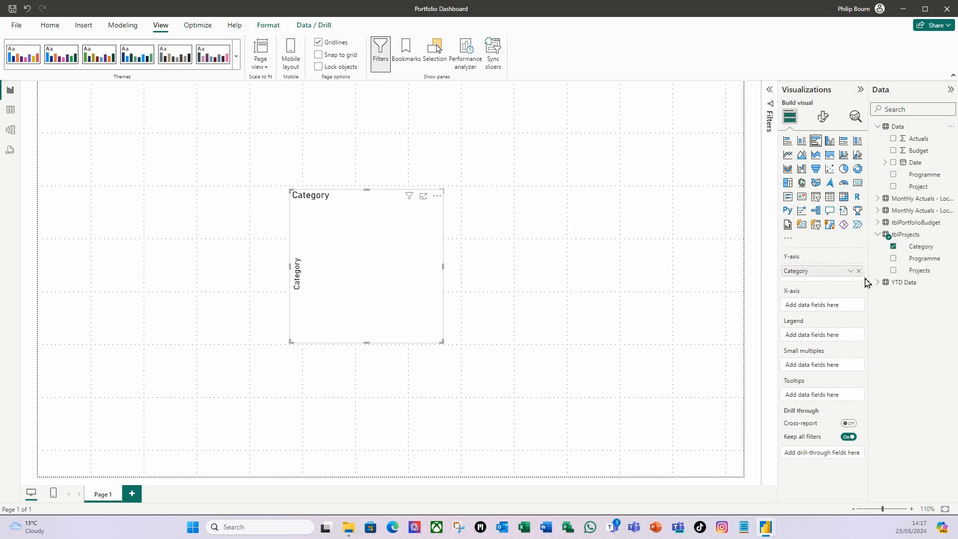
{"action": "left_click_drag", "start_coordinate": [919, 141], "coordinate": [825, 307]}
{"action": "left_click_drag", "start_coordinate": [925, 154], "coordinate": [832, 319]}
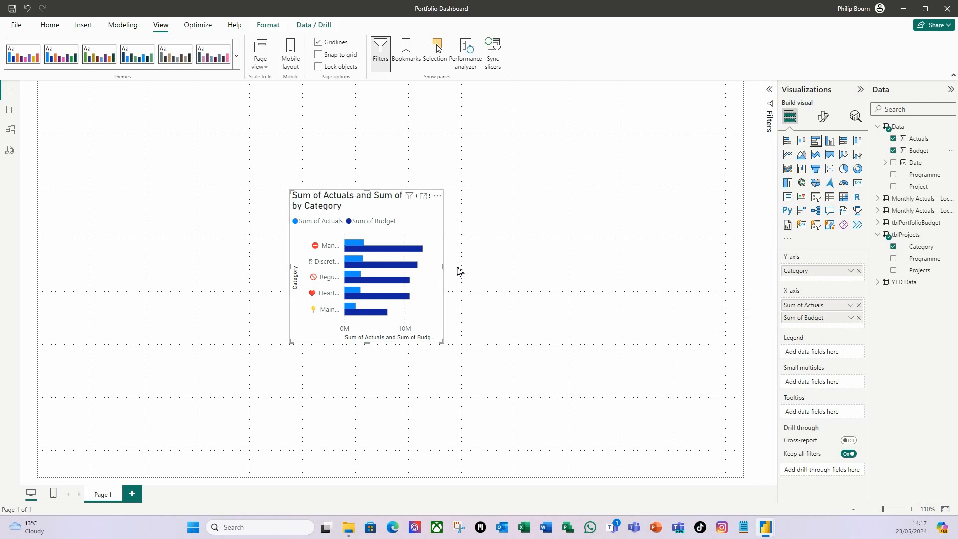
Step: Enlarge the bar chart by widening it on both sides and extending it slightly downward
{"action": "left_click_drag", "start_coordinate": [445, 268], "coordinate": [592, 270]}
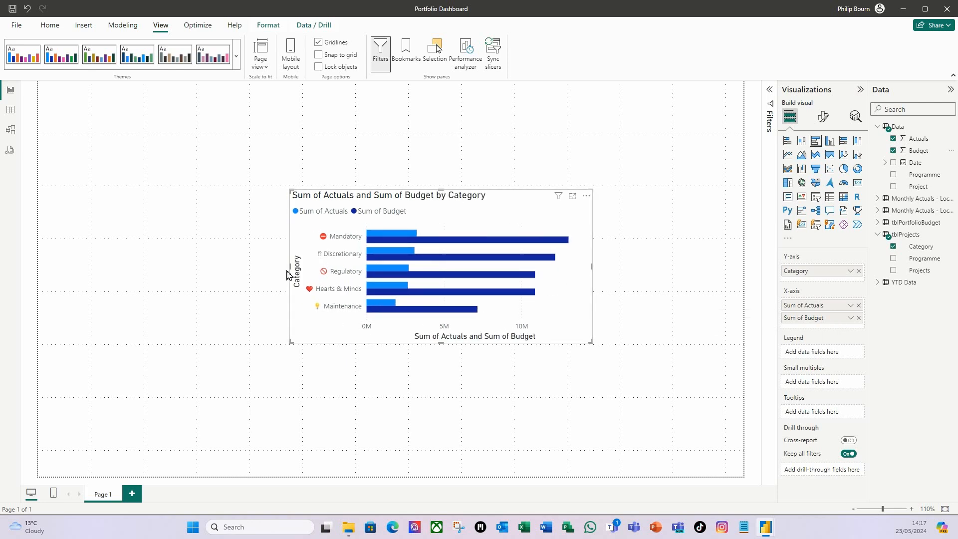
{"action": "left_click_drag", "start_coordinate": [289, 267], "coordinate": [250, 267]}
{"action": "left_click_drag", "start_coordinate": [420, 344], "coordinate": [421, 362]}
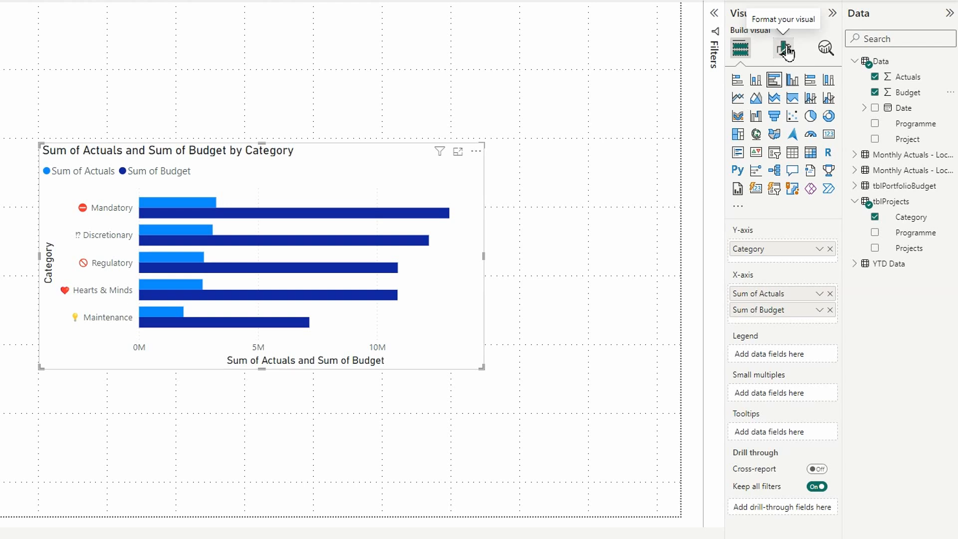
Step: Turn off the Y-axis title in the bar chart's visual formatting
{"action": "left_click", "coordinate": [785, 50]}
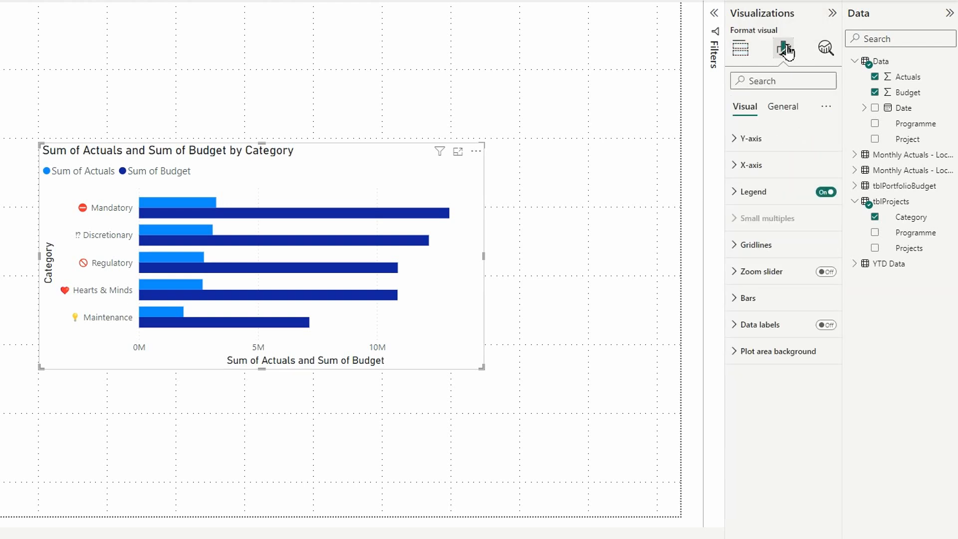
{"action": "left_click", "coordinate": [734, 144]}
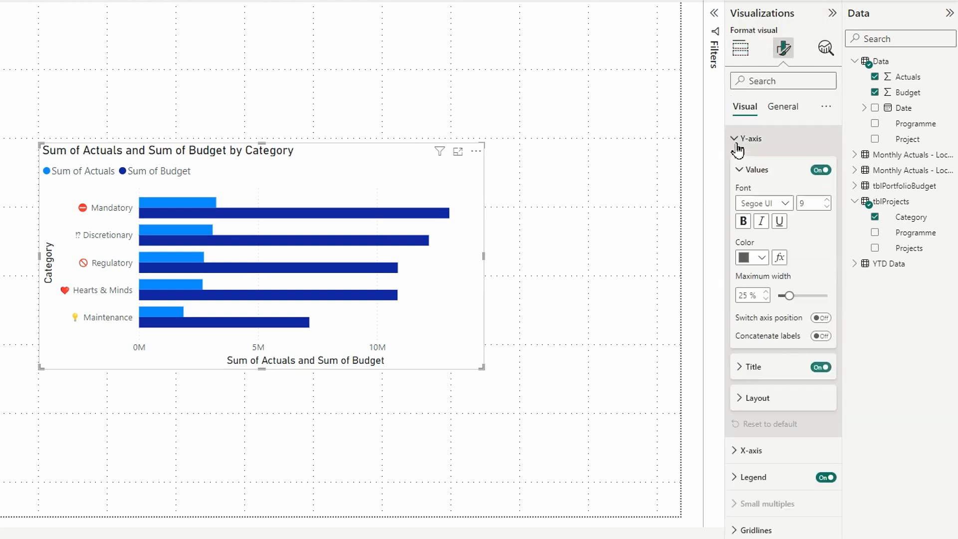
{"action": "left_click", "coordinate": [819, 371]}
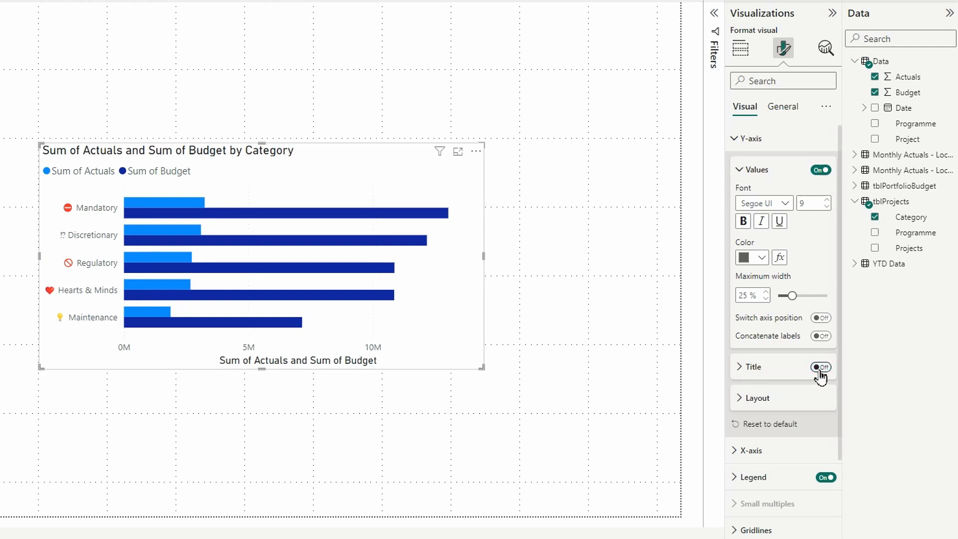
{"action": "left_click", "coordinate": [732, 142]}
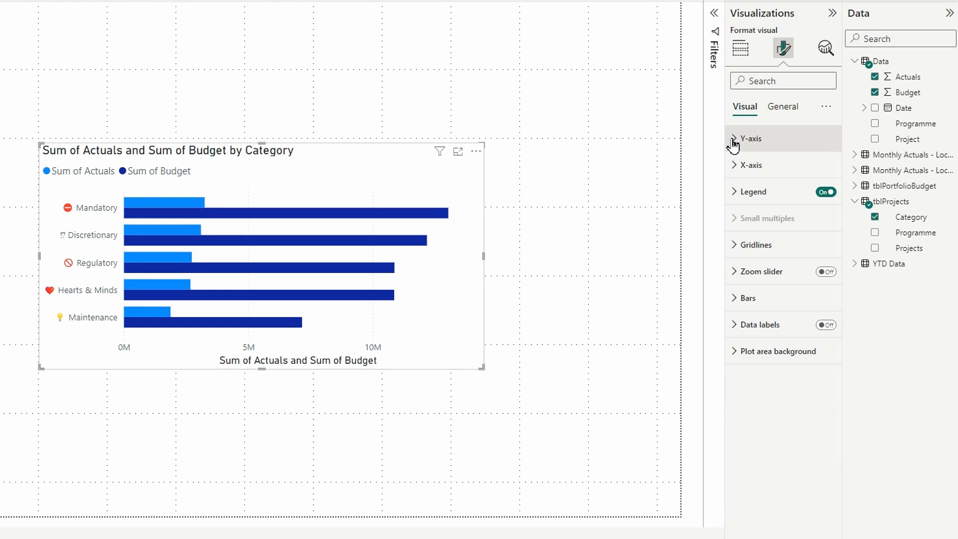
Step: Turn off the bar chart's X-axis title and its legend
{"action": "left_click", "coordinate": [737, 171]}
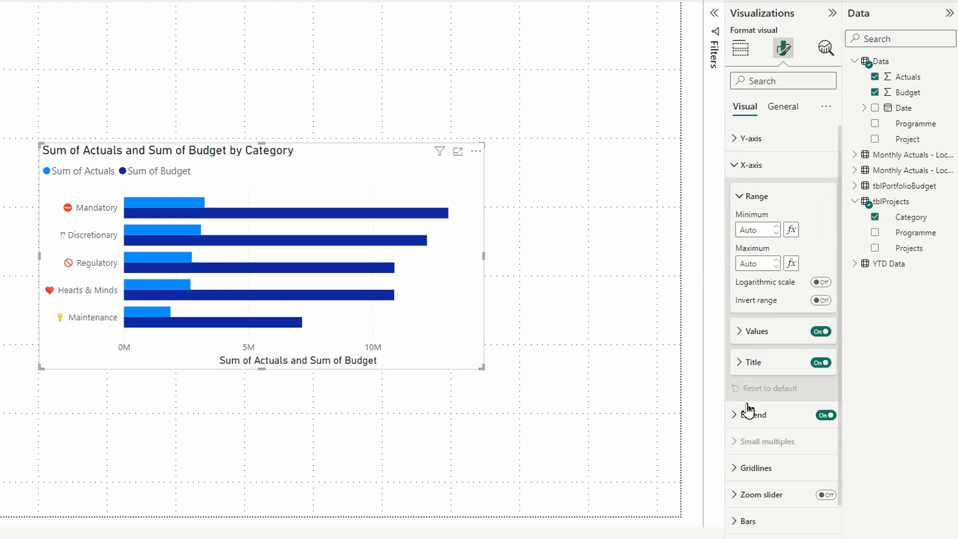
{"action": "left_click", "coordinate": [818, 363]}
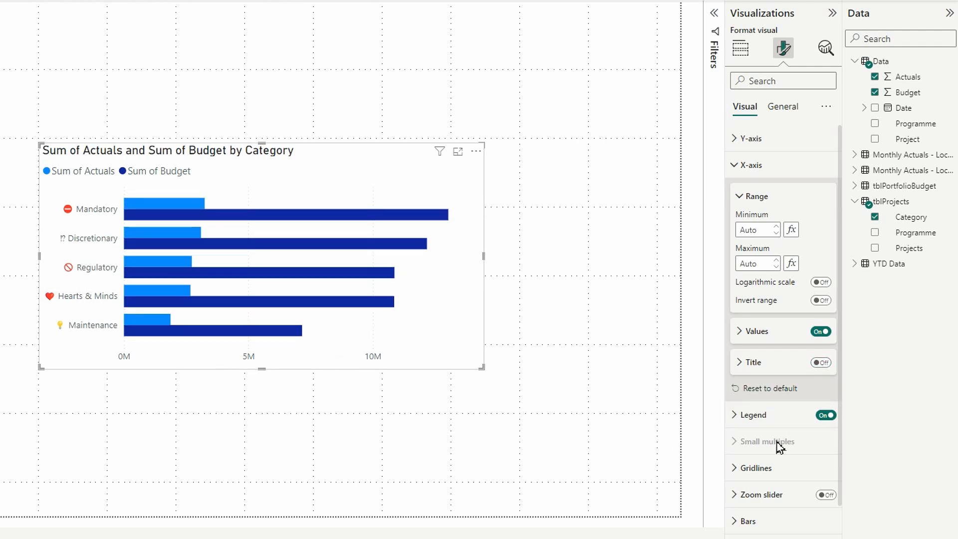
{"action": "left_click", "coordinate": [819, 419]}
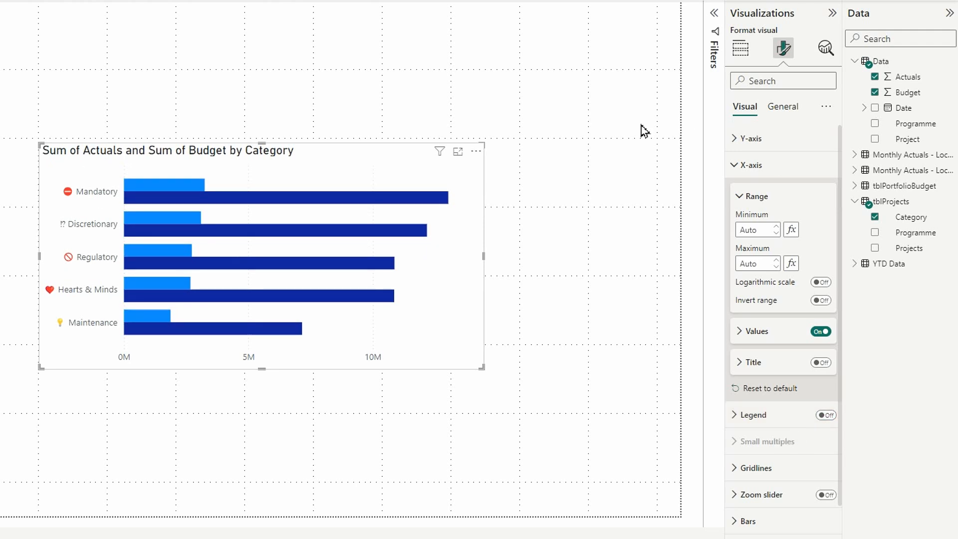
Step: Change the chart title to "Budget vs Actuals by Category" and make it bold
{"action": "left_click", "coordinate": [790, 113]}
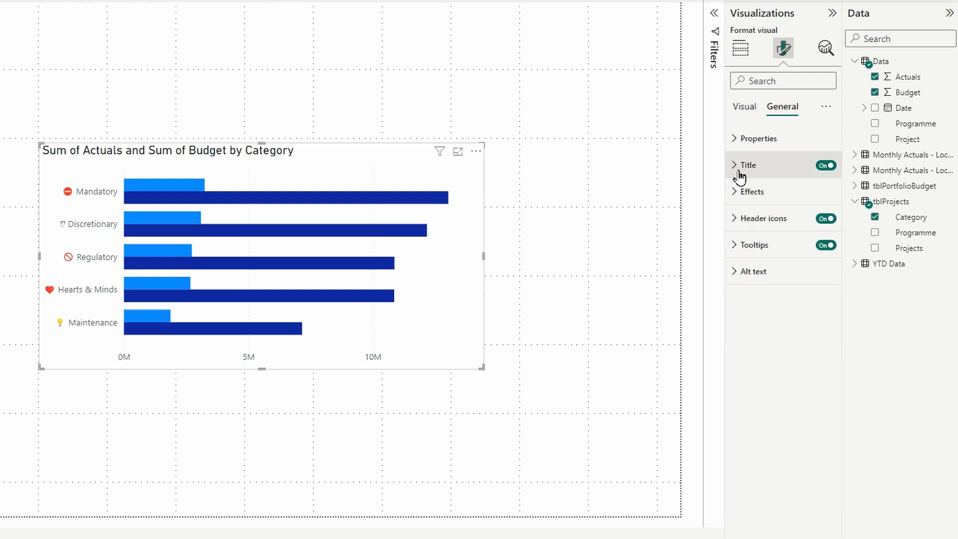
{"action": "left_click", "coordinate": [740, 172]}
{"action": "left_click", "coordinate": [745, 233]}
{"action": "left_click_drag", "start_coordinate": [744, 233], "coordinate": [821, 235]}
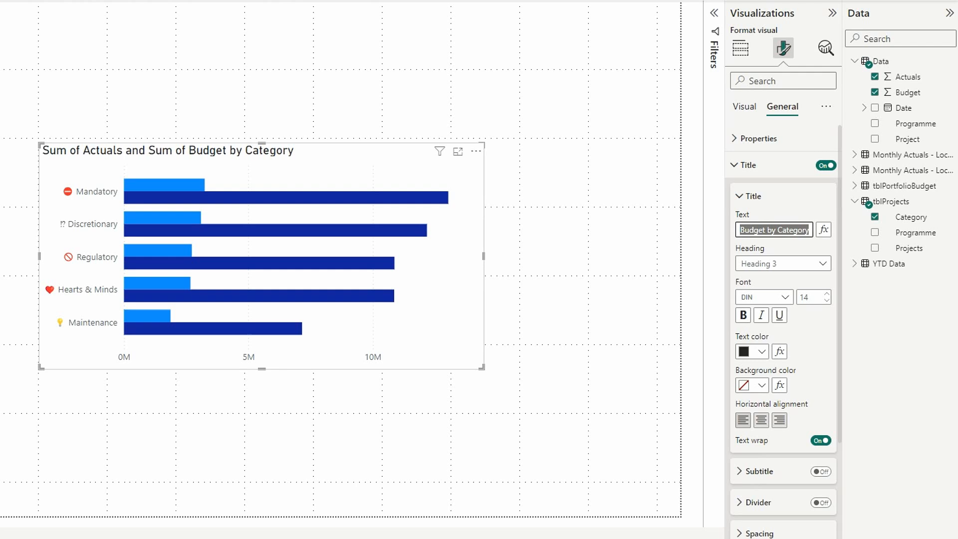
{"action": "type", "text": "Budget"}
{"action": "key", "text": "Return"}
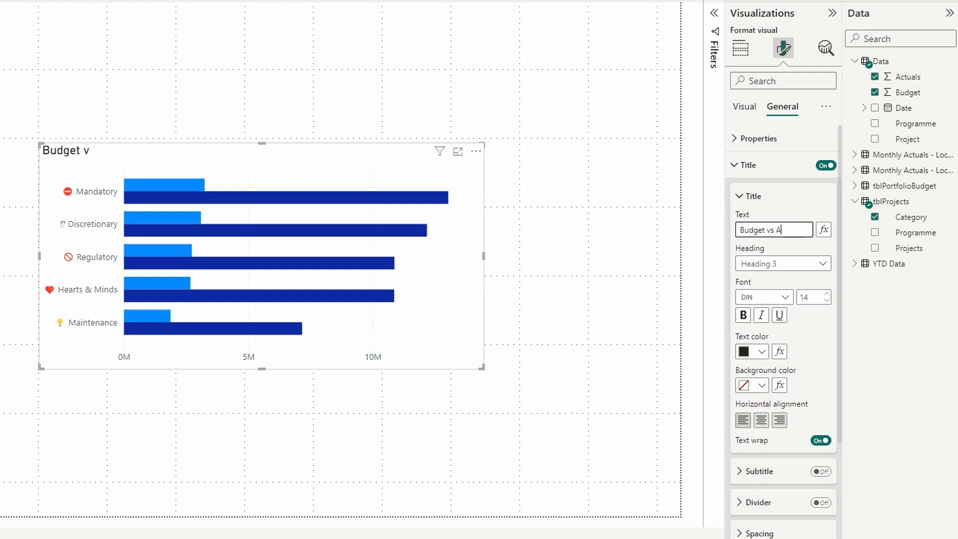
{"action": "type", "text": "vs Actuals "}
{"action": "type", "text": "for"}
{"action": "key", "text": "BackSpace"}
{"action": "key", "text": "BackSpace"}
{"action": "key", "text": "BackSpace"}
{"action": "type", "text": "by Cate"}
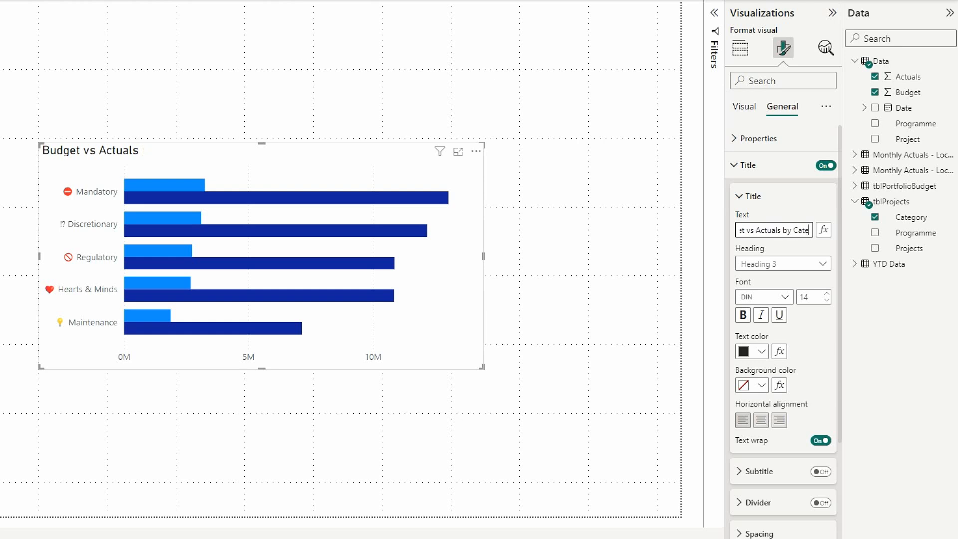
{"action": "type", "text": "gory"}
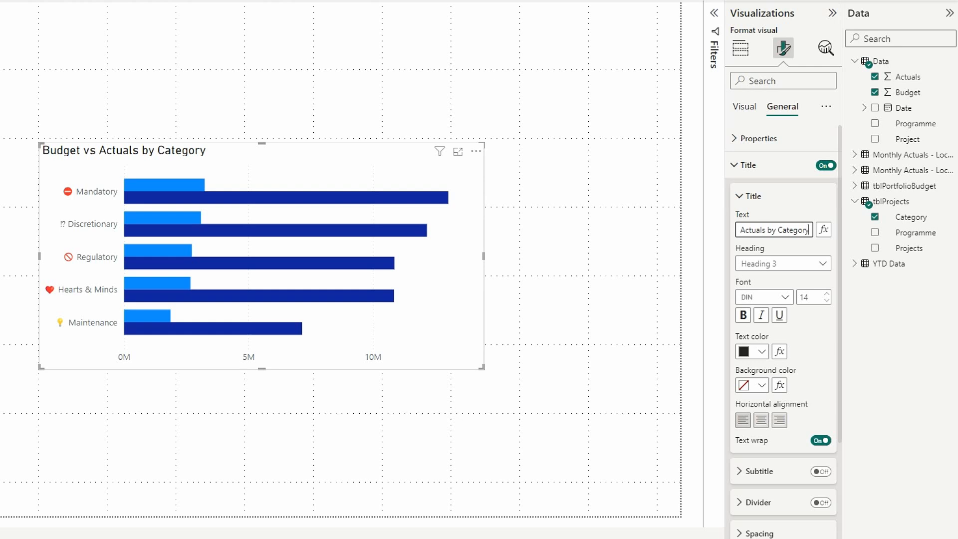
{"action": "left_click", "coordinate": [743, 316]}
{"action": "left_click", "coordinate": [743, 315]}
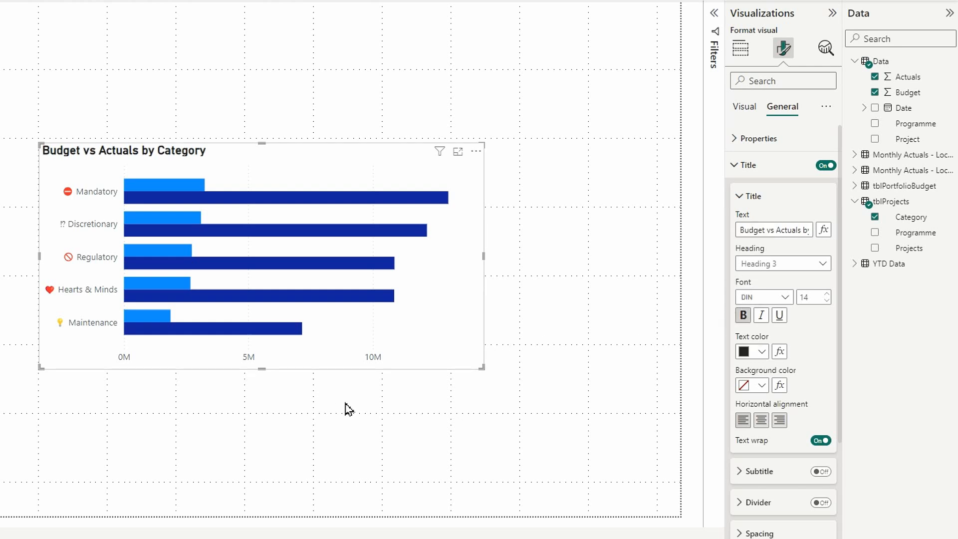
Step: Move the bar chart slightly left on the canvas and give it a light blue visual border
{"action": "left_click_drag", "start_coordinate": [333, 375], "coordinate": [263, 373]}
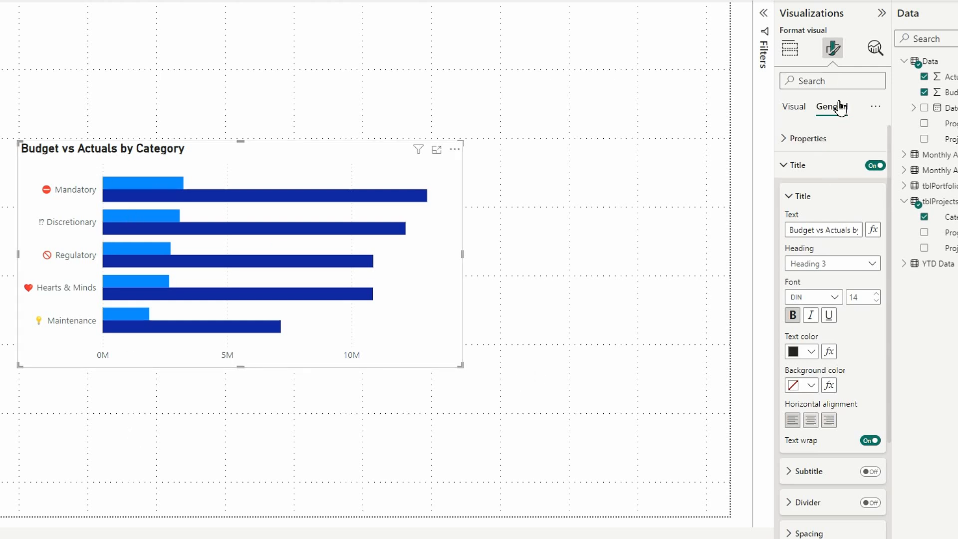
{"action": "left_click", "coordinate": [787, 167]}
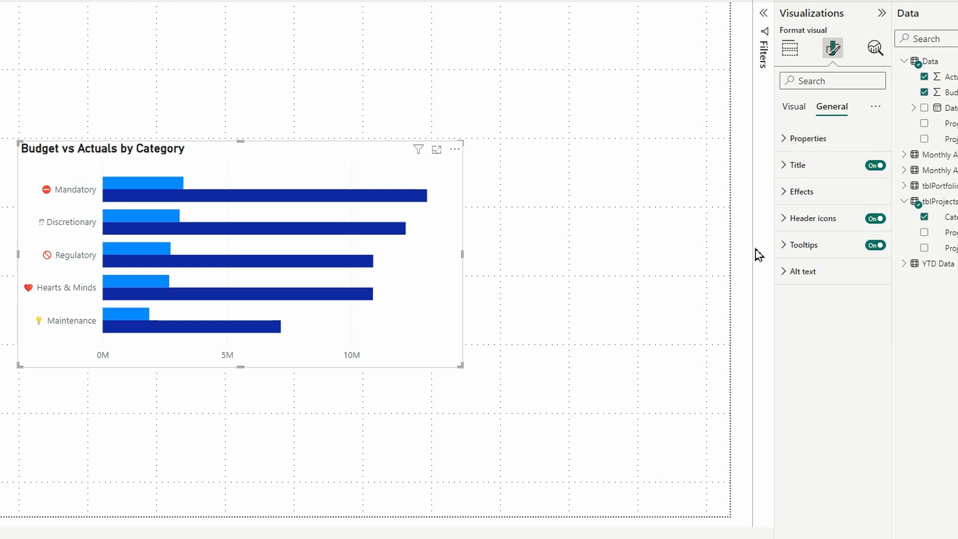
{"action": "left_click", "coordinate": [781, 196]}
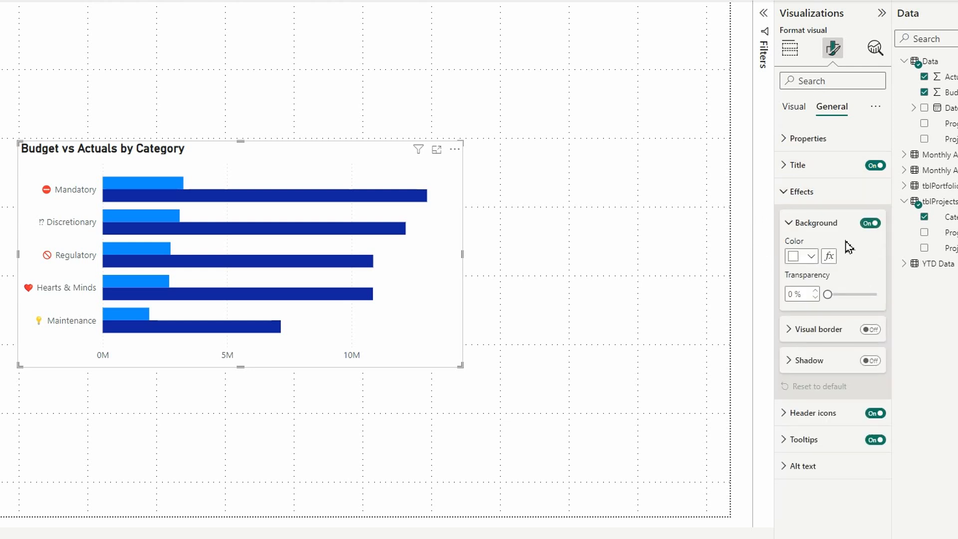
{"action": "left_click", "coordinate": [870, 329]}
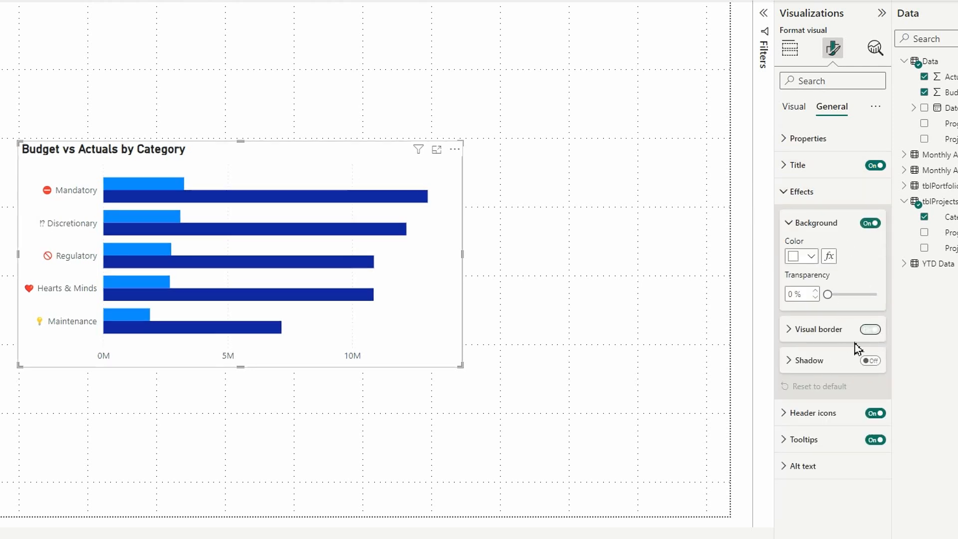
{"action": "left_click", "coordinate": [793, 334]}
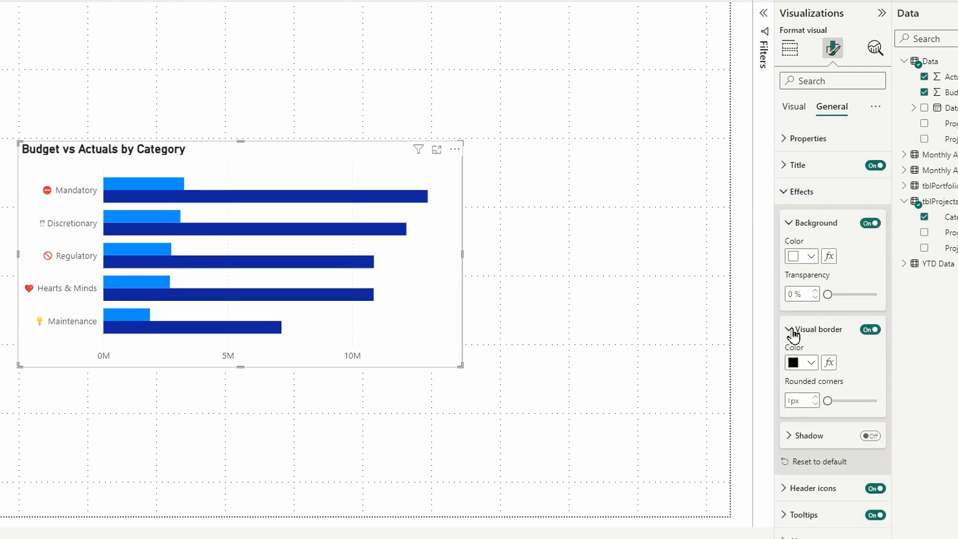
{"action": "left_click", "coordinate": [817, 363]}
{"action": "left_click", "coordinate": [840, 189]}
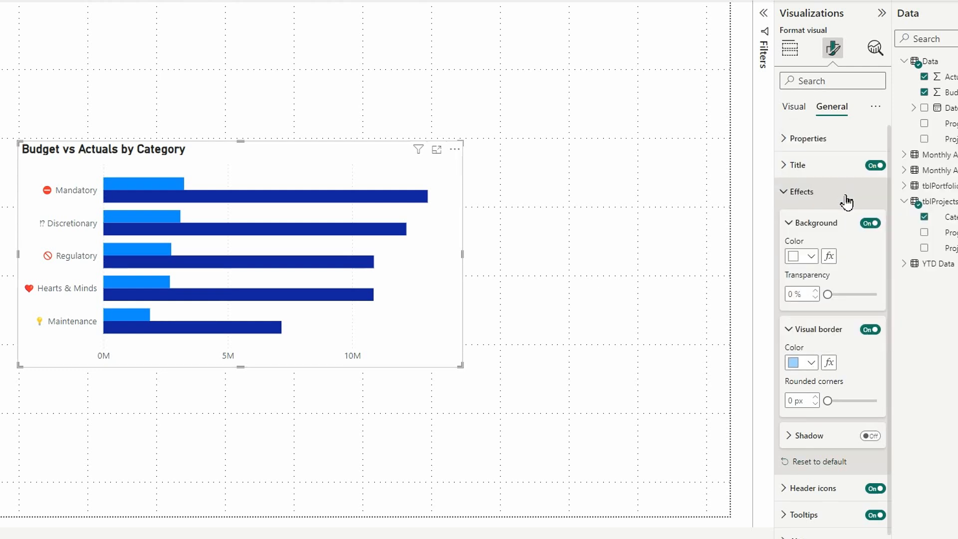
{"action": "left_click", "coordinate": [784, 199]}
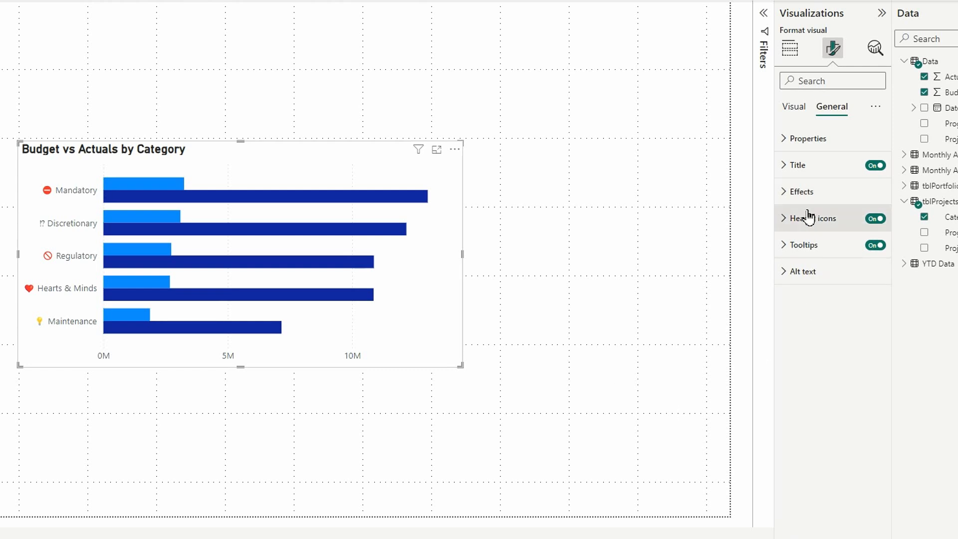
Step: Change the bar color of the Sum of Actuals series to light blue
{"action": "left_click", "coordinate": [797, 108]}
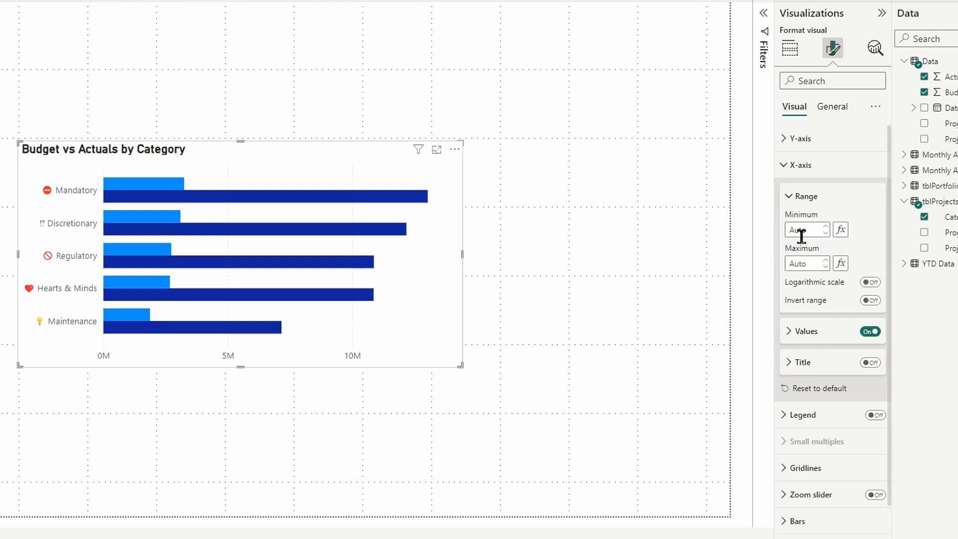
{"action": "left_click", "coordinate": [783, 165]}
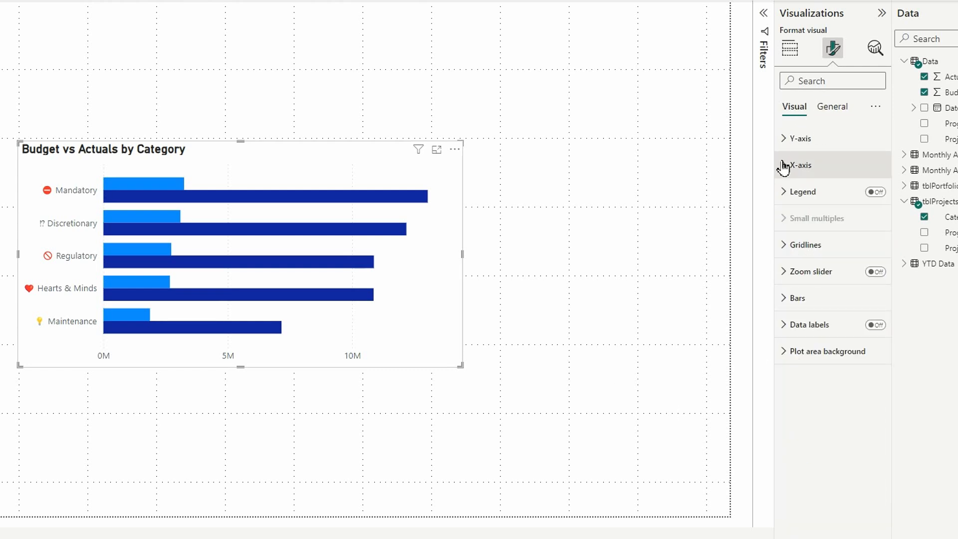
{"action": "left_click", "coordinate": [788, 304]}
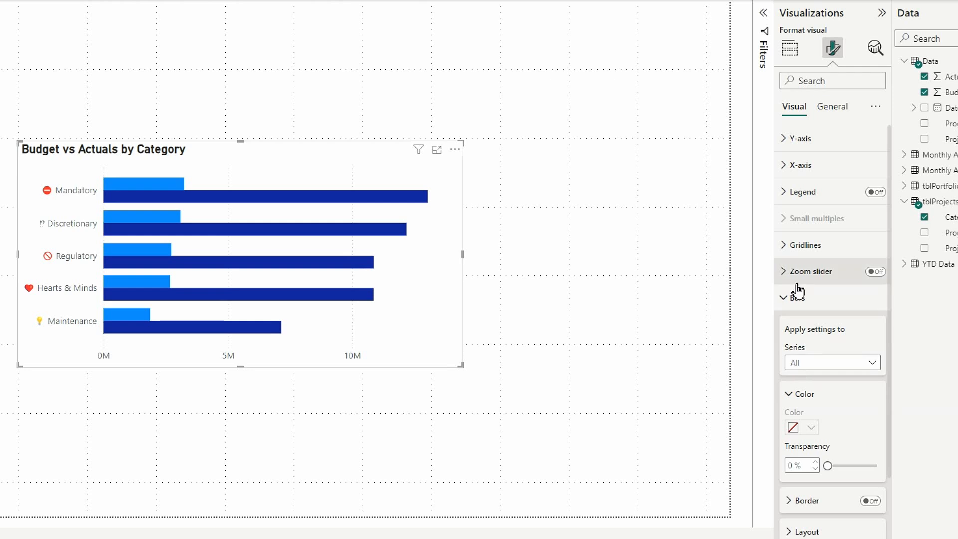
{"action": "scroll", "coordinate": [806, 331], "scroll_direction": "down", "scroll_amount": 1}
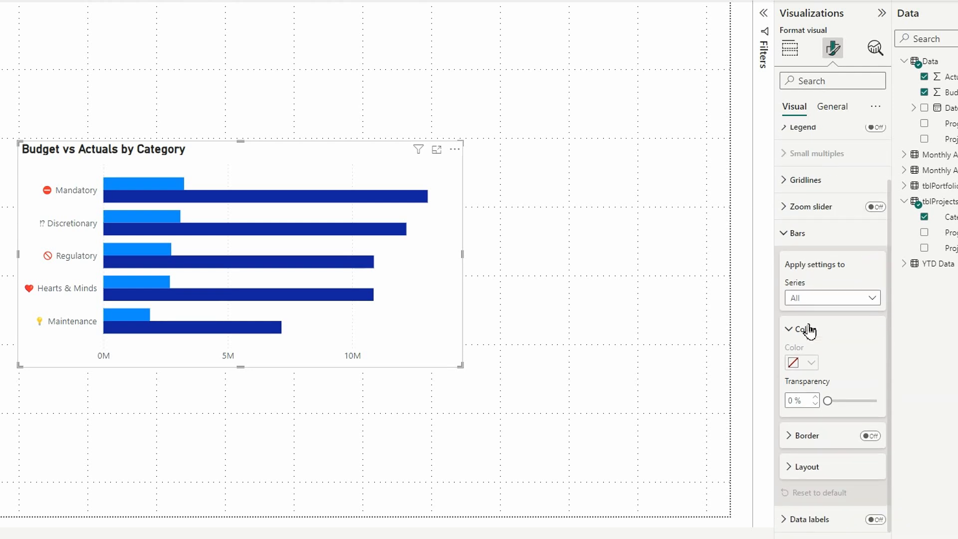
{"action": "left_click", "coordinate": [872, 299]}
{"action": "left_click", "coordinate": [834, 333]}
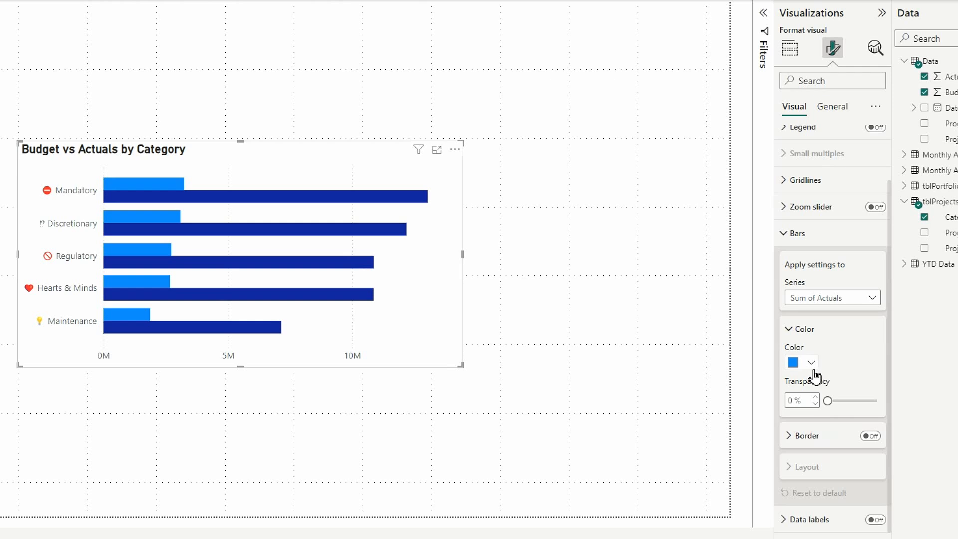
{"action": "left_click", "coordinate": [812, 364]}
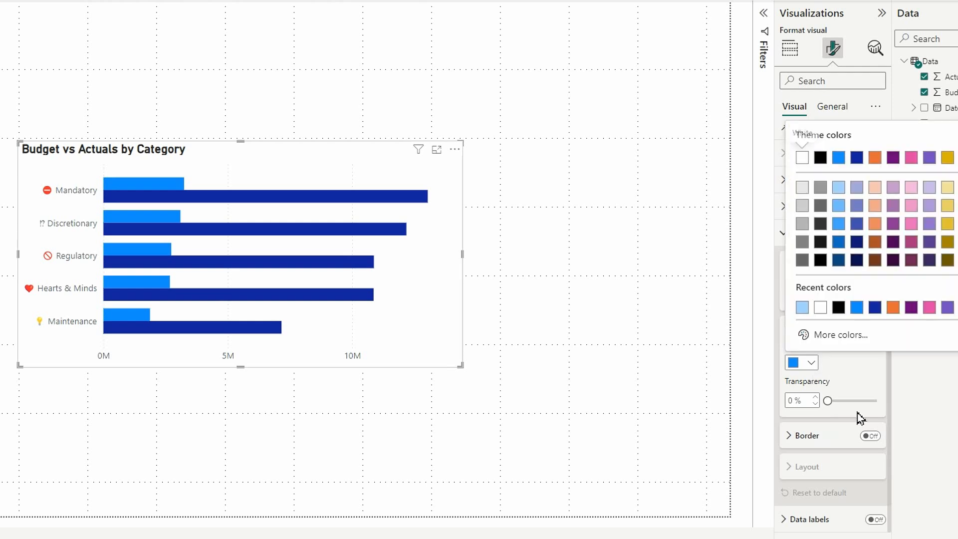
{"action": "left_click", "coordinate": [844, 197]}
Step: Turn on a border for the Sum of Actuals bars and make it match the bar color
{"action": "scroll", "coordinate": [827, 387], "scroll_direction": "down", "scroll_amount": 1}
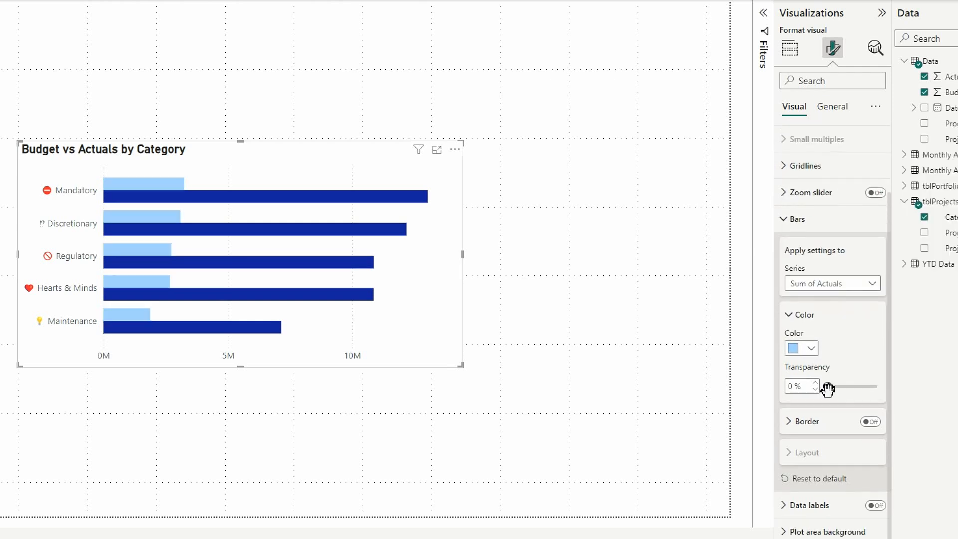
{"action": "left_click", "coordinate": [870, 423]}
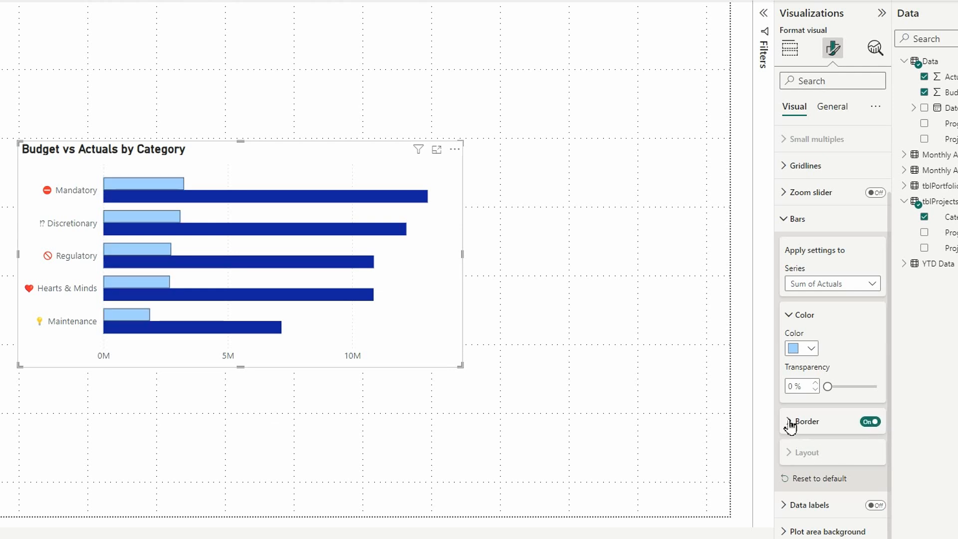
{"action": "left_click", "coordinate": [790, 422]}
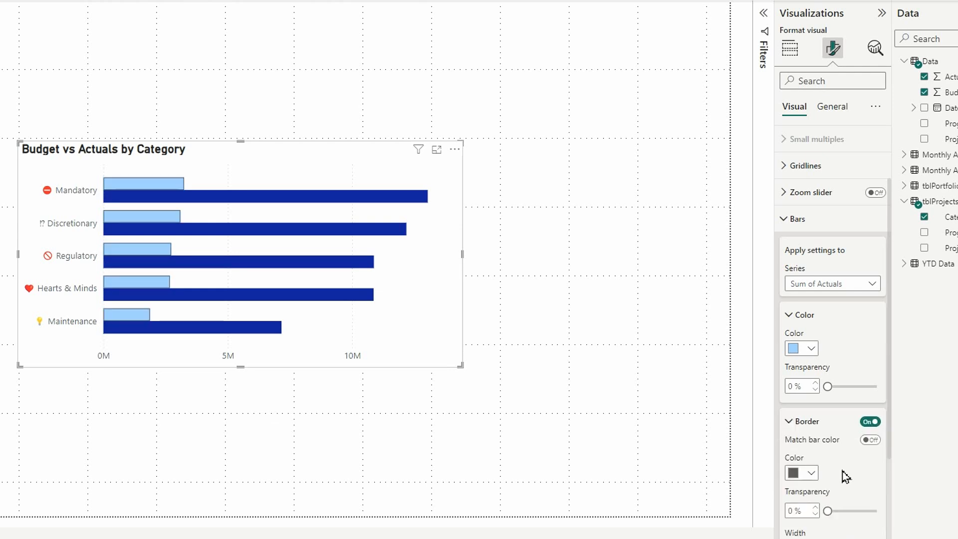
{"action": "left_click", "coordinate": [876, 441]}
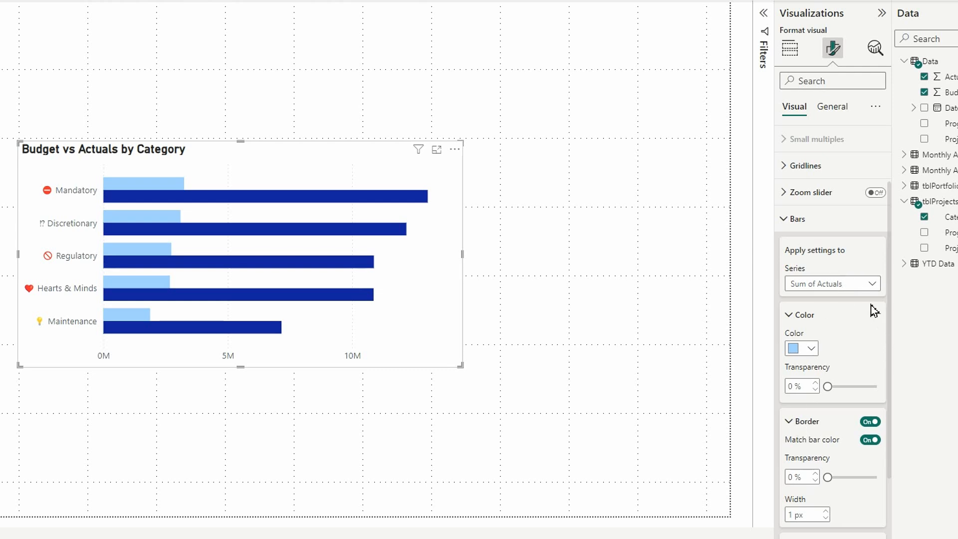
Step: Make the Sum of Budget bars white with 100% transparency
{"action": "left_click", "coordinate": [873, 287]}
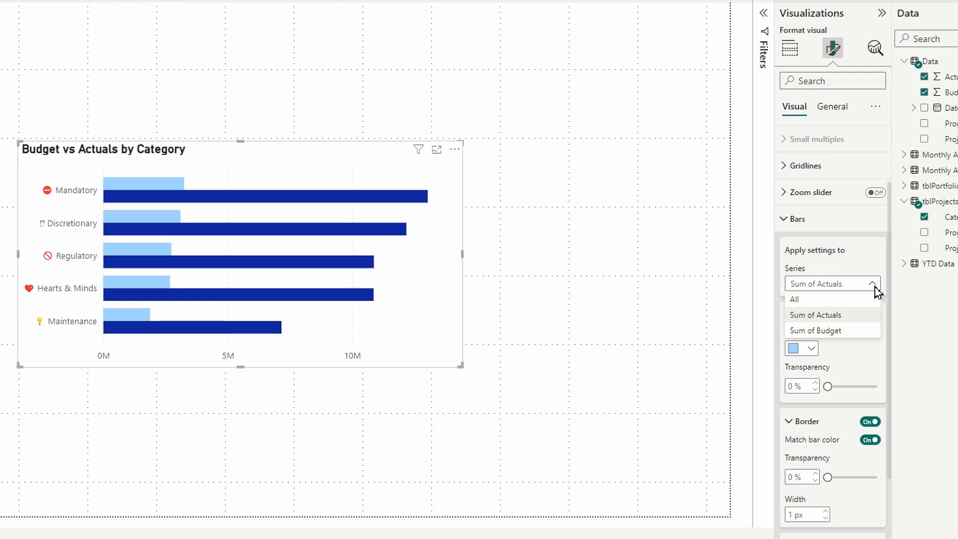
{"action": "left_click", "coordinate": [841, 331]}
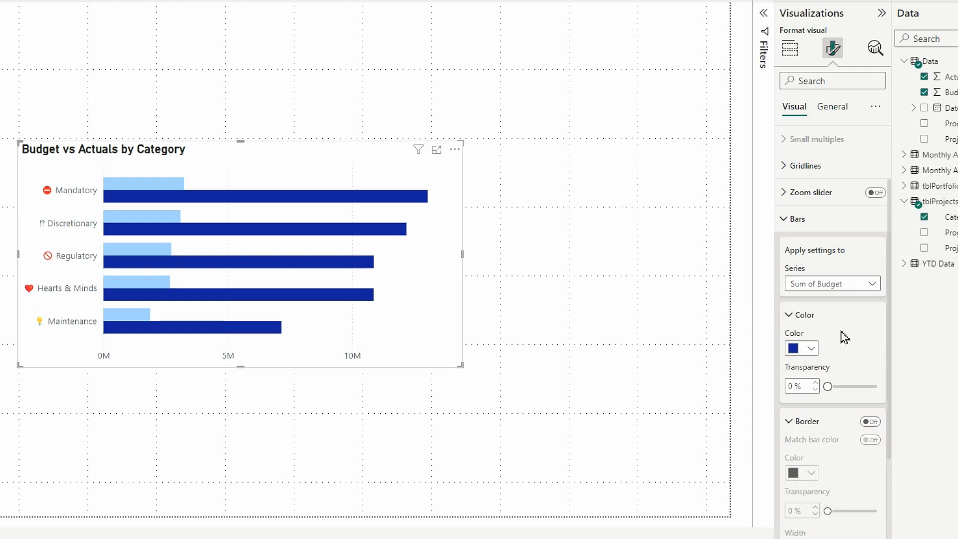
{"action": "left_click", "coordinate": [812, 349]}
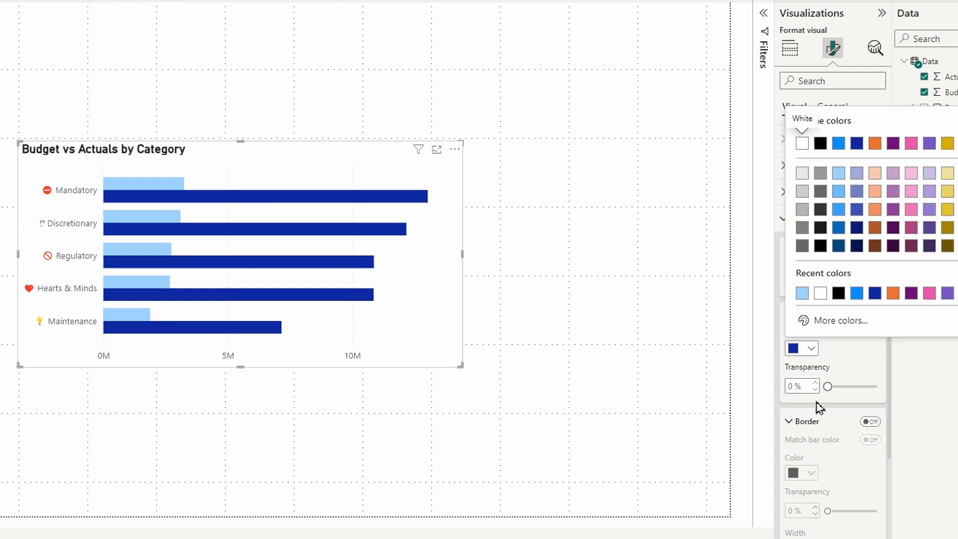
{"action": "left_click", "coordinate": [802, 144]}
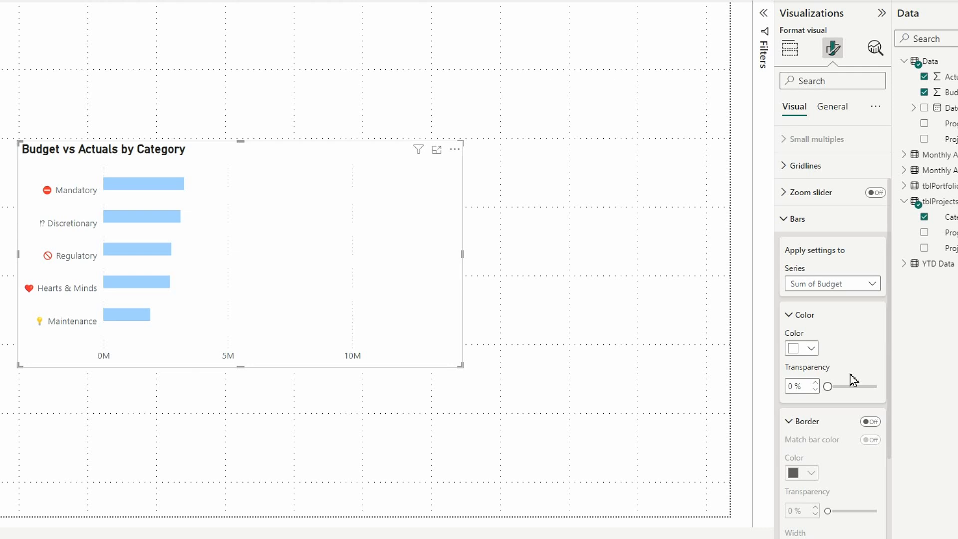
{"action": "left_click_drag", "start_coordinate": [827, 387], "coordinate": [886, 389]}
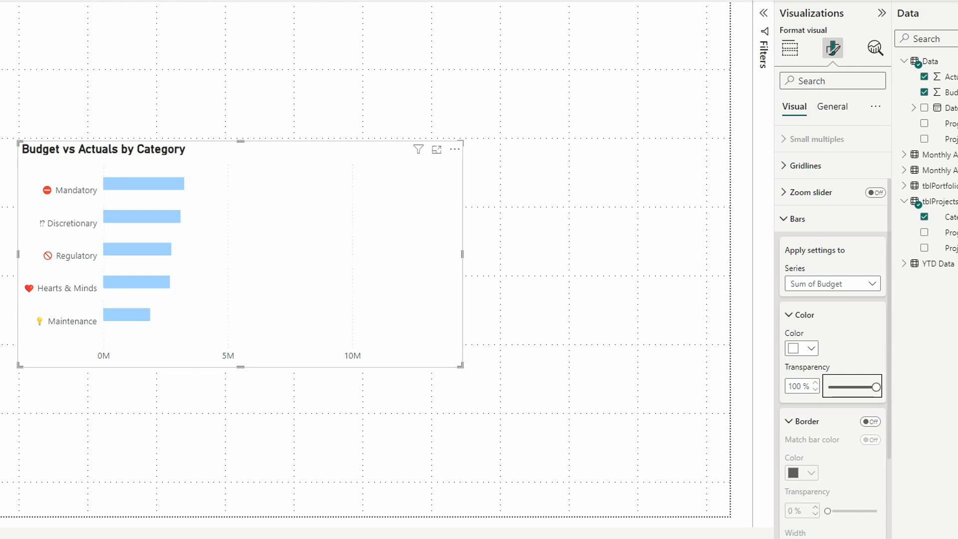
Step: Add a dark blue border 2 px wide to the Sum of Budget bars
{"action": "left_click", "coordinate": [870, 422]}
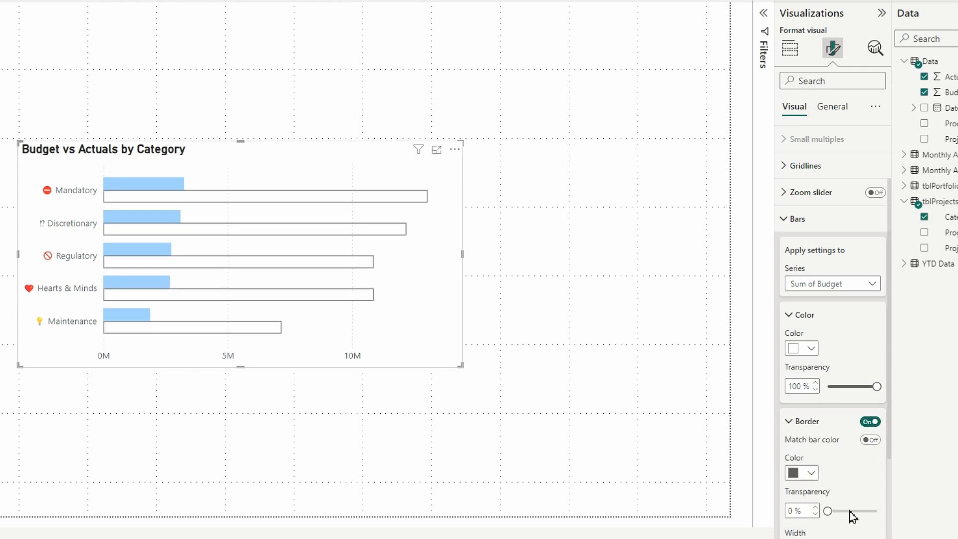
{"action": "left_click", "coordinate": [811, 477]}
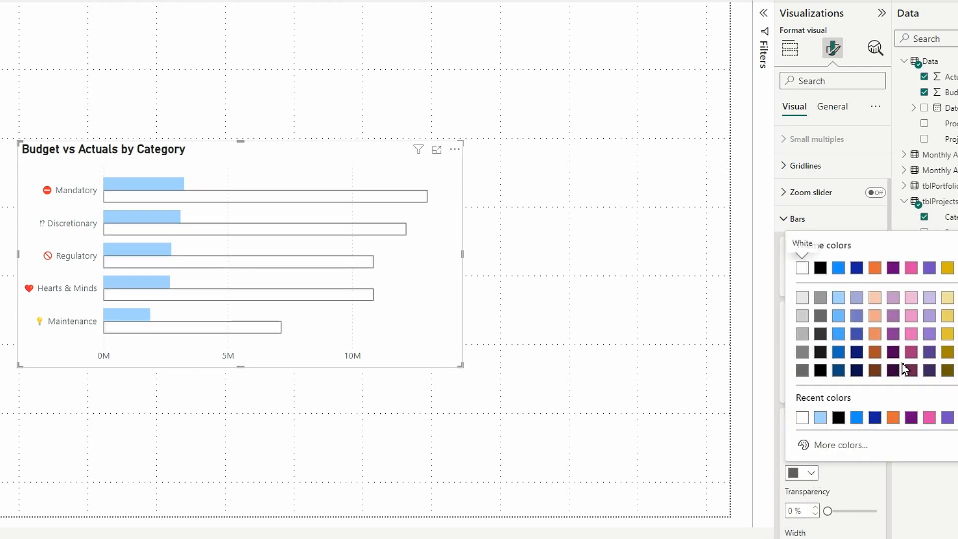
{"action": "left_click", "coordinate": [860, 271]}
{"action": "scroll", "coordinate": [868, 481], "scroll_direction": "down", "scroll_amount": 3}
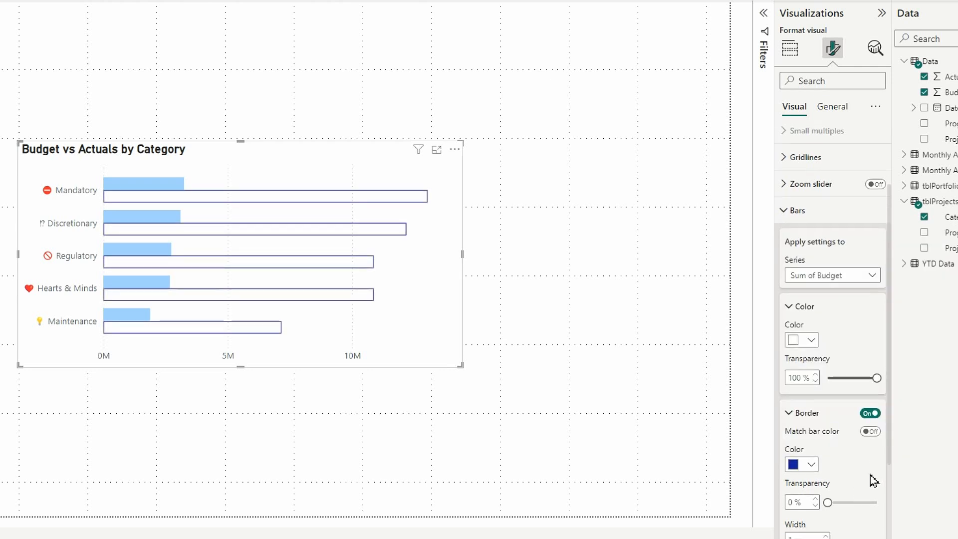
{"action": "left_click", "coordinate": [826, 422]}
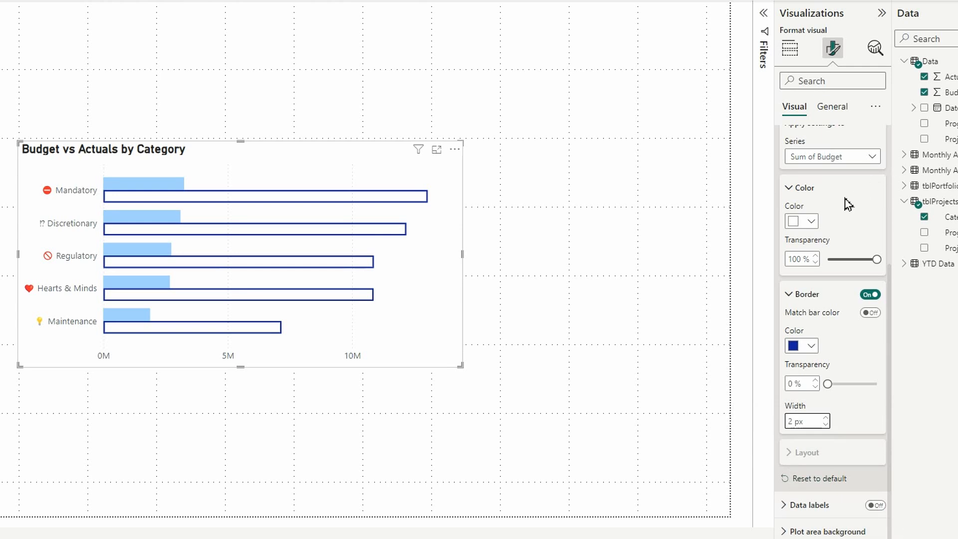
Step: Turn on overlap in the bar layout for all series and set the space between series to 100%
{"action": "scroll", "coordinate": [801, 219], "scroll_direction": "up", "scroll_amount": 1}
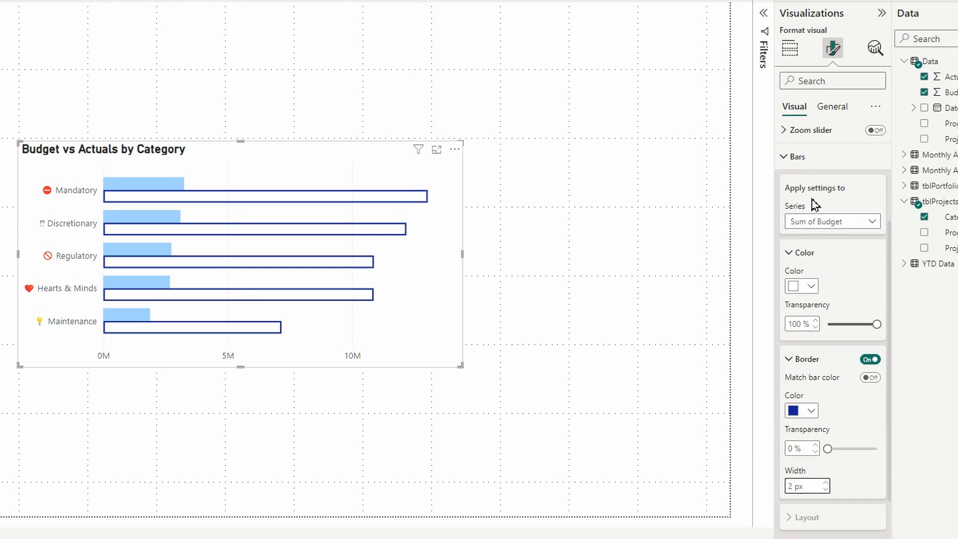
{"action": "left_click", "coordinate": [867, 220]}
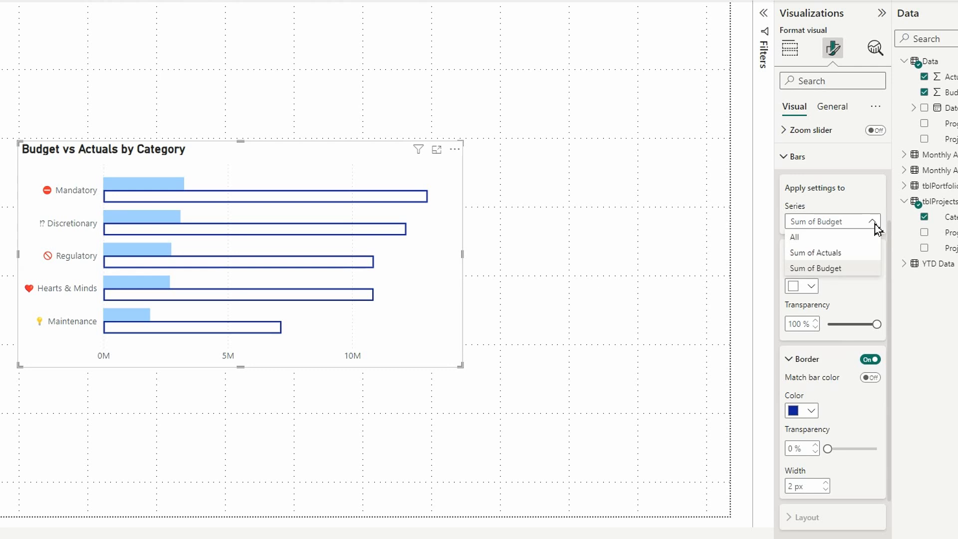
{"action": "left_click", "coordinate": [818, 238]}
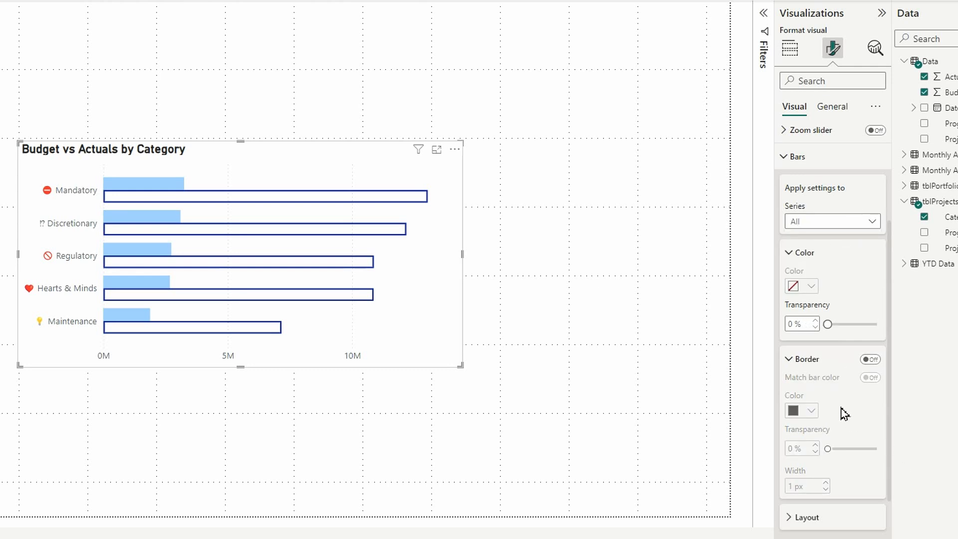
{"action": "scroll", "coordinate": [844, 413], "scroll_direction": "down", "scroll_amount": 1}
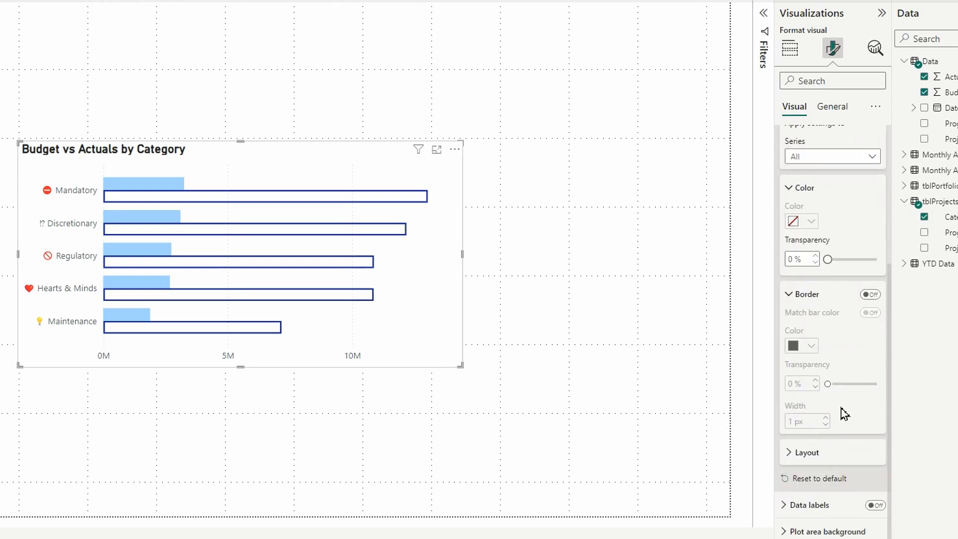
{"action": "left_click", "coordinate": [794, 452]}
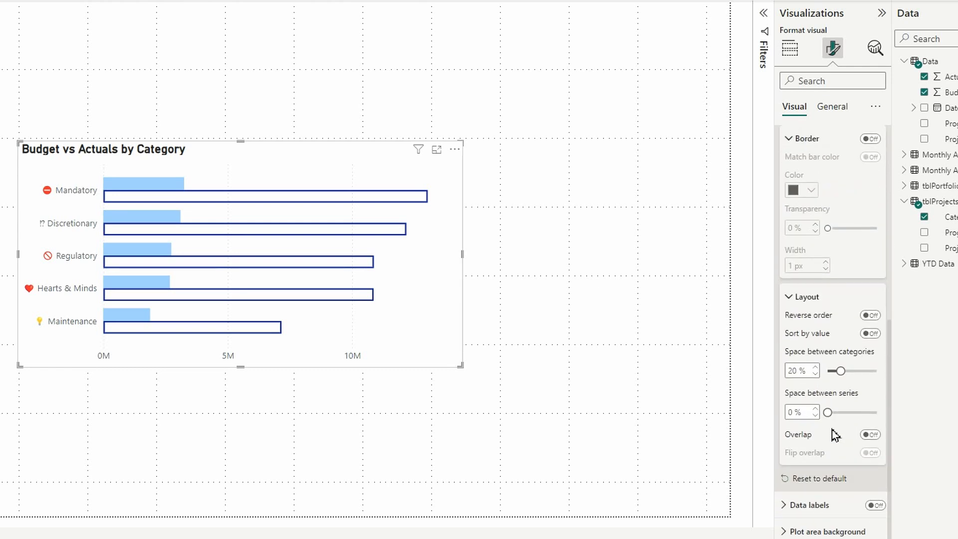
{"action": "left_click", "coordinate": [871, 435]}
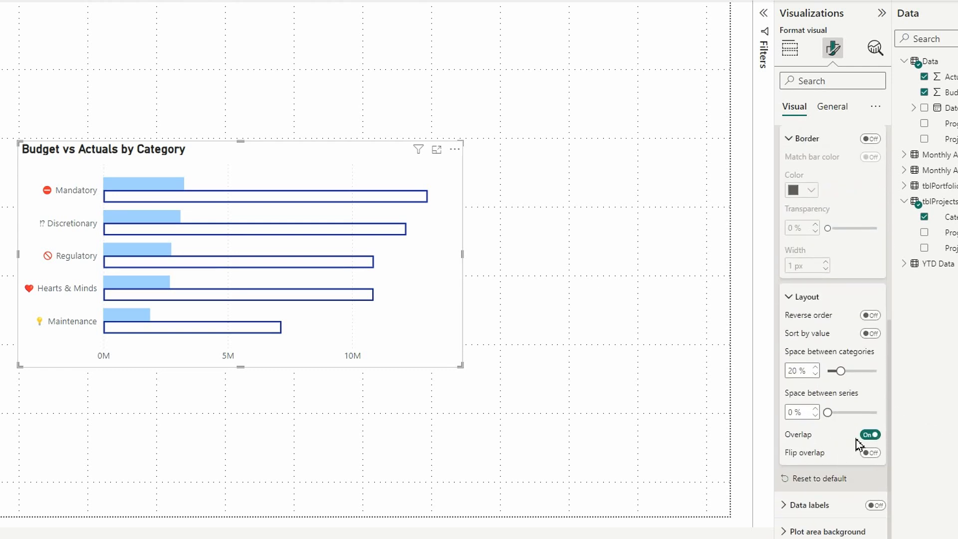
{"action": "left_click_drag", "start_coordinate": [830, 414], "coordinate": [883, 416]}
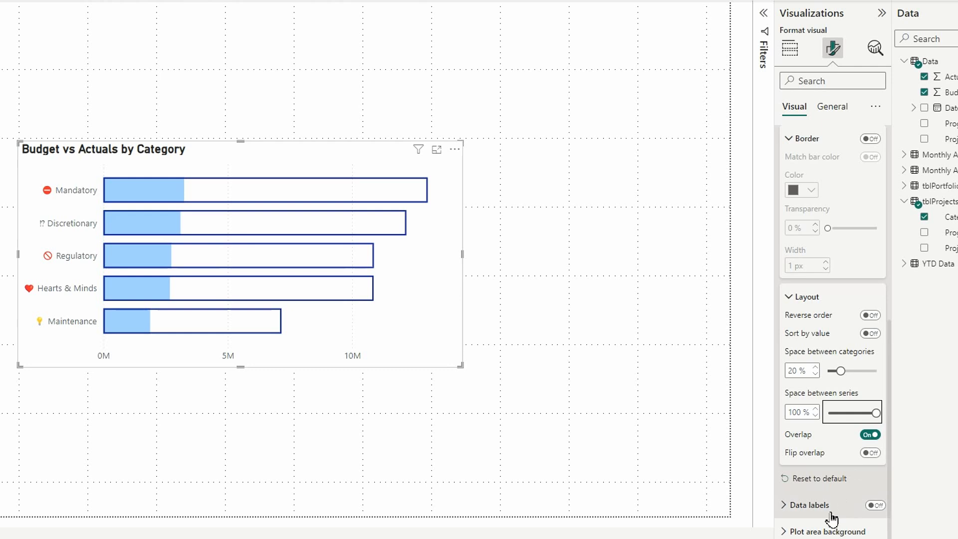
Step: Turn on data labels for the bar chart and set their position to Outside end for all series
{"action": "left_click", "coordinate": [881, 506]}
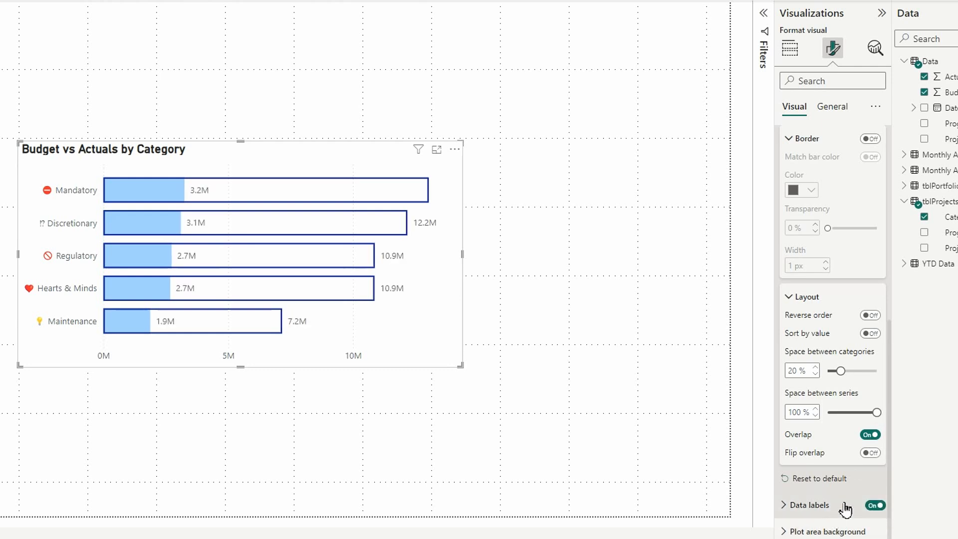
{"action": "left_click", "coordinate": [802, 507]}
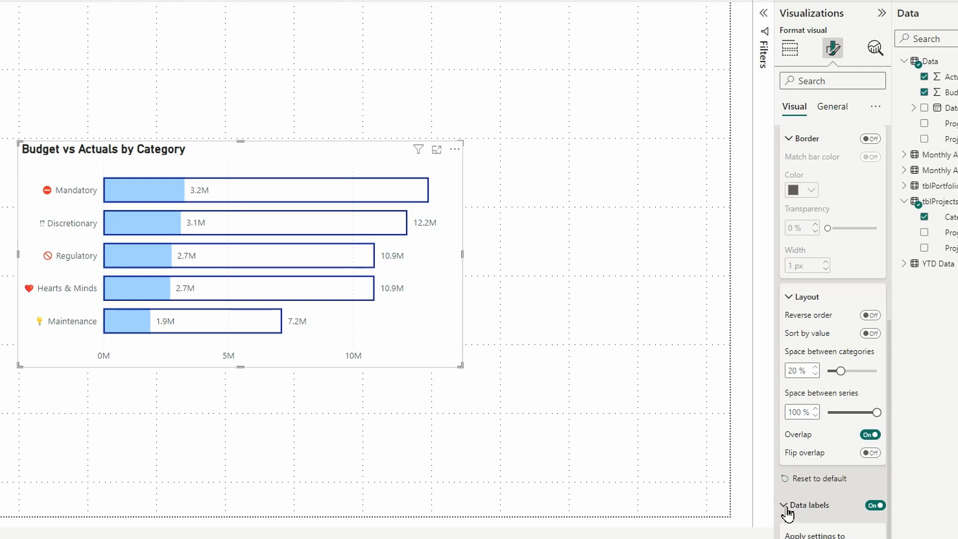
{"action": "scroll", "coordinate": [817, 507], "scroll_direction": "down", "scroll_amount": 3}
{"action": "scroll", "coordinate": [828, 507], "scroll_direction": "down", "scroll_amount": 2}
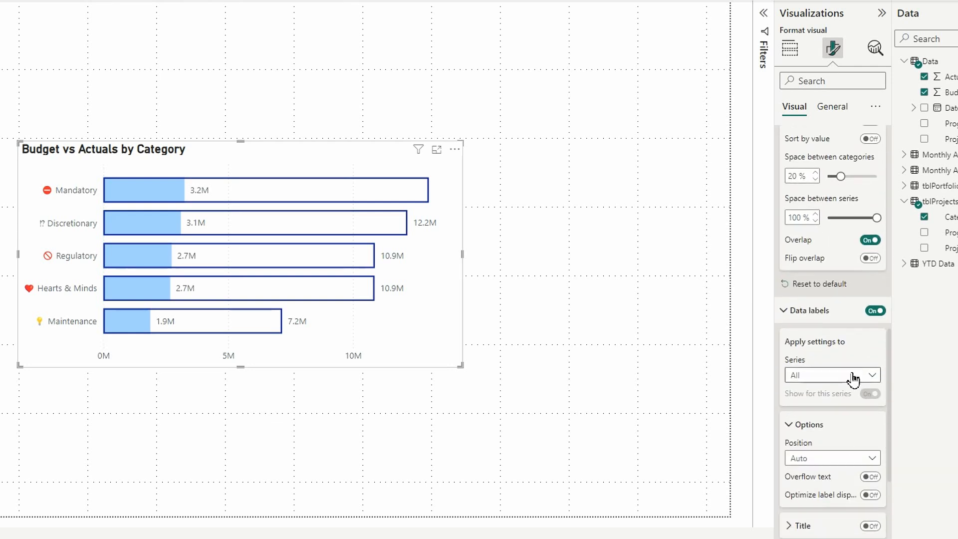
{"action": "left_click", "coordinate": [880, 378]}
{"action": "left_click", "coordinate": [880, 376]}
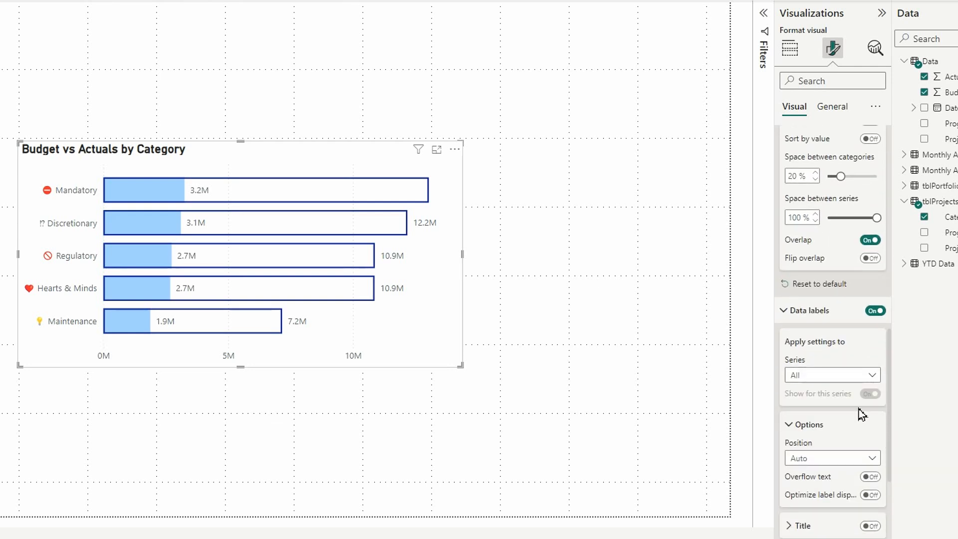
{"action": "left_click", "coordinate": [870, 461]}
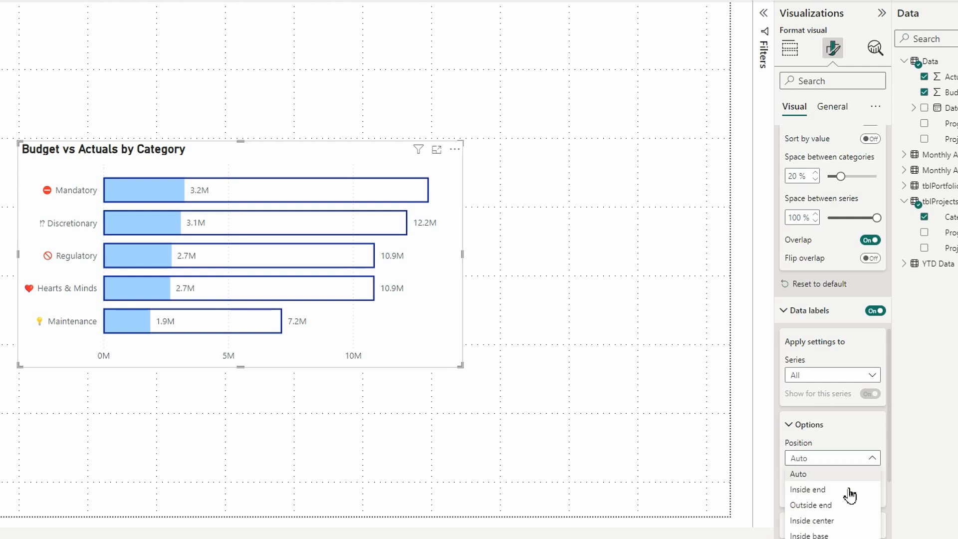
{"action": "left_click", "coordinate": [827, 507]}
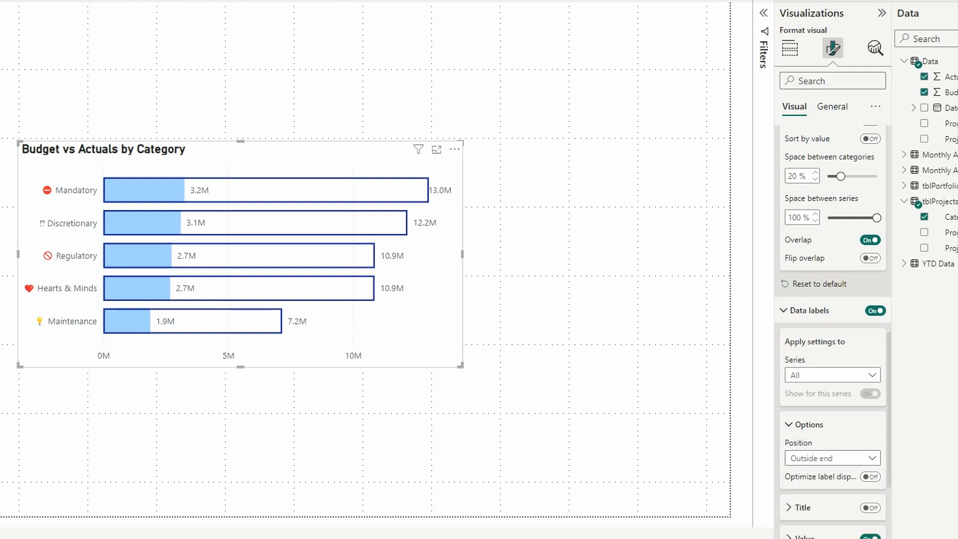
Step: Make the data label values of the Sum of Budget series bold in the bar chart
{"action": "left_click", "coordinate": [873, 377]}
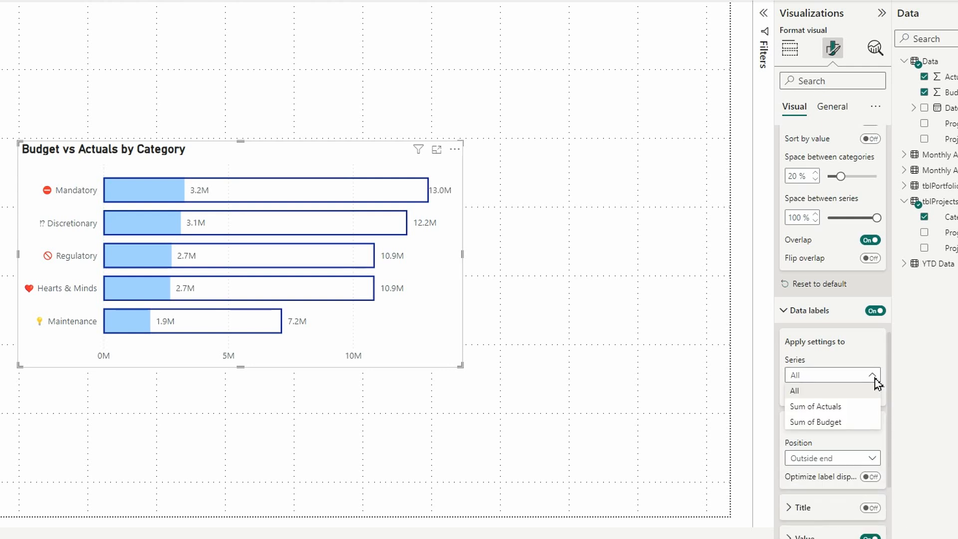
{"action": "left_click", "coordinate": [831, 422]}
{"action": "scroll", "coordinate": [838, 451], "scroll_direction": "down", "scroll_amount": 3}
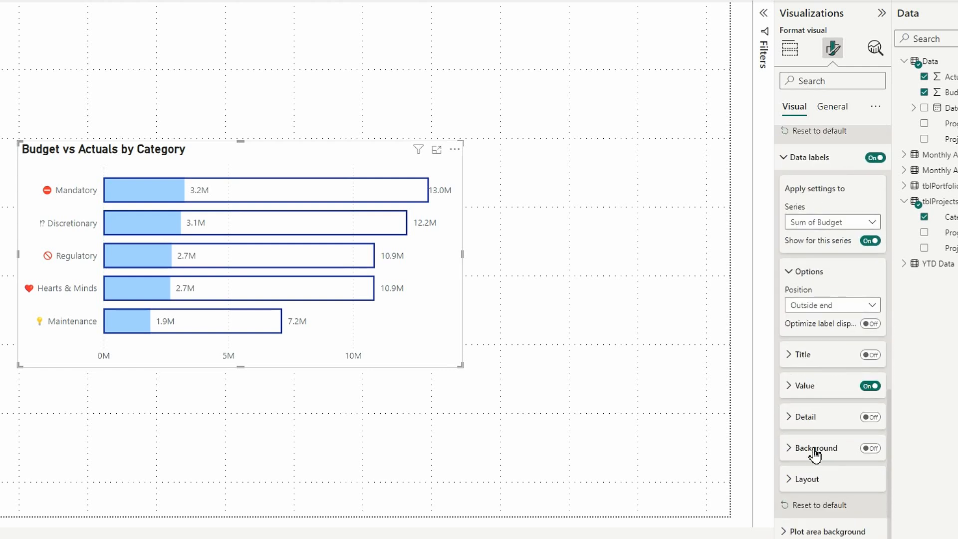
{"action": "left_click", "coordinate": [790, 388]}
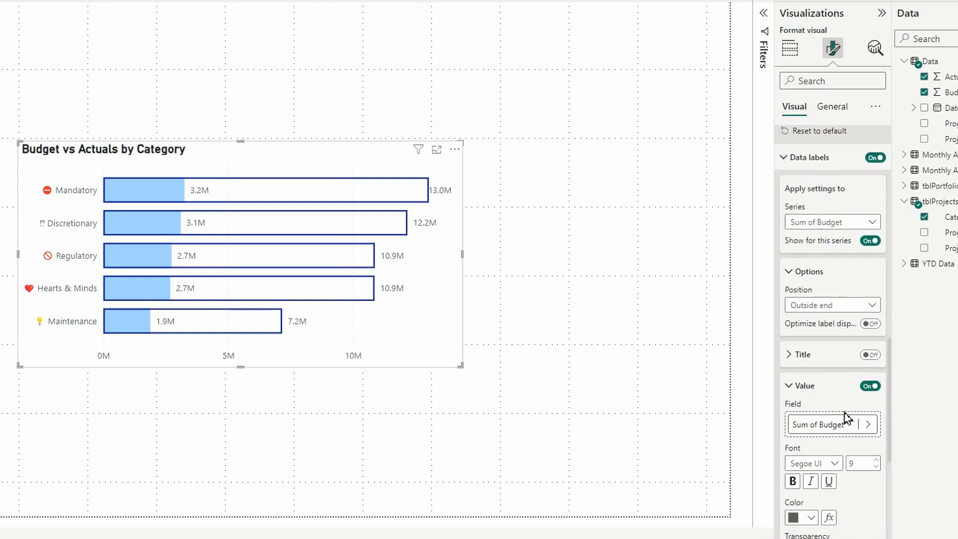
{"action": "left_click", "coordinate": [792, 482]}
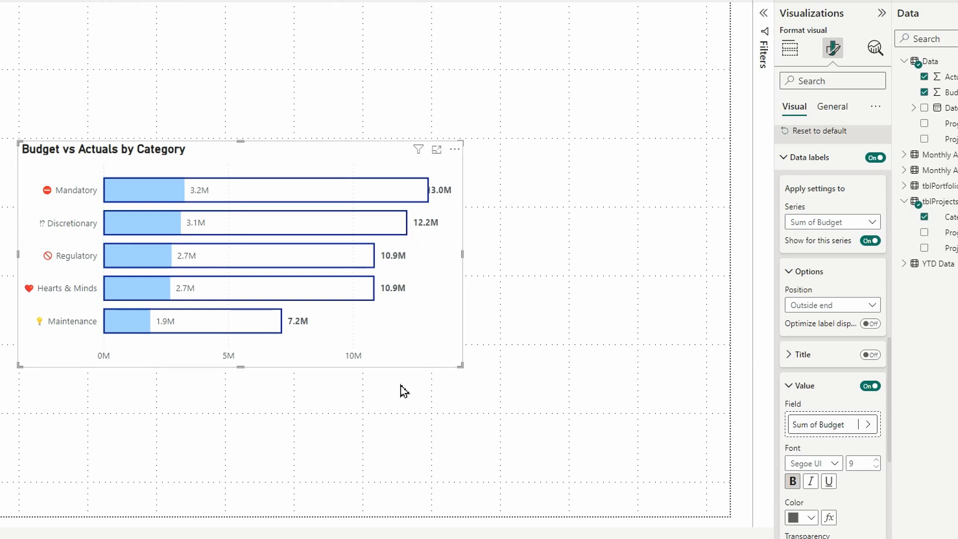
{"action": "scroll", "coordinate": [798, 269], "scroll_direction": "up", "scroll_amount": 3}
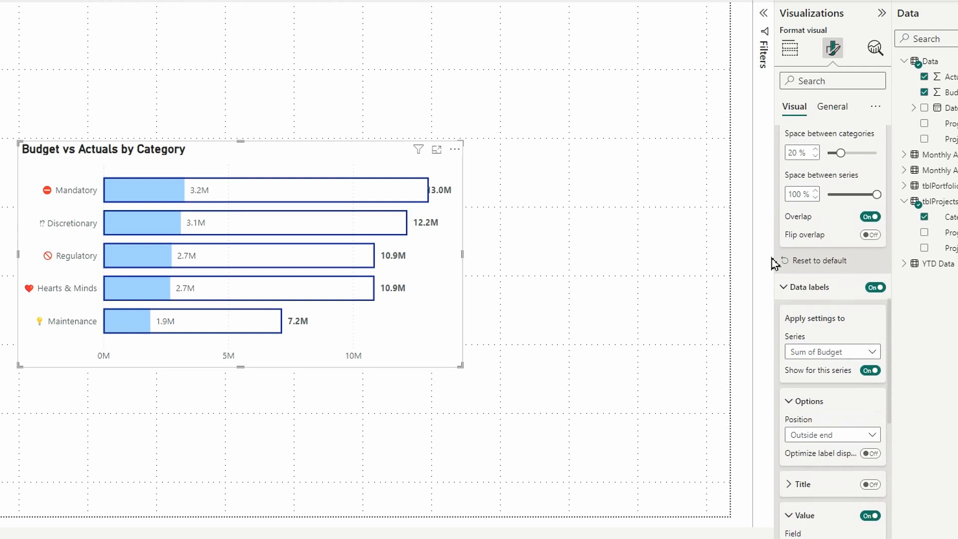
{"action": "left_click", "coordinate": [787, 292]}
{"action": "scroll", "coordinate": [789, 359], "scroll_direction": "up", "scroll_amount": 3}
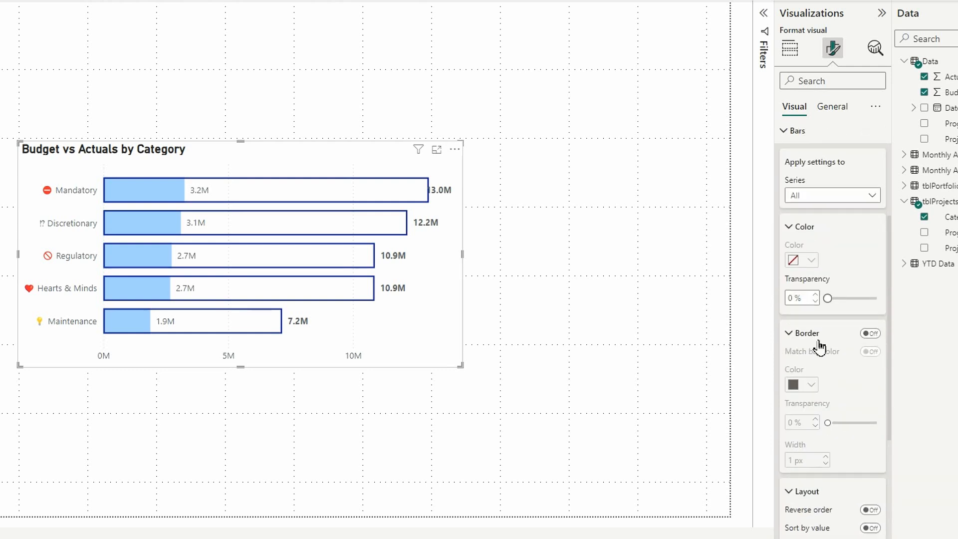
{"action": "scroll", "coordinate": [803, 279], "scroll_direction": "up", "scroll_amount": 3}
{"action": "left_click", "coordinate": [786, 260]}
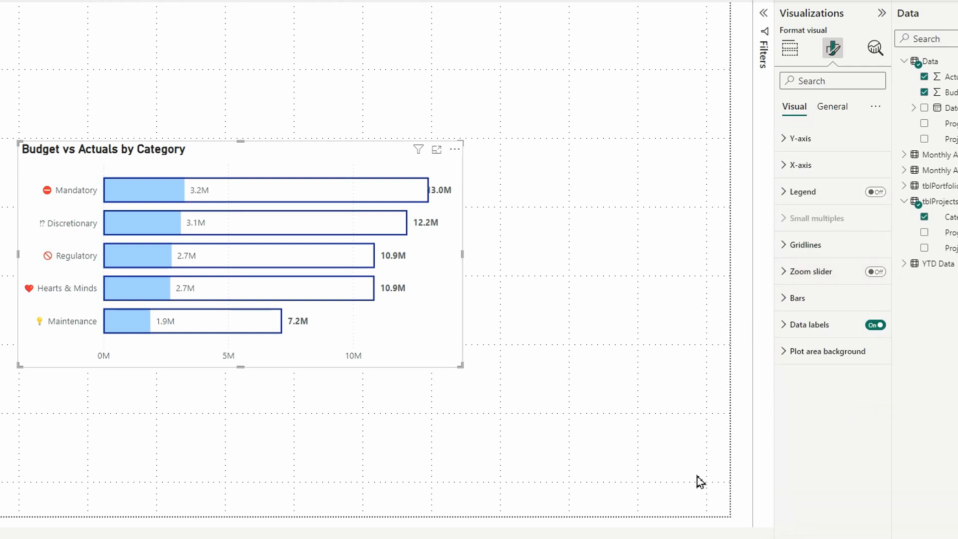
{"action": "left_click", "coordinate": [577, 327]}
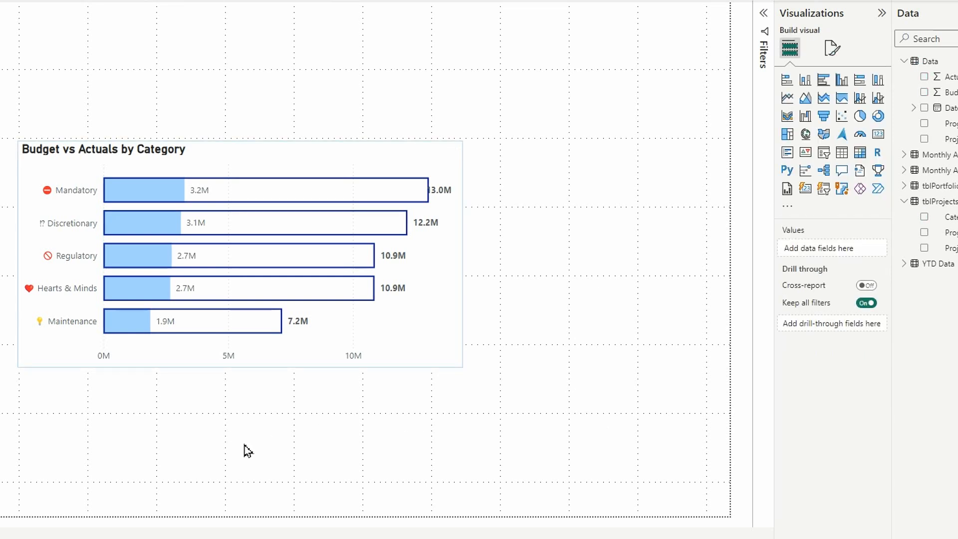
Step: Duplicate the bar chart, placing the original in the page's upper-left corner and the copy in the lower-right area
{"action": "left_click", "coordinate": [429, 364]}
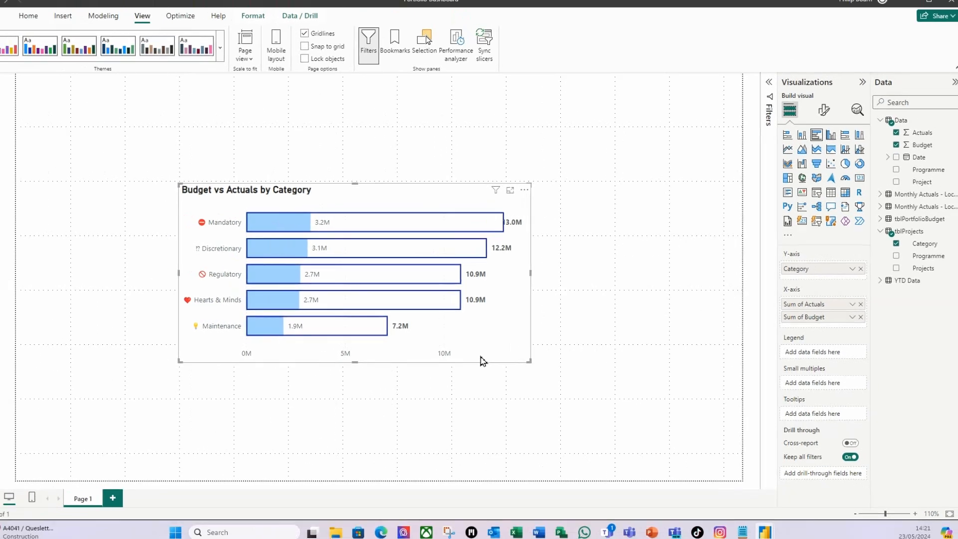
{"action": "left_click_drag", "start_coordinate": [483, 361], "coordinate": [433, 303]}
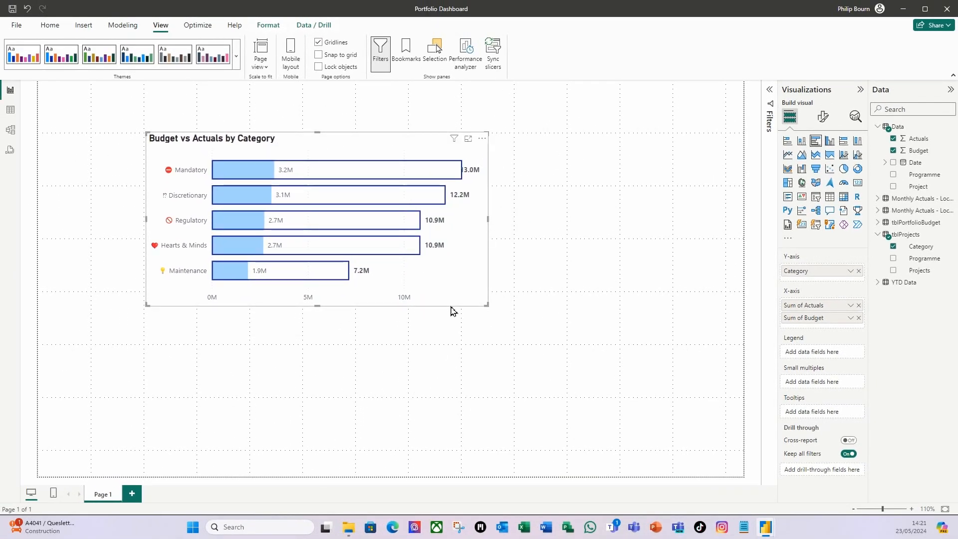
{"action": "key", "text": "ctrl+c"}
{"action": "key", "text": "ctrl+v"}
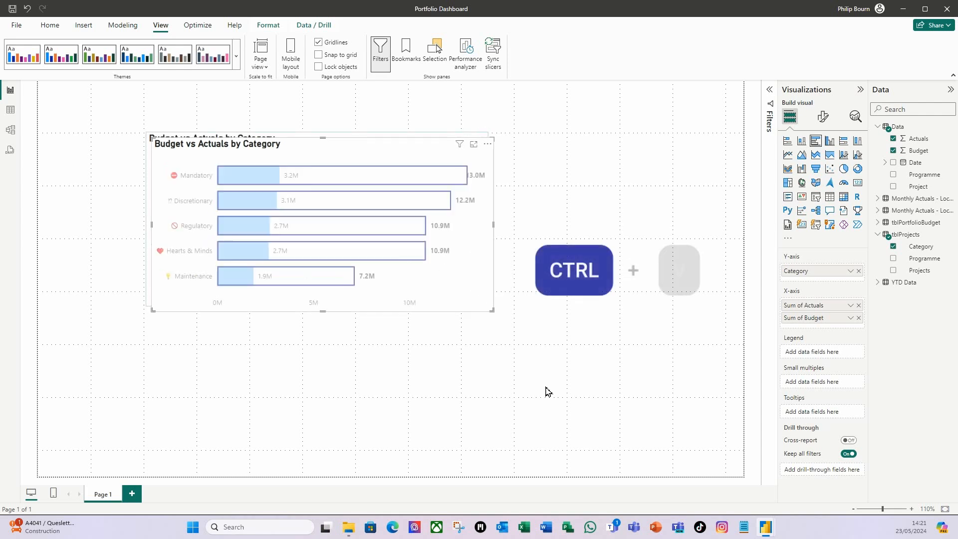
{"action": "left_click_drag", "start_coordinate": [455, 303], "coordinate": [677, 419]}
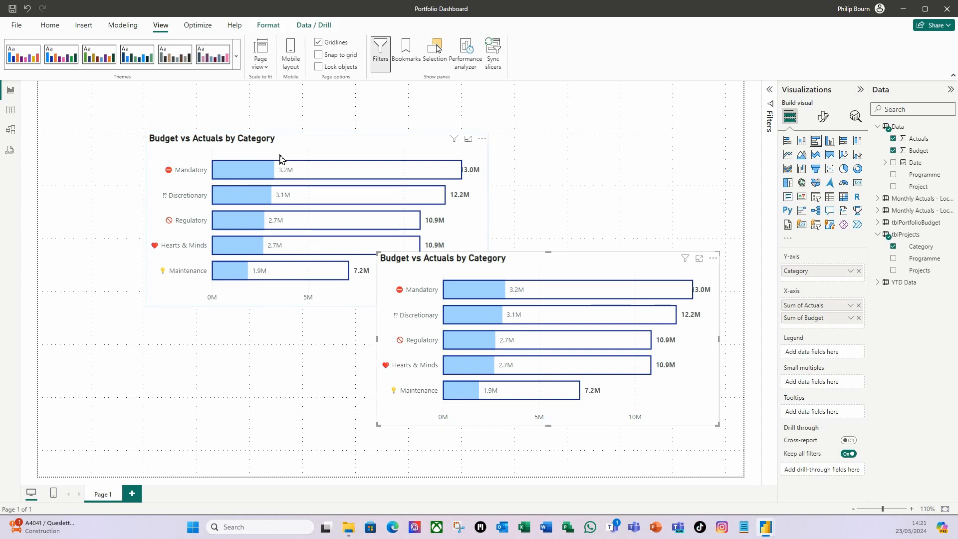
{"action": "left_click_drag", "start_coordinate": [298, 143], "coordinate": [189, 94]}
{"action": "left_click_drag", "start_coordinate": [555, 271], "coordinate": [544, 299]}
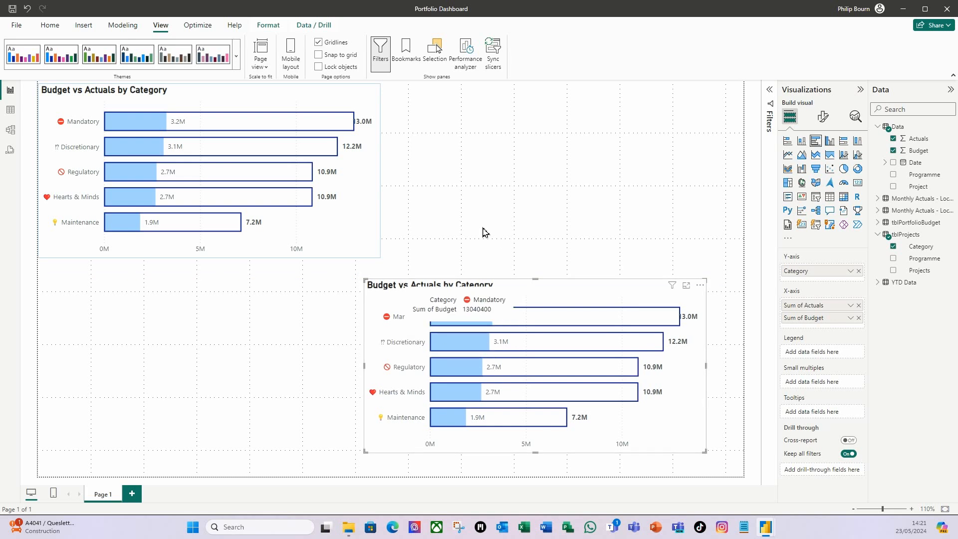
Step: Convert the copied chart to a clustered column chart and remove Category from its X-axis
{"action": "left_click", "coordinate": [829, 142]}
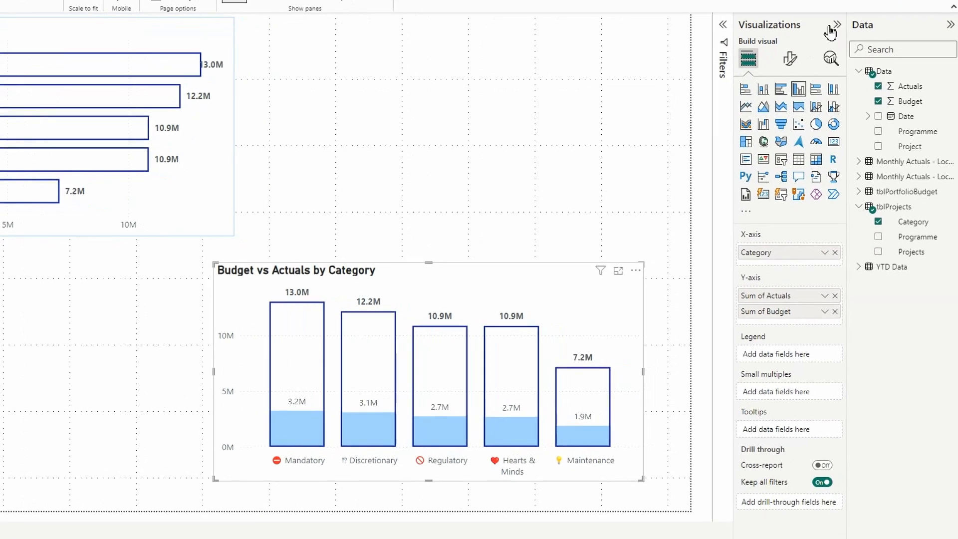
{"action": "left_click", "coordinate": [831, 250]}
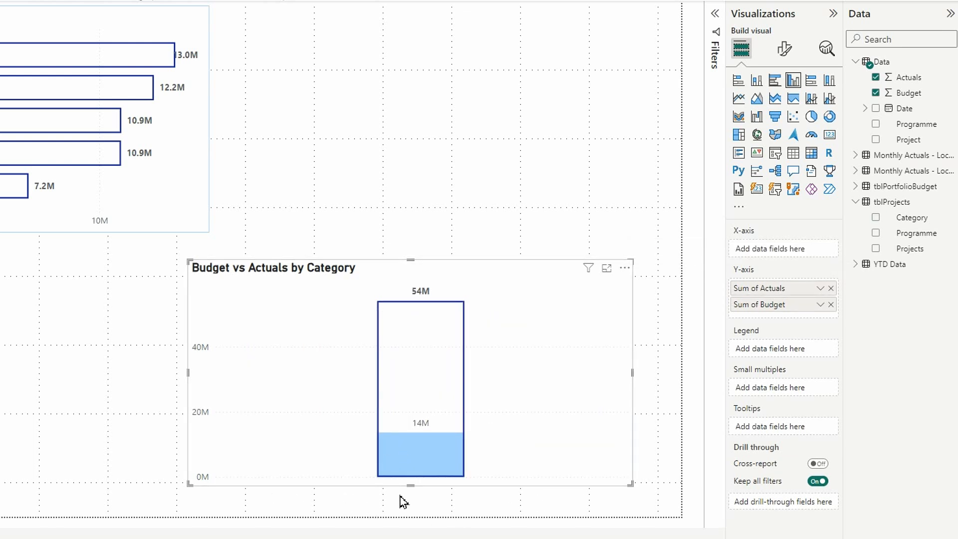
Step: Change the column chart's title to "Budget vs Actuals for Year"
{"action": "left_click", "coordinate": [784, 54]}
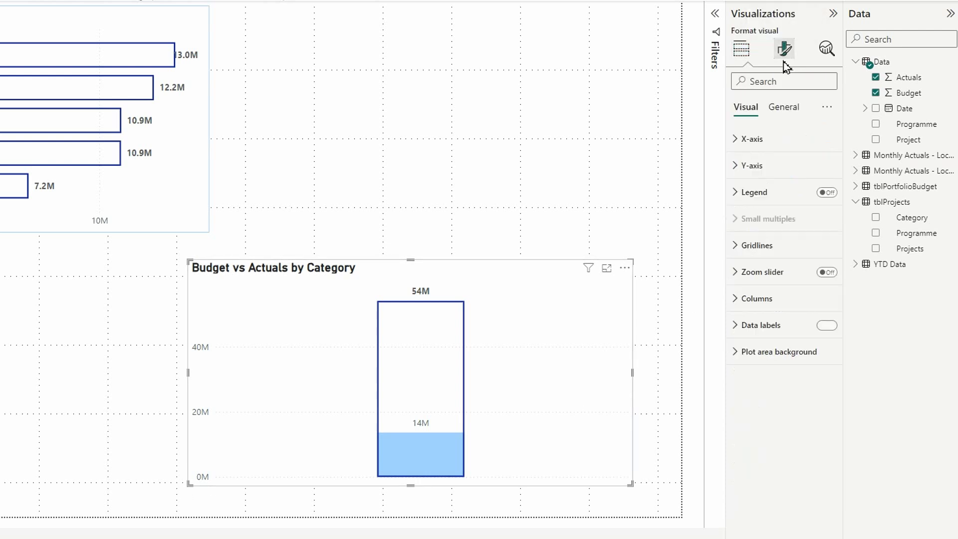
{"action": "left_click", "coordinate": [787, 110]}
{"action": "left_click", "coordinate": [737, 169]}
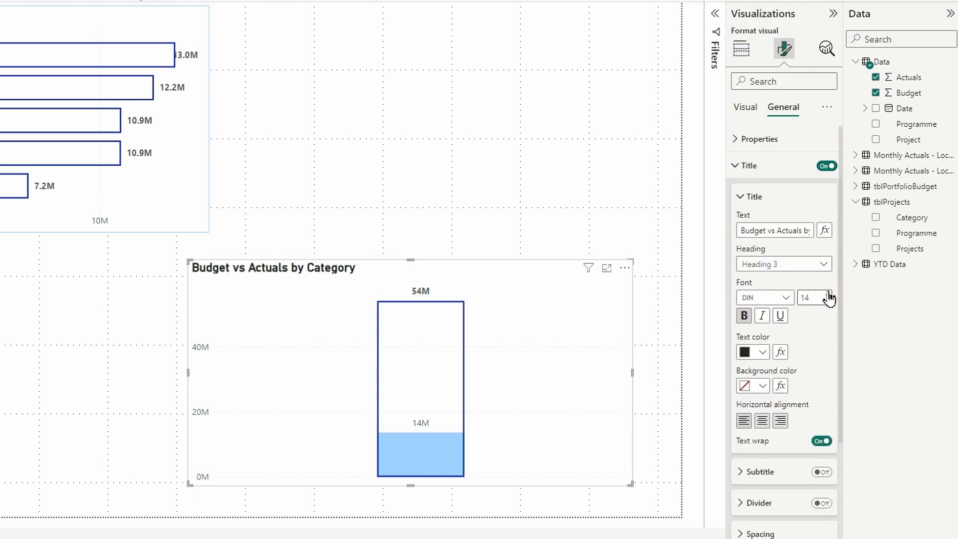
{"action": "left_click_drag", "start_coordinate": [803, 227], "coordinate": [839, 231]}
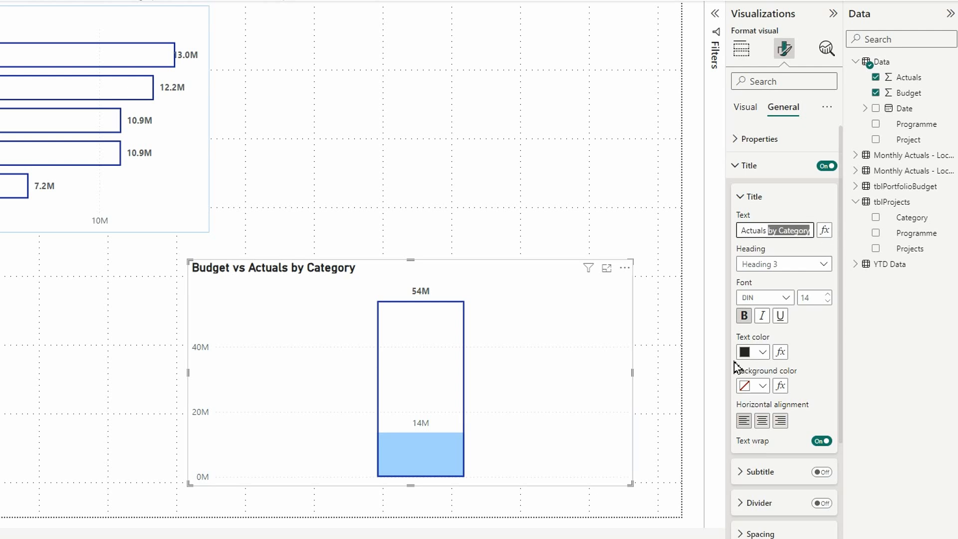
{"action": "type", "text": "for Yea"}
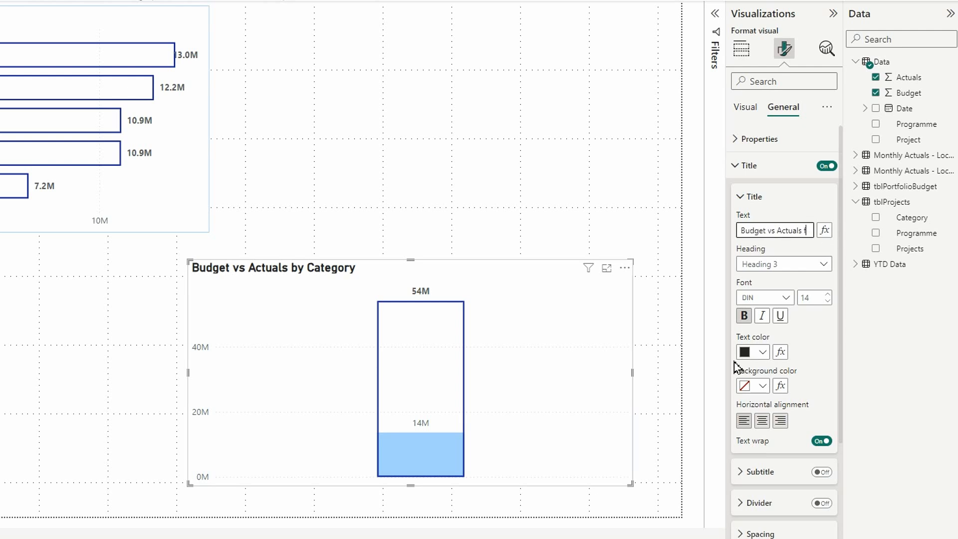
{"action": "type", "text": "r"}
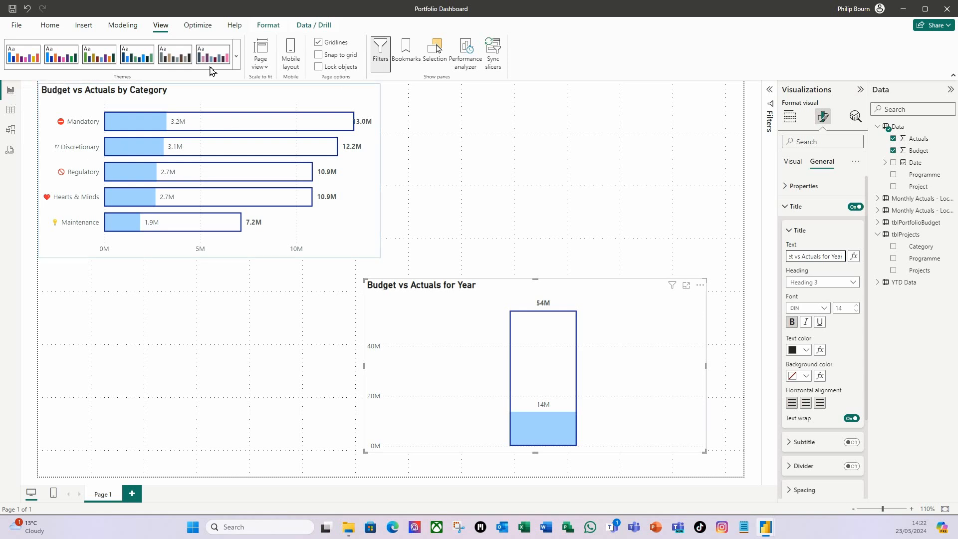
Step: Open the Power Query Editor to transform the data and select the Data query
{"action": "left_click", "coordinate": [48, 25]}
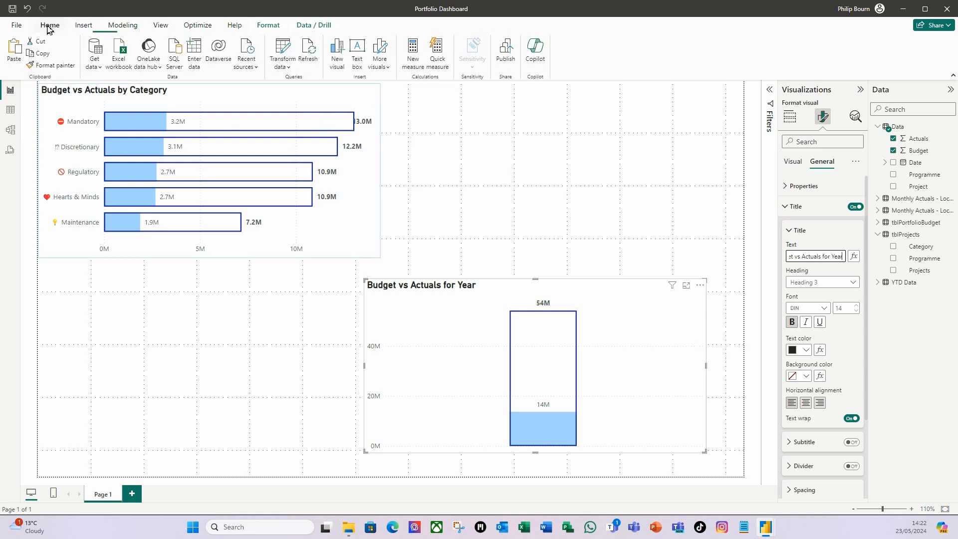
{"action": "left_click", "coordinate": [290, 69]}
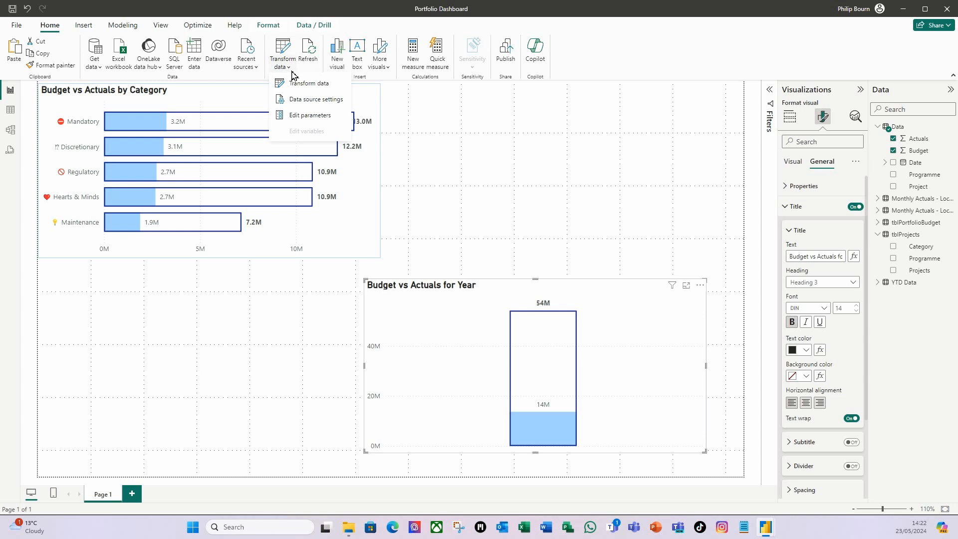
{"action": "key", "text": "Escape"}
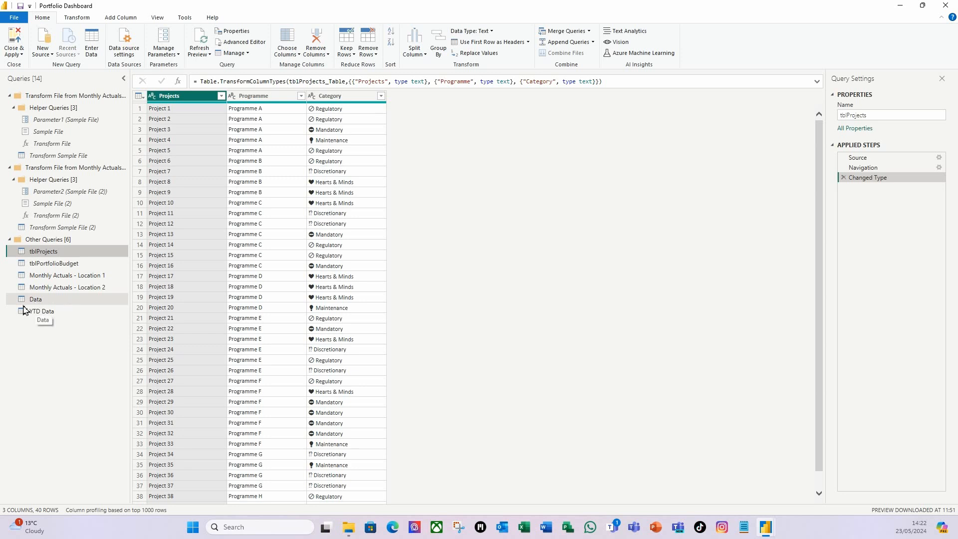
{"action": "left_click", "coordinate": [39, 301]}
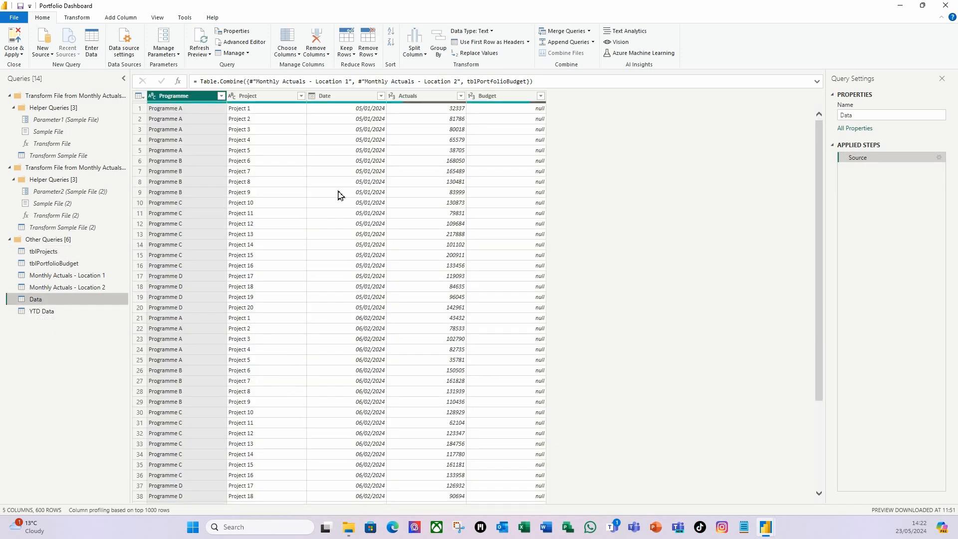
Step: Add a Year column to the Data query, extracted from the Date column
{"action": "left_click", "coordinate": [343, 99]}
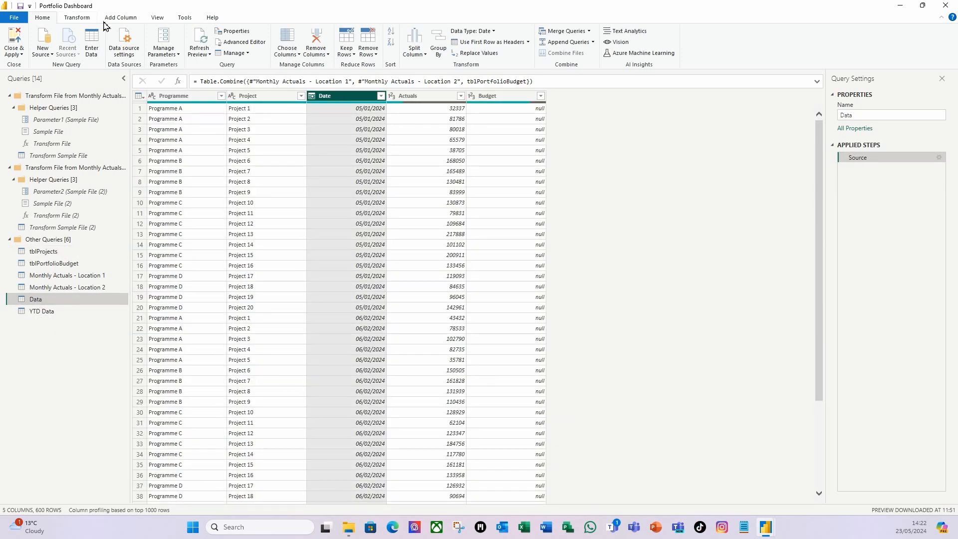
{"action": "left_click", "coordinate": [120, 19]}
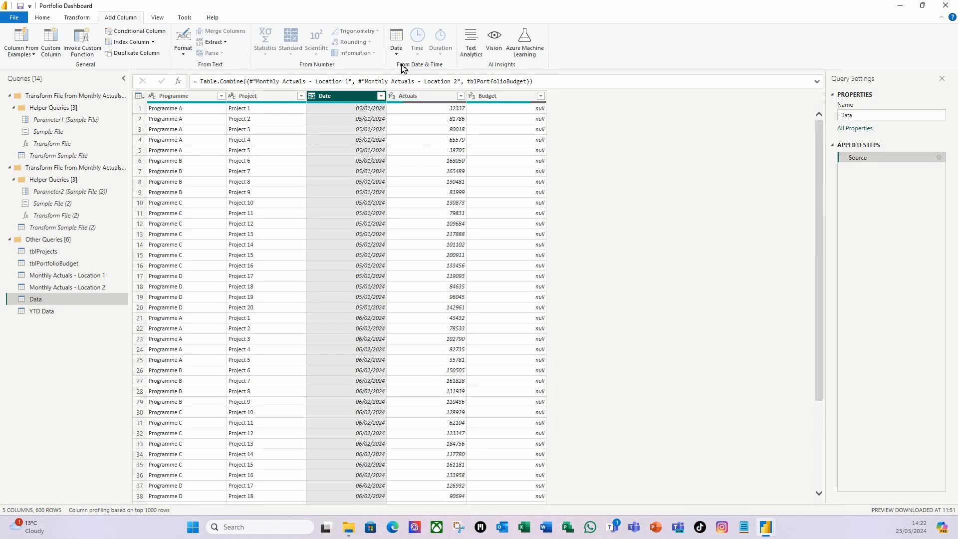
{"action": "left_click", "coordinate": [396, 50]}
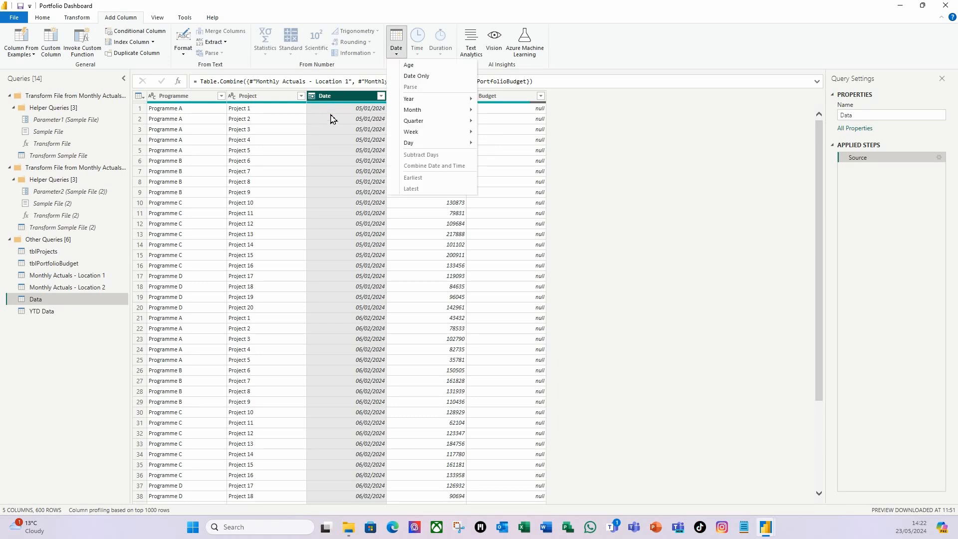
{"action": "mouse_move", "coordinate": [423, 104]}
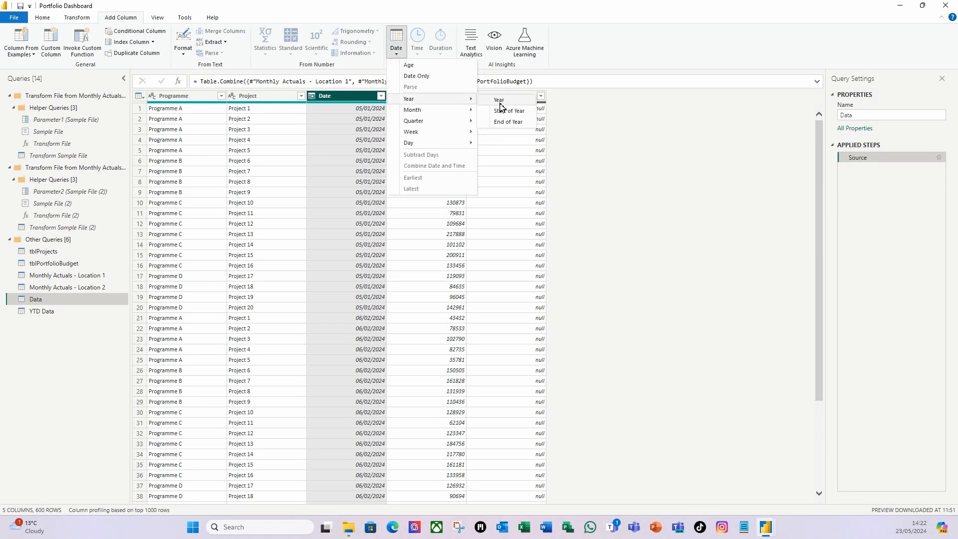
{"action": "left_click", "coordinate": [499, 101]}
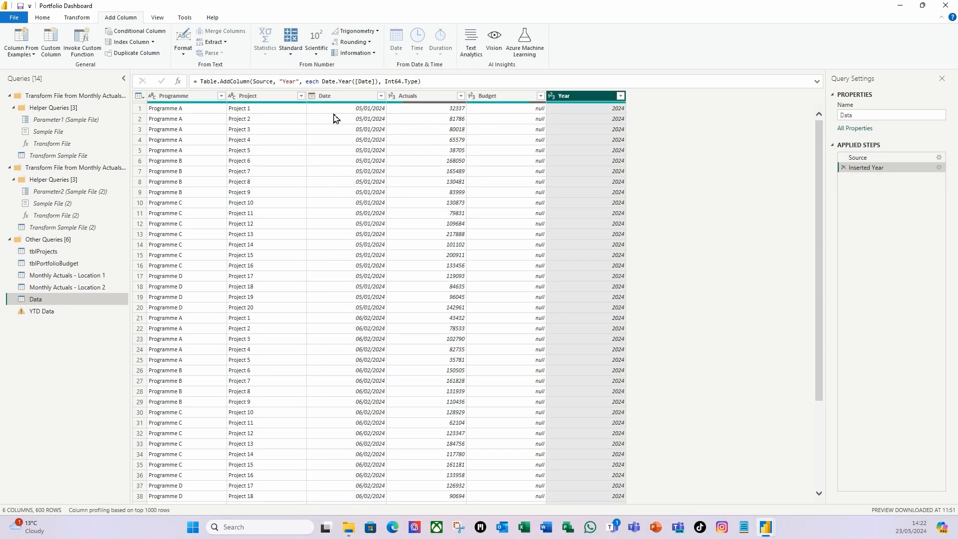
Step: Add a Month number column to the Data query, extracted from the Date column
{"action": "left_click", "coordinate": [343, 98]}
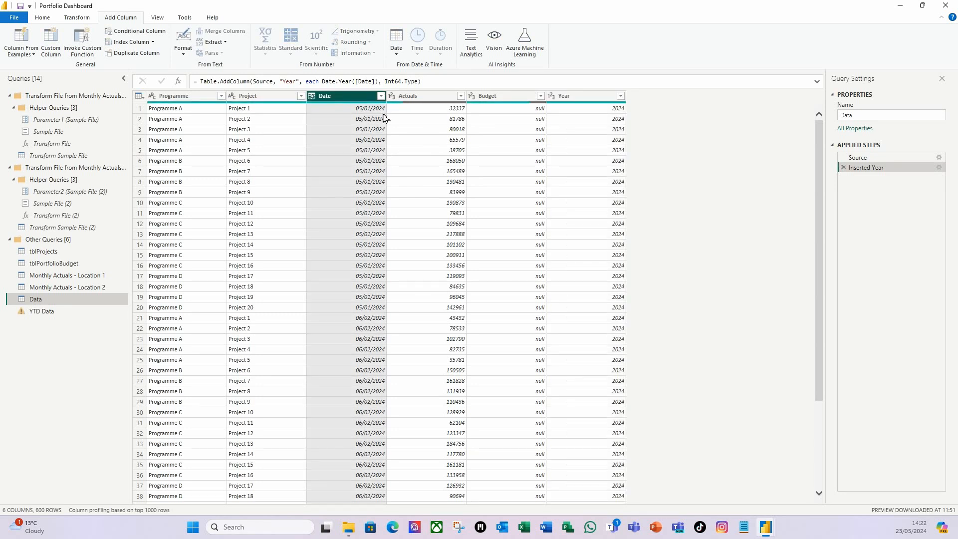
{"action": "left_click", "coordinate": [400, 56]}
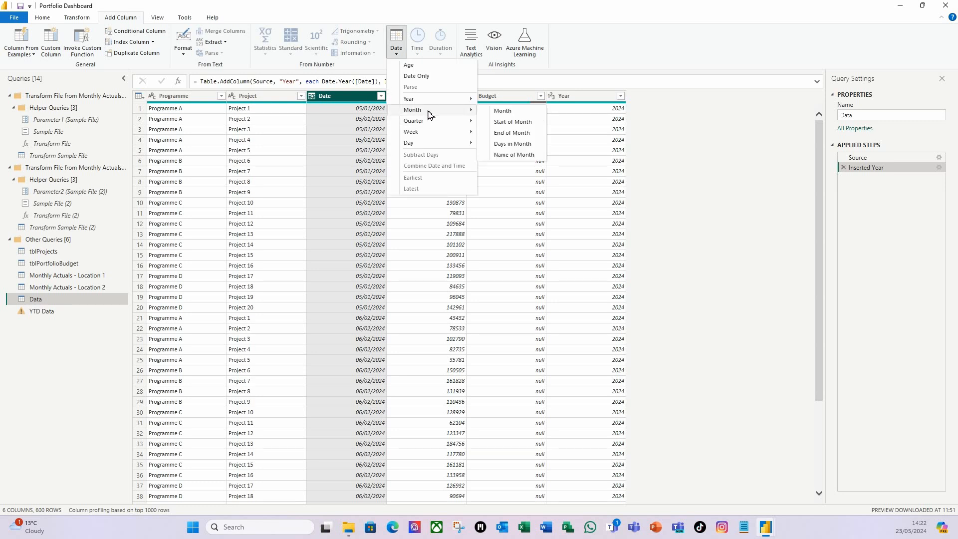
{"action": "left_click", "coordinate": [497, 111]}
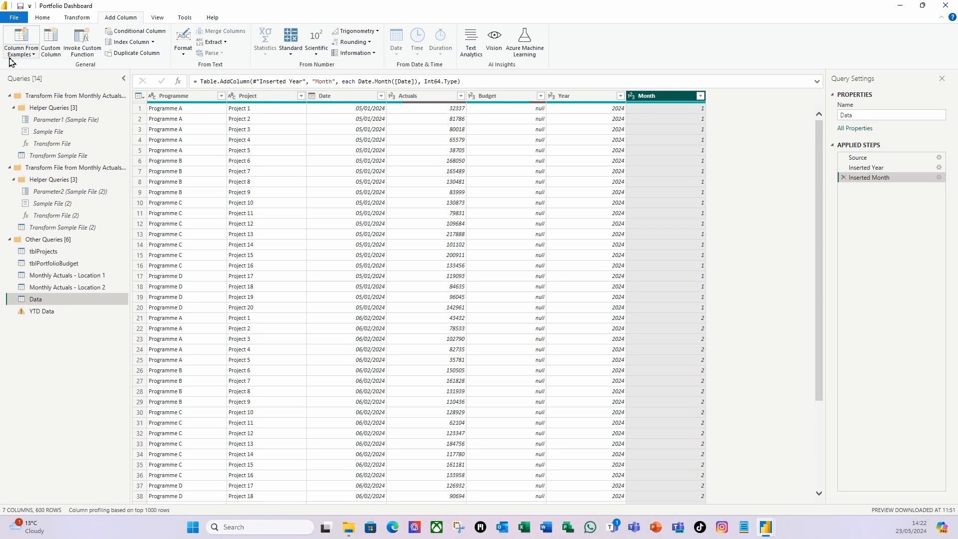
Step: Try to apply the pending query changes while keeping the Power Query Editor open
{"action": "left_click", "coordinate": [43, 18]}
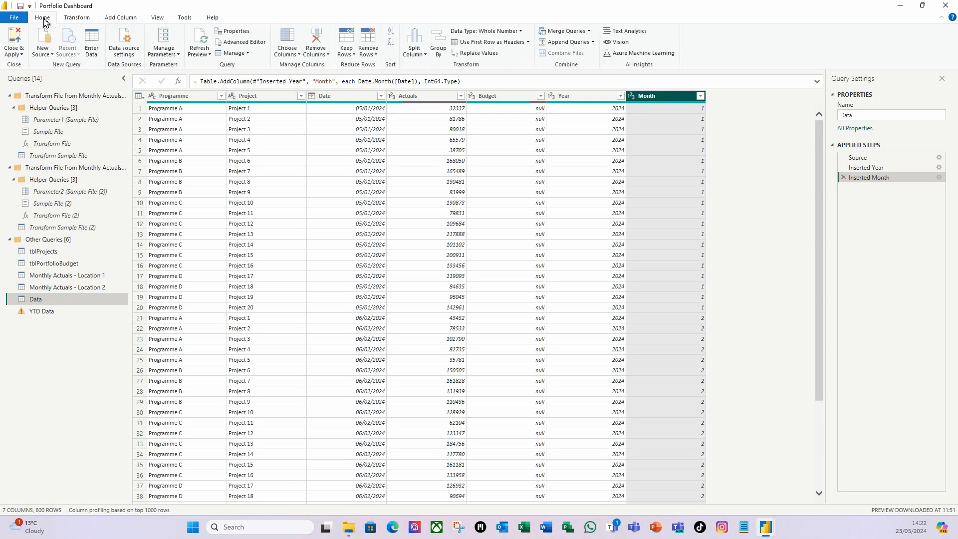
{"action": "left_click", "coordinate": [21, 54]}
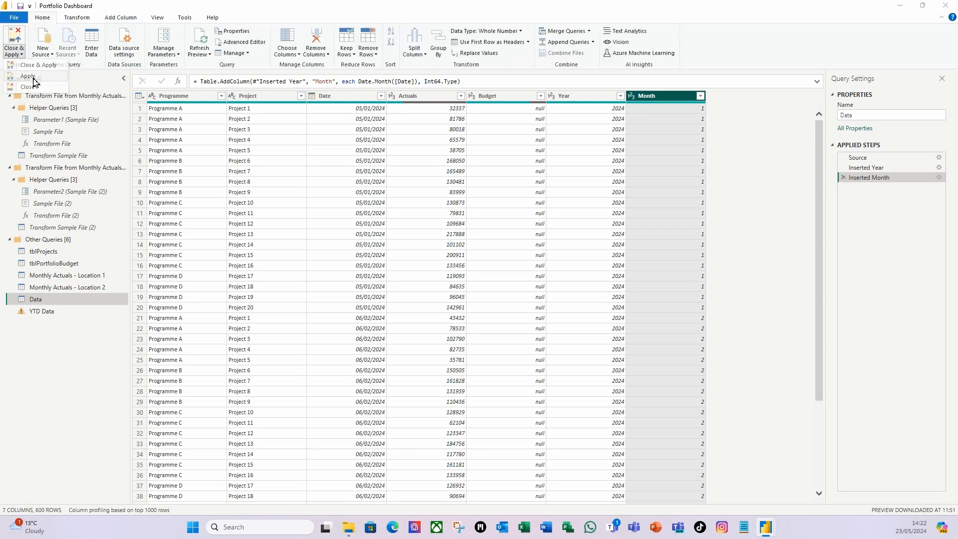
{"action": "left_click", "coordinate": [27, 77]}
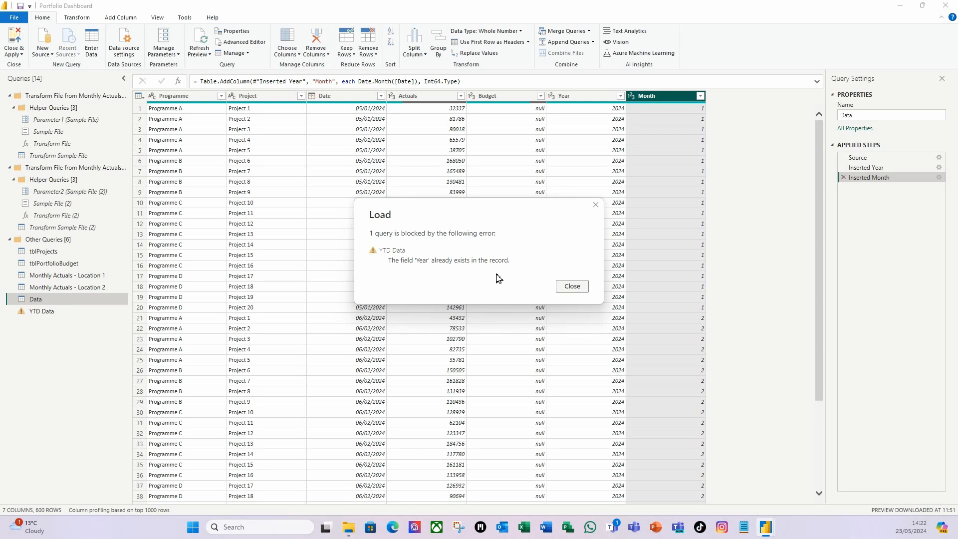
Step: Delete the Inserted Year and Inserted Month steps from the YTD Data query, and apply the query changes to the report
{"action": "left_click", "coordinate": [571, 288]}
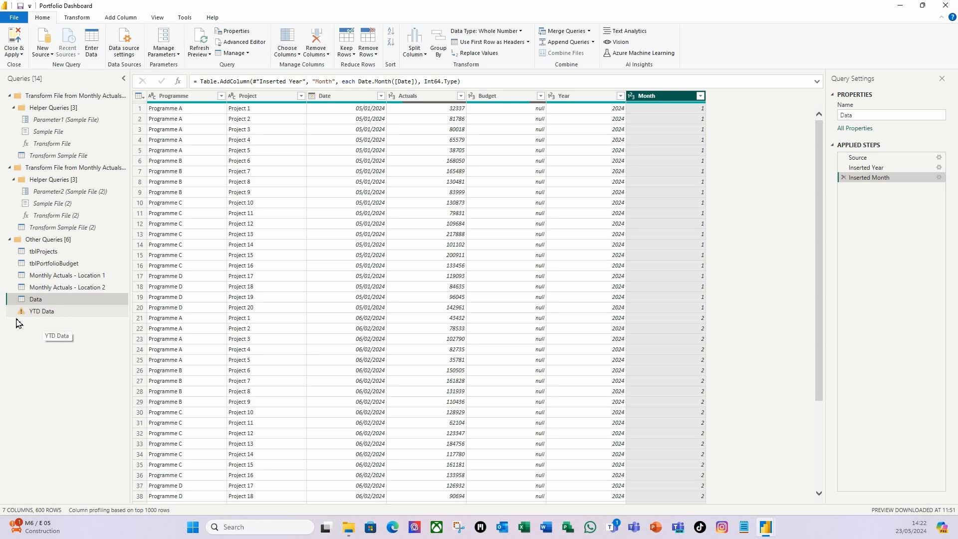
{"action": "left_click", "coordinate": [49, 314]}
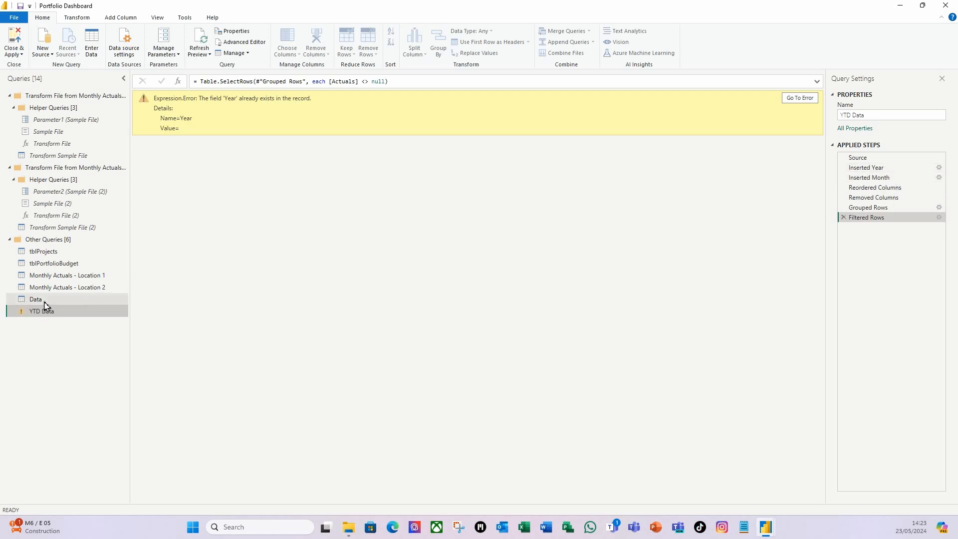
{"action": "left_click", "coordinate": [842, 167]}
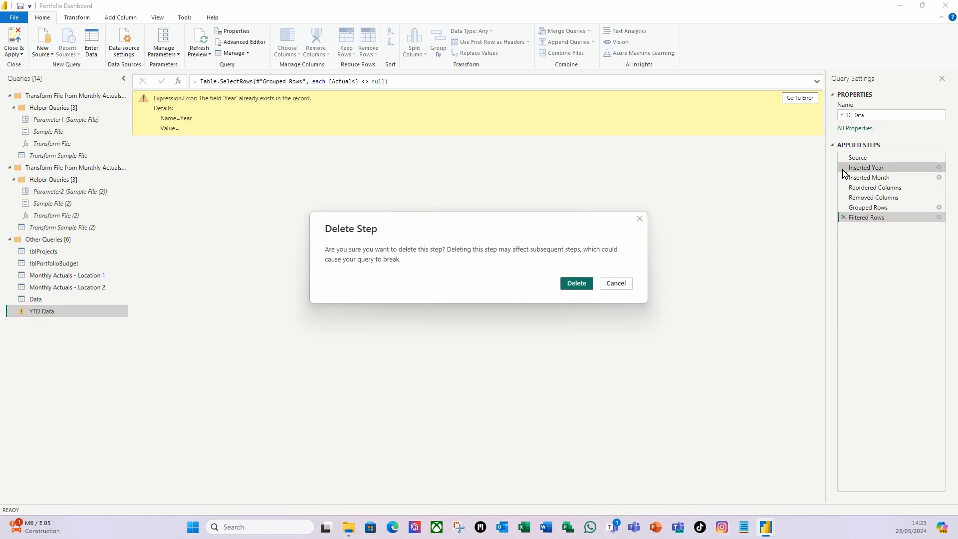
{"action": "left_click", "coordinate": [577, 283]}
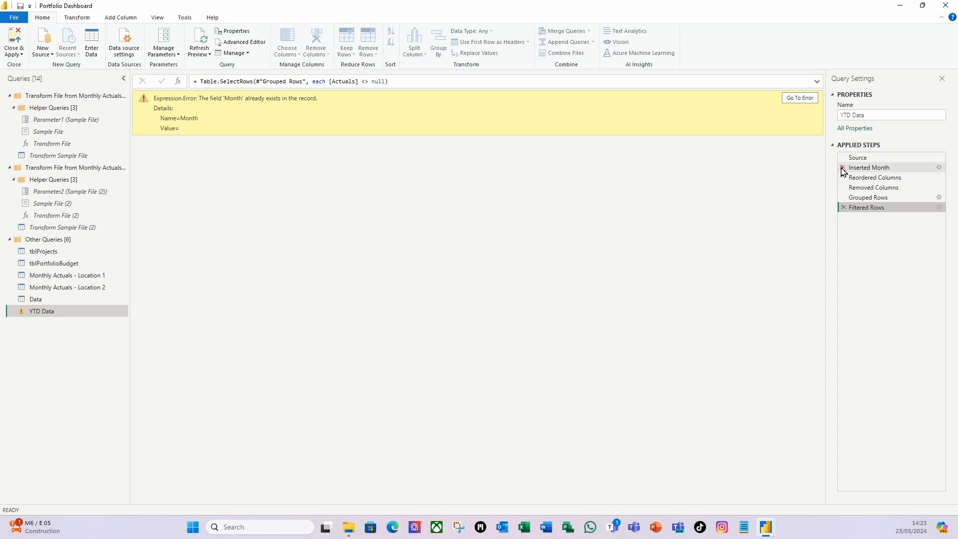
{"action": "left_click", "coordinate": [843, 168]}
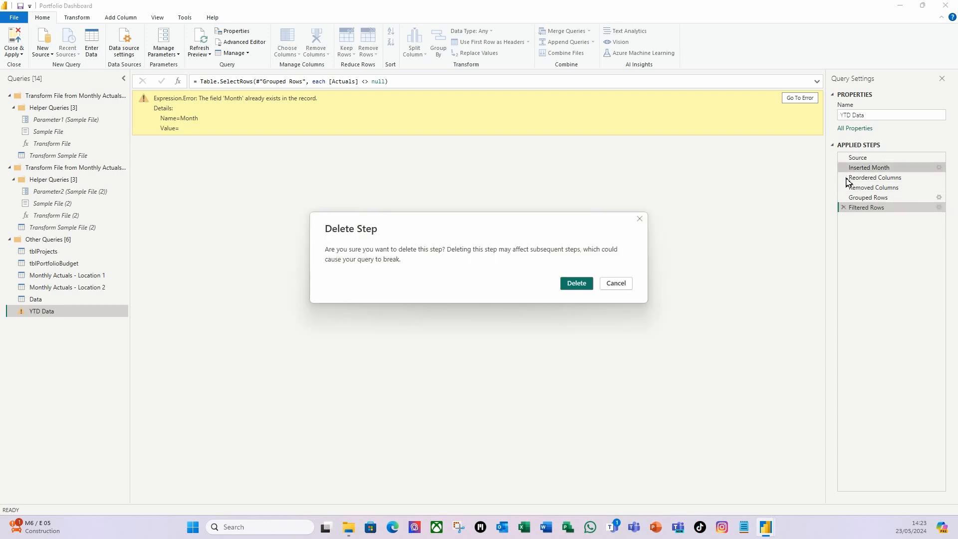
{"action": "left_click", "coordinate": [574, 285]}
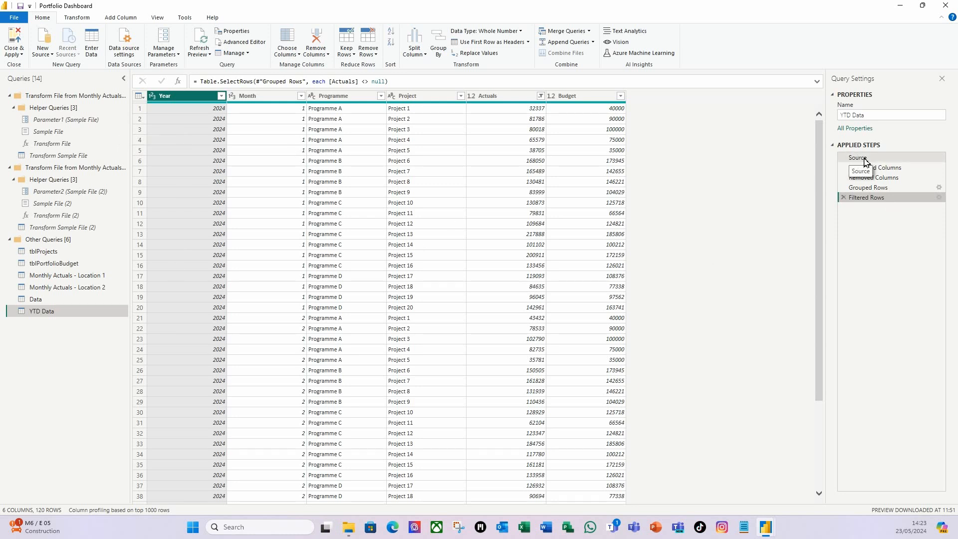
{"action": "left_click", "coordinate": [17, 40]}
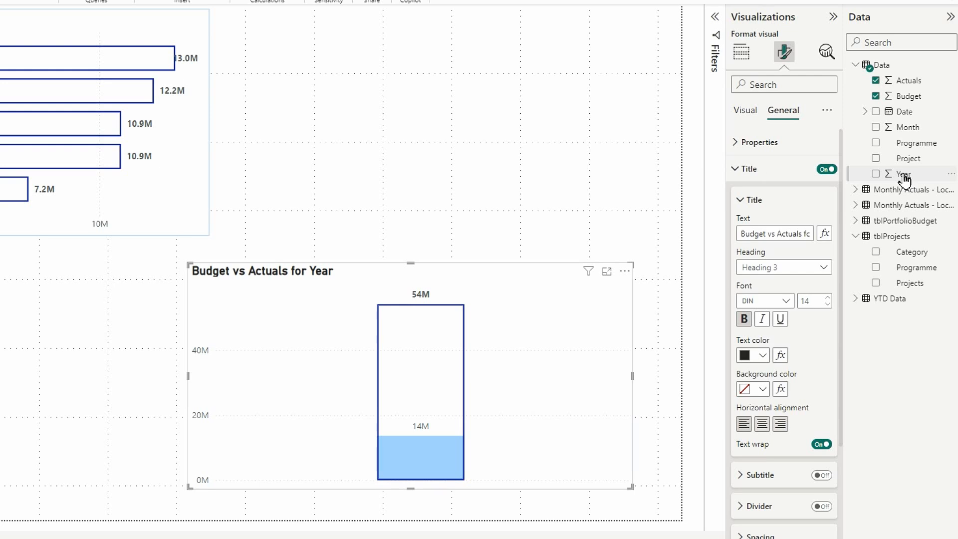
Step: Add the Year and Month fields from the Data table to the X-axis of the Budget vs Actuals for Year chart
{"action": "left_click", "coordinate": [743, 55]}
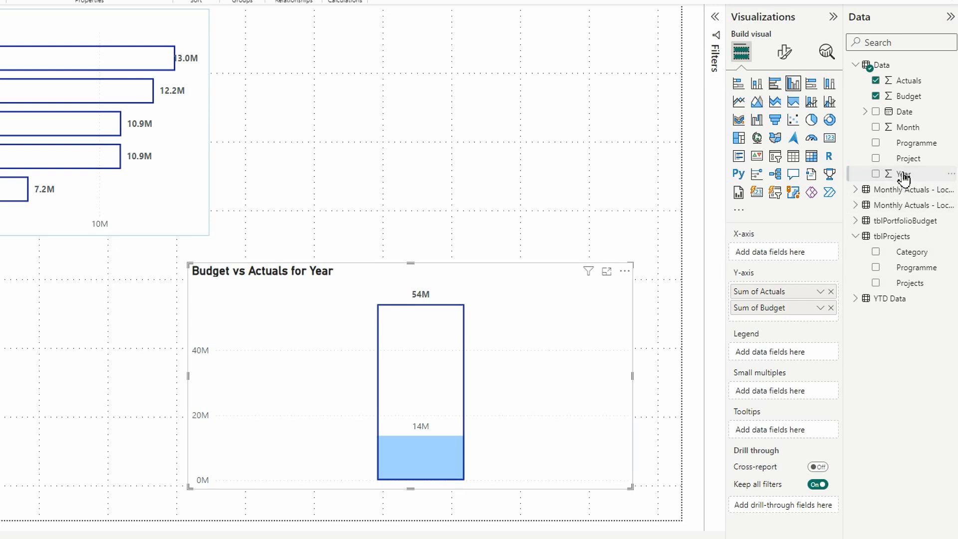
{"action": "left_click_drag", "start_coordinate": [904, 178], "coordinate": [779, 257]}
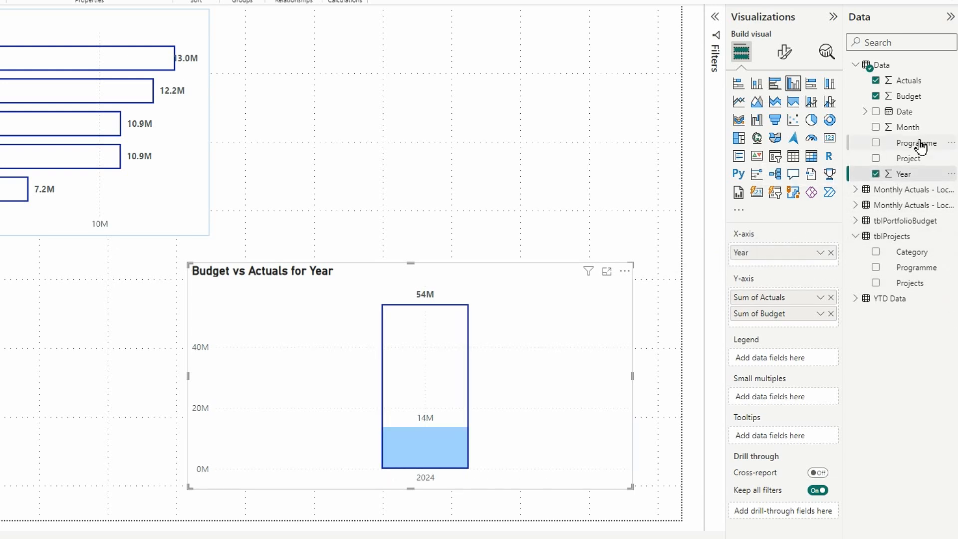
{"action": "left_click_drag", "start_coordinate": [920, 138], "coordinate": [791, 272]}
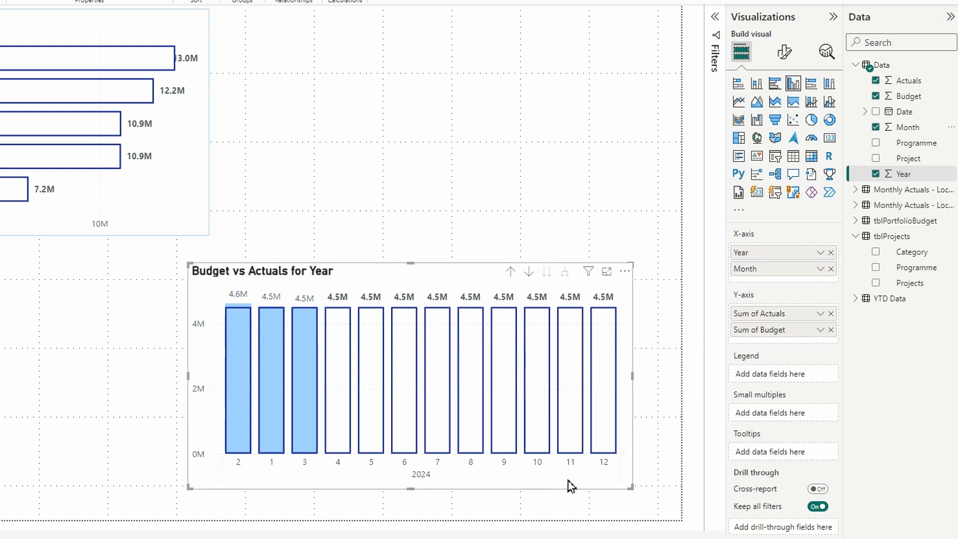
Step: Sort the Budget vs Actuals for Year chart's axis by Year Month in ascending order
{"action": "left_click", "coordinate": [626, 274]}
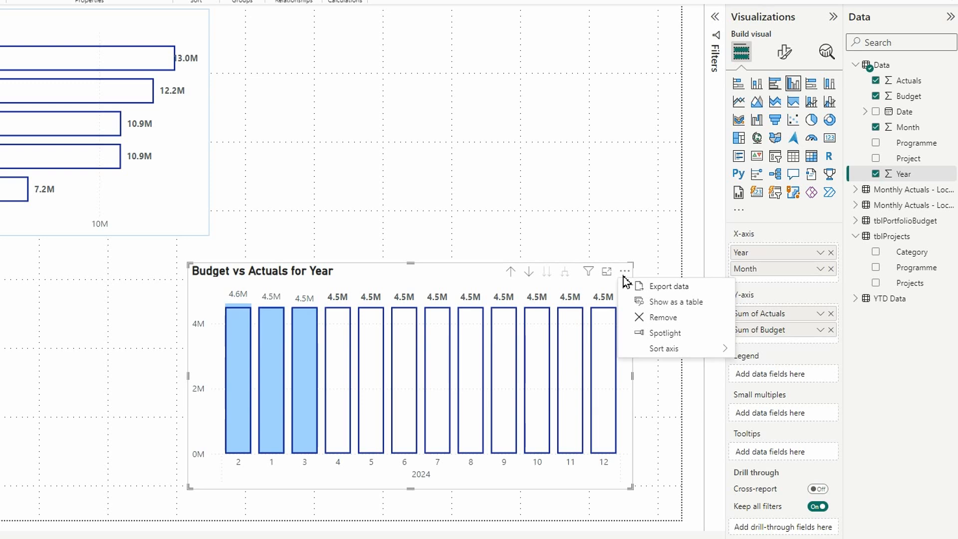
{"action": "mouse_move", "coordinate": [685, 349]}
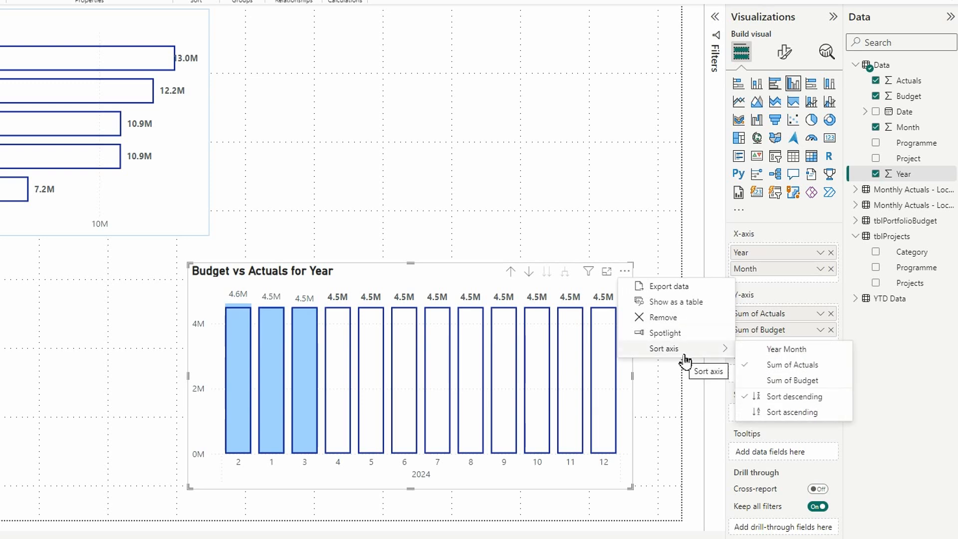
{"action": "left_click", "coordinate": [773, 353]}
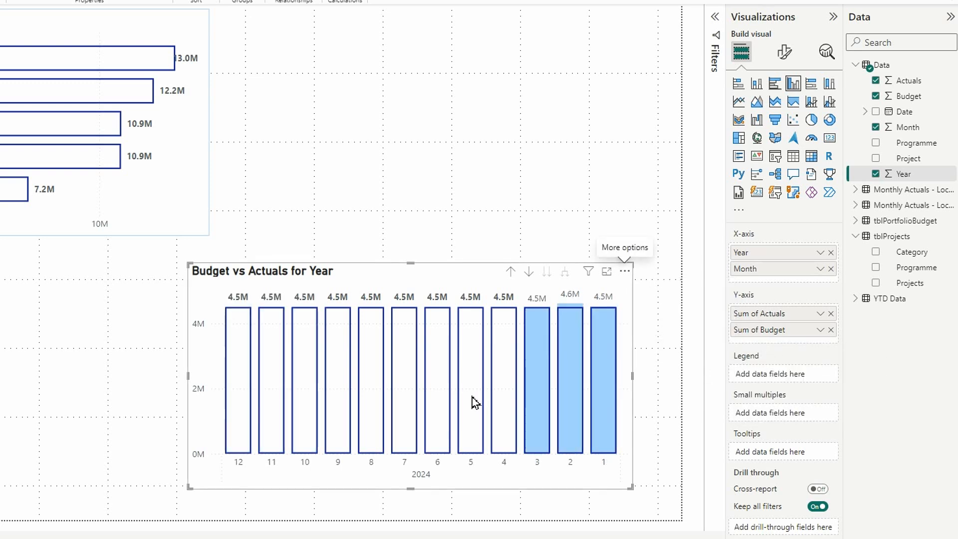
{"action": "left_click", "coordinate": [624, 271]}
{"action": "mouse_move", "coordinate": [688, 352]}
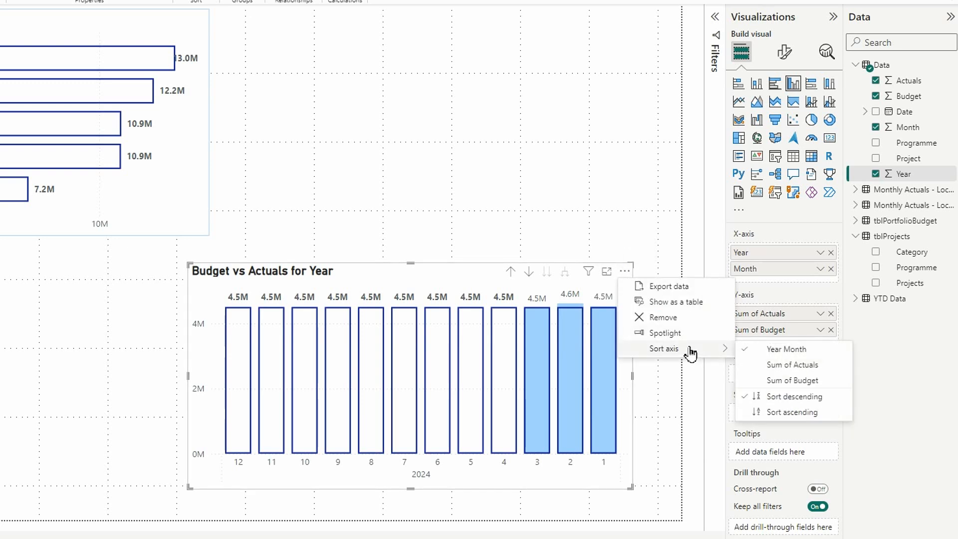
{"action": "left_click", "coordinate": [805, 414]}
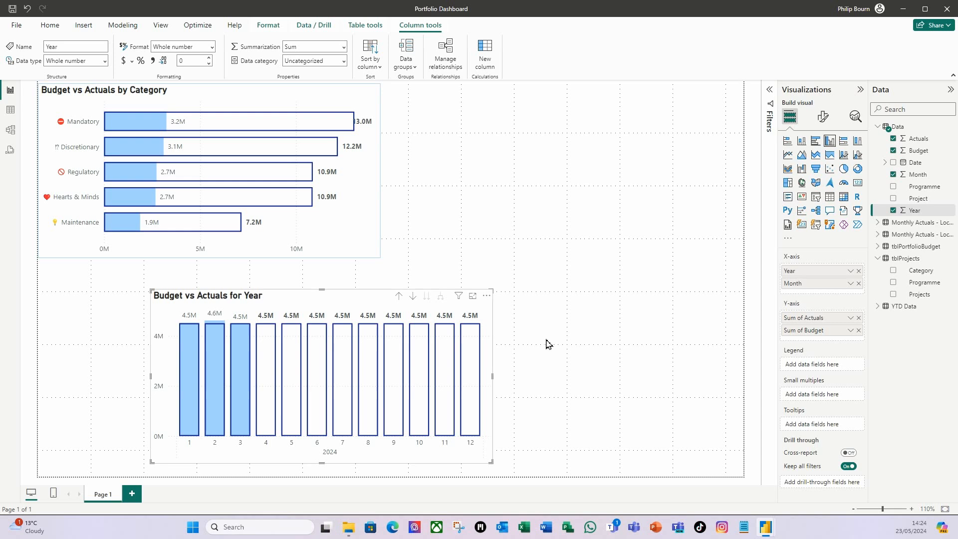
Step: Move the Budget vs Actuals for Year chart down to the page's bottom edge and narrow it from its right side
{"action": "left_click_drag", "start_coordinate": [183, 464], "coordinate": [178, 482]}
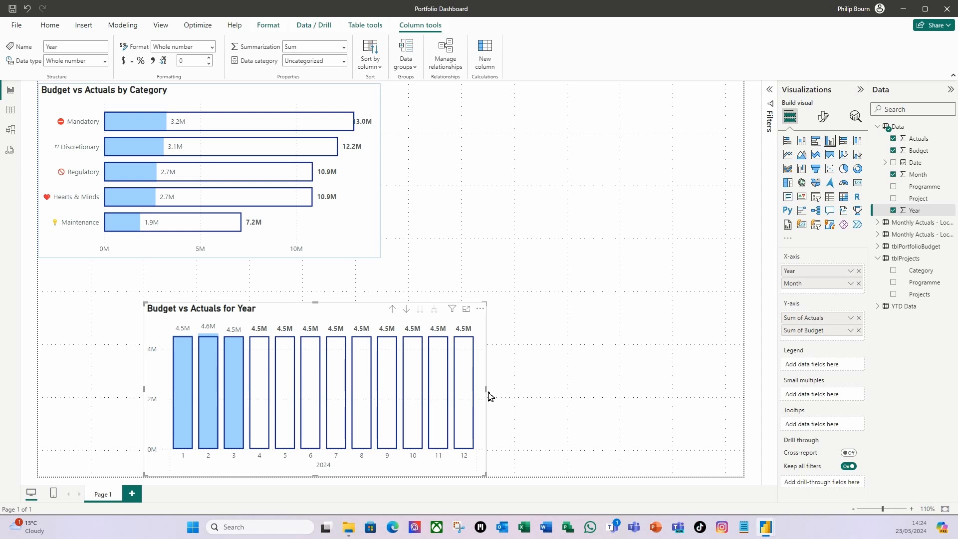
{"action": "left_click_drag", "start_coordinate": [487, 396], "coordinate": [409, 398]}
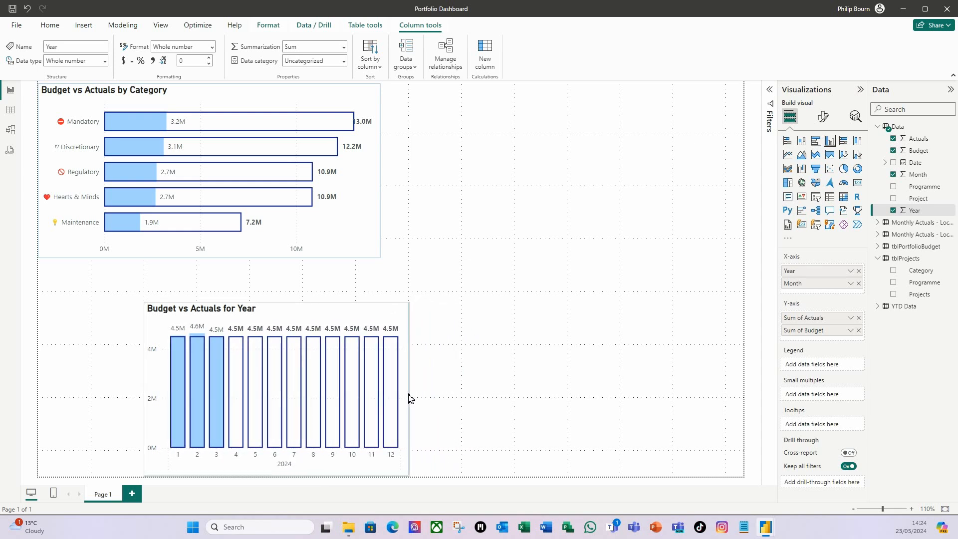
{"action": "left_click", "coordinate": [488, 402]}
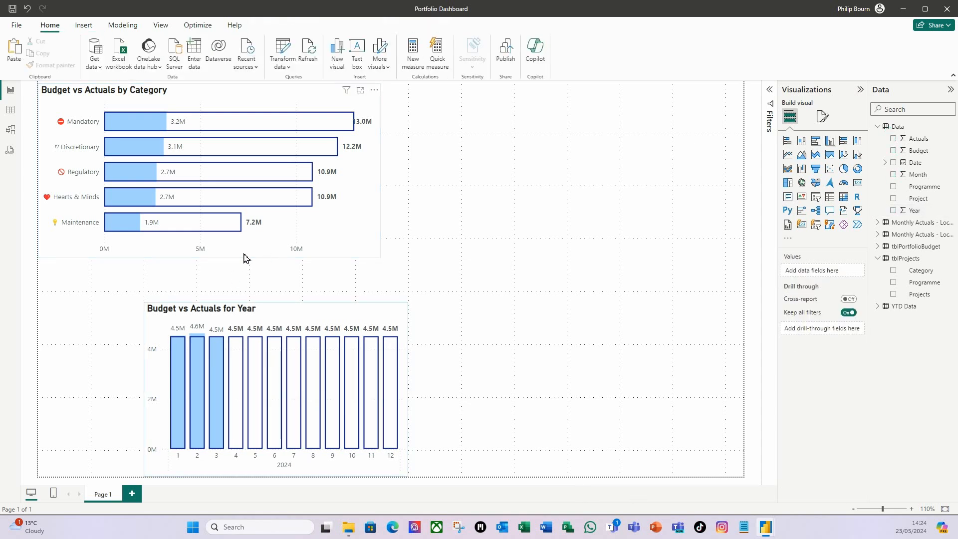
Step: Place the Budget vs Actuals by Category chart above the Year chart, align their left edges, and narrow it to the same width
{"action": "left_click_drag", "start_coordinate": [274, 258], "coordinate": [351, 276]}
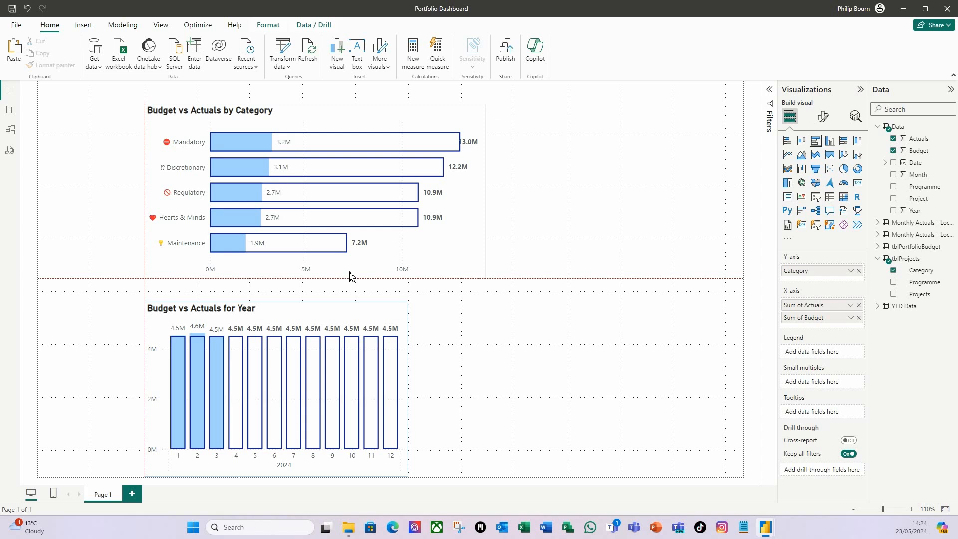
{"action": "left_click_drag", "start_coordinate": [349, 277], "coordinate": [348, 292]}
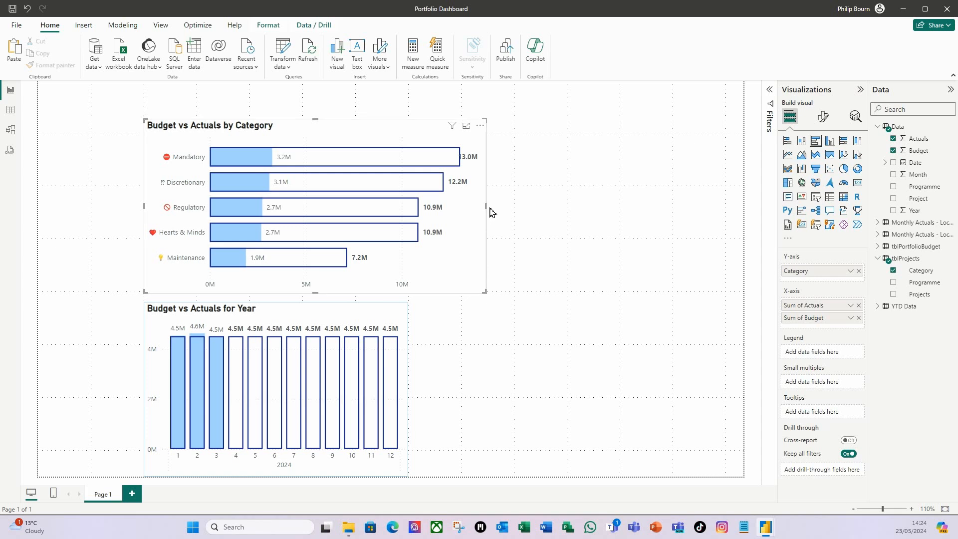
{"action": "left_click_drag", "start_coordinate": [488, 206], "coordinate": [412, 222]}
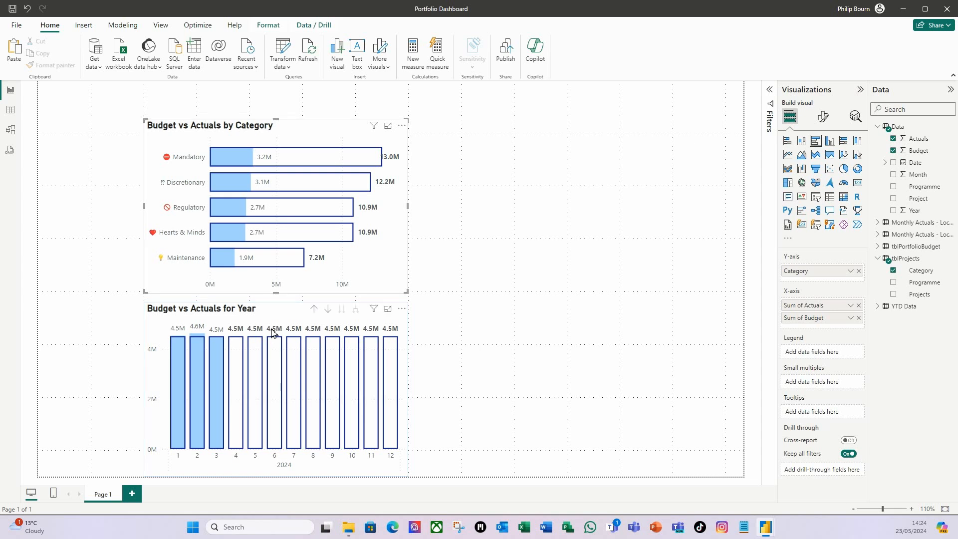
Step: Reduce the height of the Budget vs Actuals for Year chart slightly from its top edge
{"action": "left_click", "coordinate": [275, 306]}
{"action": "left_click_drag", "start_coordinate": [274, 306], "coordinate": [264, 349]}
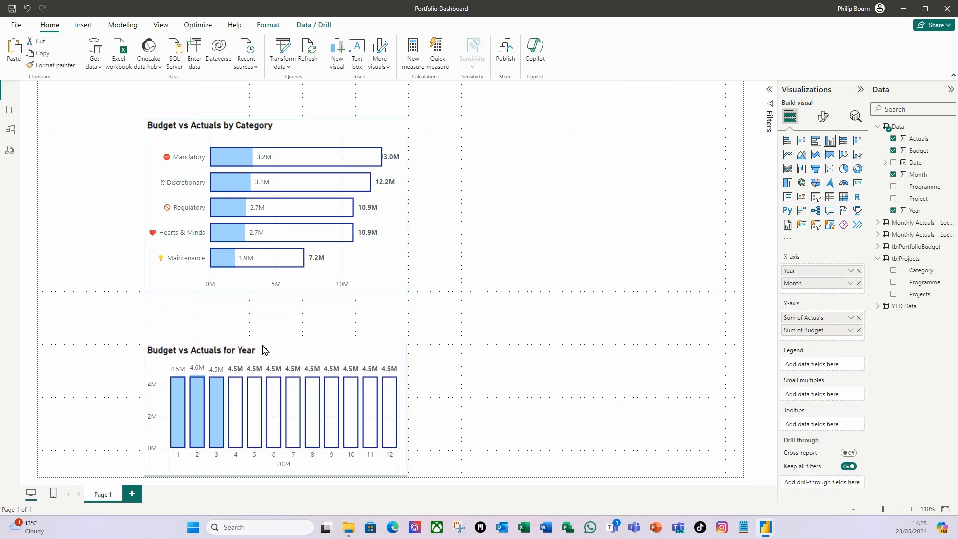
{"action": "left_click_drag", "start_coordinate": [263, 346], "coordinate": [250, 319]}
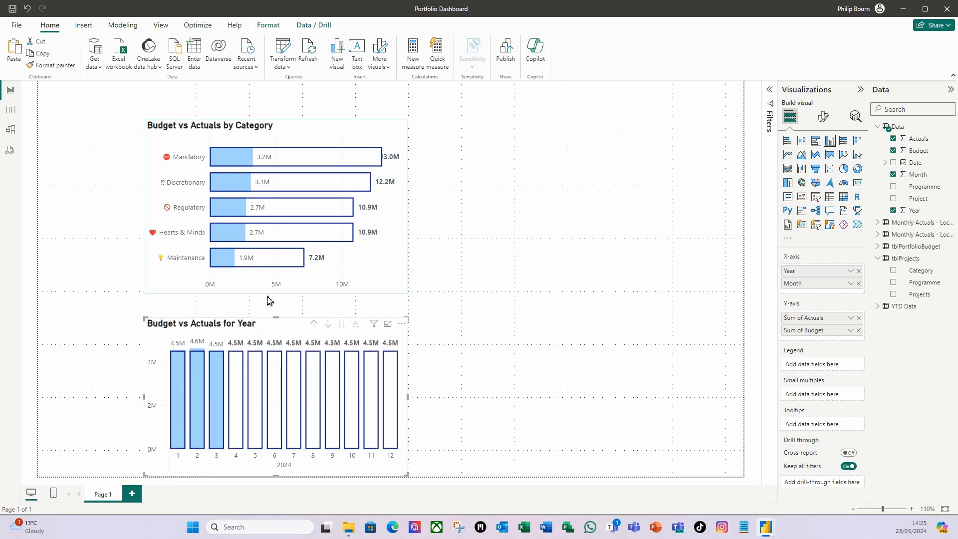
Step: Nudge the Budget vs Actuals by Category chart down to just above the Year chart, and shorten it from its top edge
{"action": "left_click", "coordinate": [251, 292]}
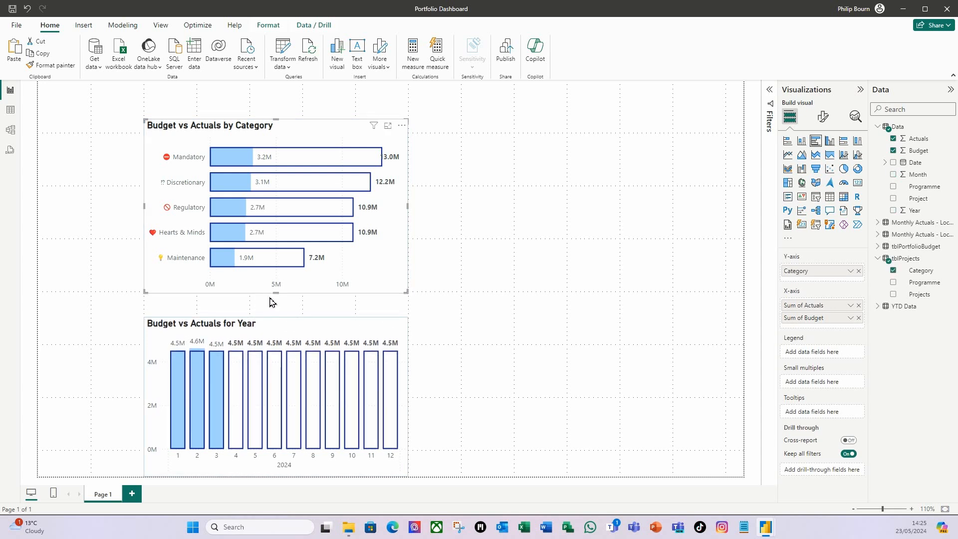
{"action": "key", "text": "Down"}
{"action": "key", "text": "Down"}
{"action": "key", "text": "Down"}
{"action": "key", "text": "Down"}
{"action": "key", "text": "Down"}
{"action": "key", "text": "Down"}
{"action": "key", "text": "Down"}
{"action": "key", "text": "Down"}
{"action": "key", "text": "Down"}
{"action": "key", "text": "Down"}
{"action": "key", "text": "Down"}
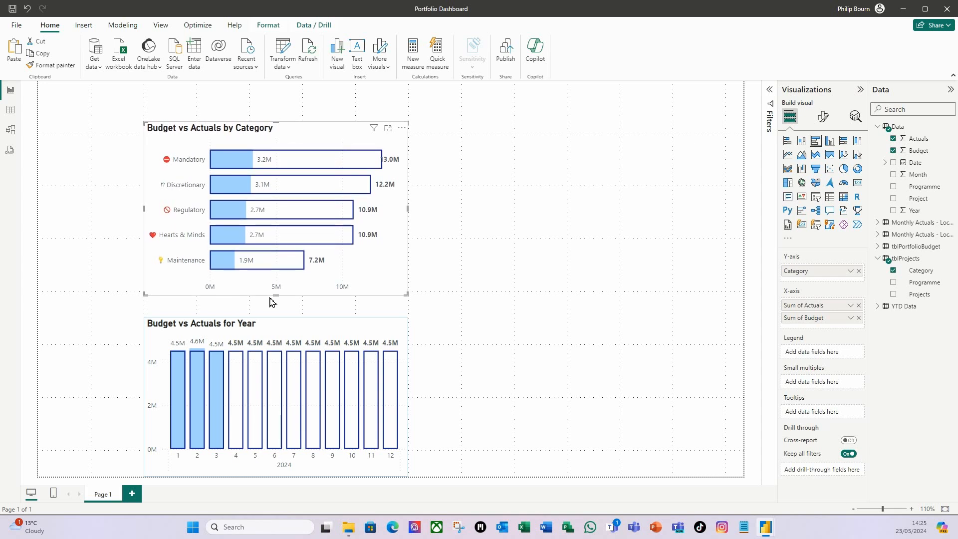
{"action": "key", "text": "Down"}
{"action": "key", "text": "Down"}
{"action": "key", "text": "Down"}
{"action": "key", "text": "Down"}
{"action": "key", "text": "Down"}
{"action": "key", "text": "Down"}
{"action": "key", "text": "Down"}
{"action": "key", "text": "Down"}
{"action": "key", "text": "Down"}
{"action": "key", "text": "Down"}
{"action": "key", "text": "Down"}
{"action": "key", "text": "Down"}
{"action": "key", "text": "Down"}
{"action": "key", "text": "Down"}
{"action": "key", "text": "Down"}
{"action": "key", "text": "Down"}
{"action": "key", "text": "Down"}
{"action": "key", "text": "Down"}
{"action": "key", "text": "Down"}
{"action": "key", "text": "Down"}
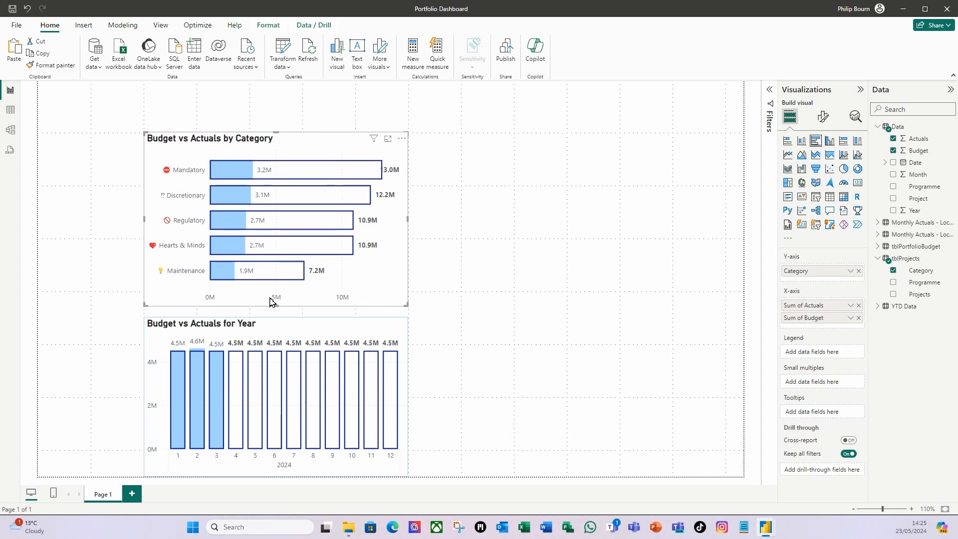
{"action": "key", "text": "Down"}
{"action": "key", "text": "Down"}
{"action": "key", "text": "Down"}
{"action": "key", "text": "Down"}
{"action": "key", "text": "Down"}
{"action": "key", "text": "Down"}
{"action": "key", "text": "Down"}
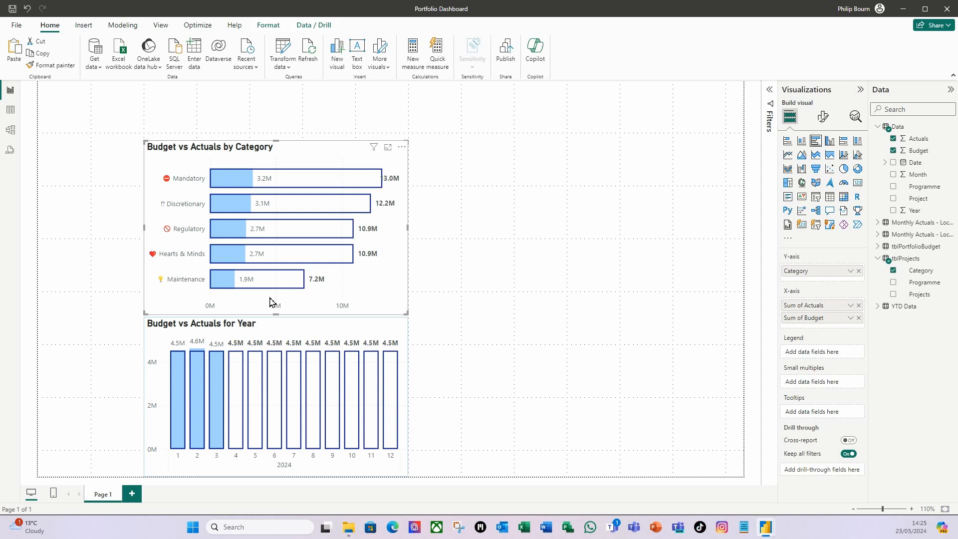
{"action": "key", "text": "Up"}
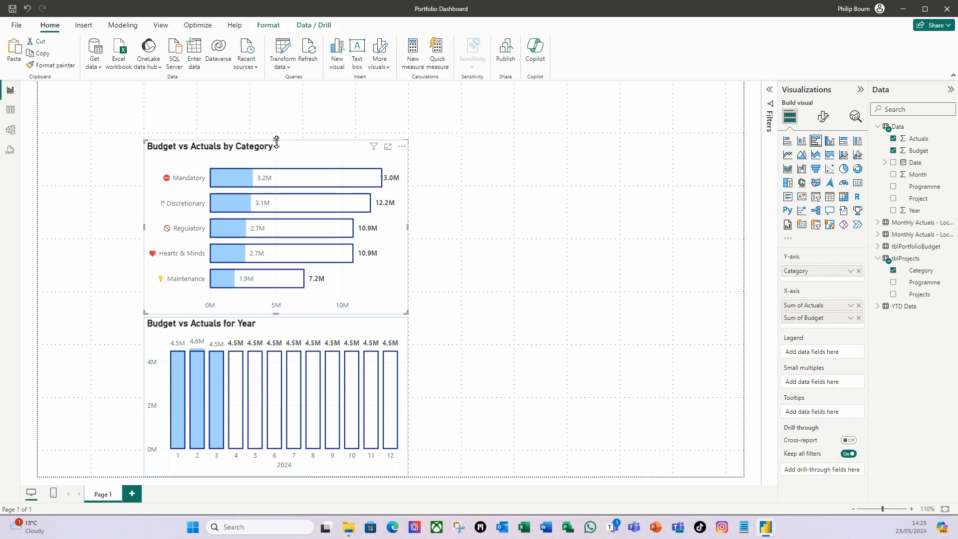
{"action": "left_click_drag", "start_coordinate": [276, 142], "coordinate": [272, 187]}
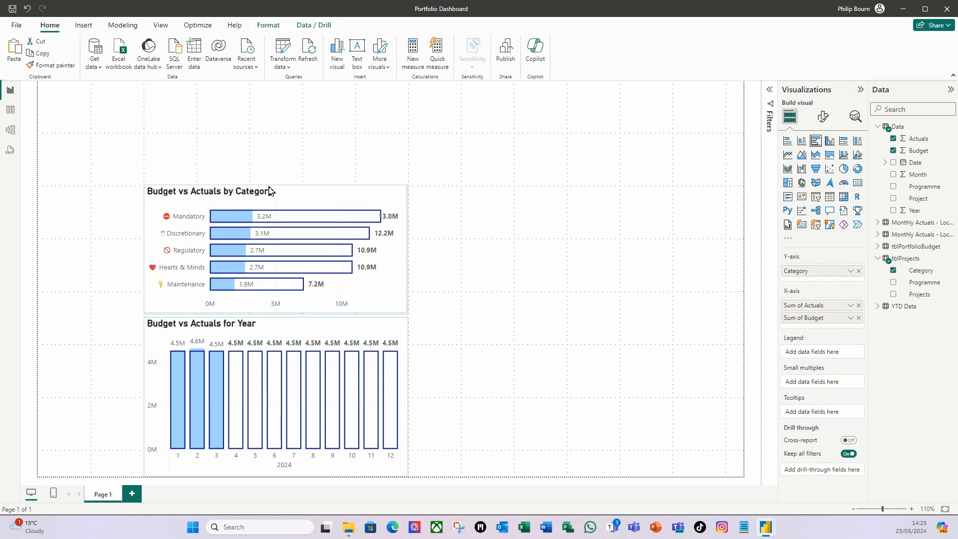
{"action": "left_click", "coordinate": [495, 251]}
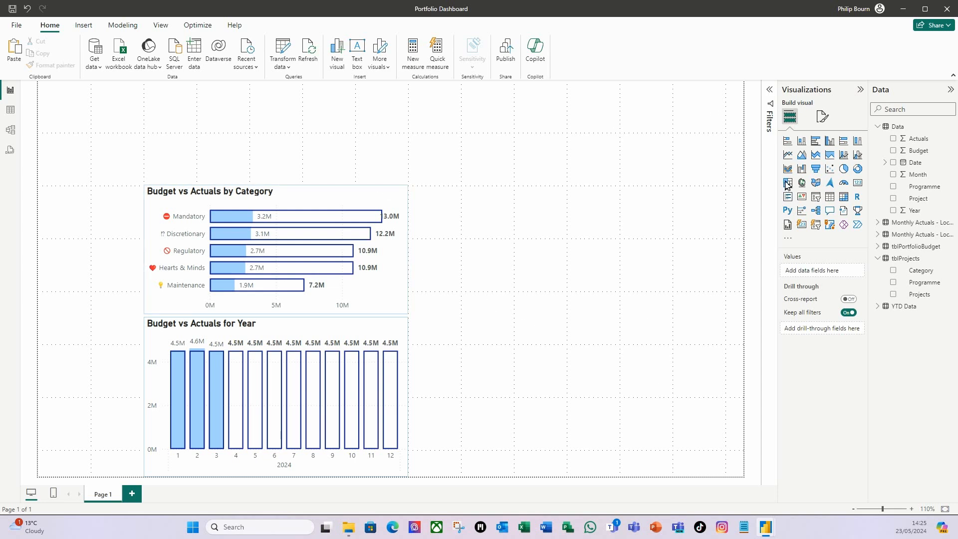
Step: Insert an empty matrix visual beside the two charts and enlarge it to reach the page's right and bottom edges
{"action": "left_click", "coordinate": [844, 197]}
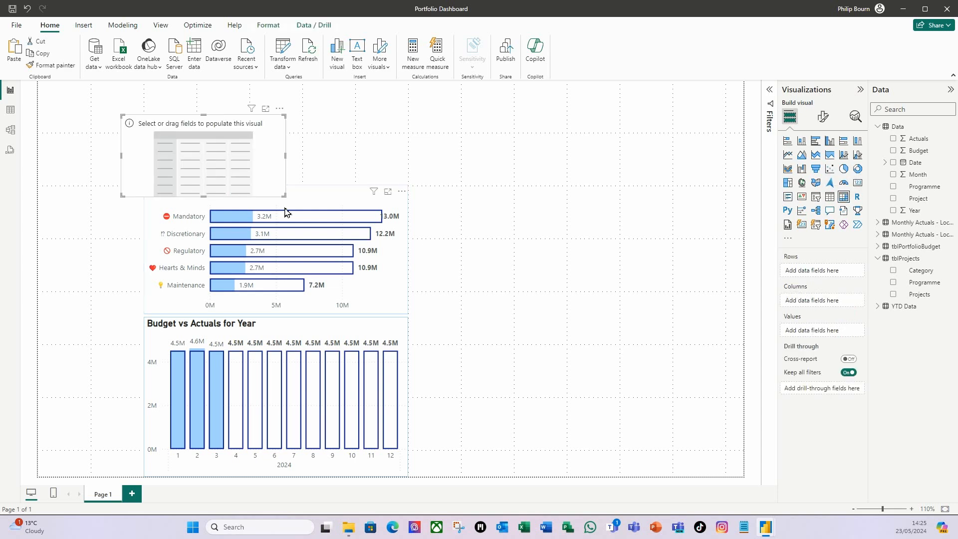
{"action": "left_click_drag", "start_coordinate": [271, 160], "coordinate": [563, 231]}
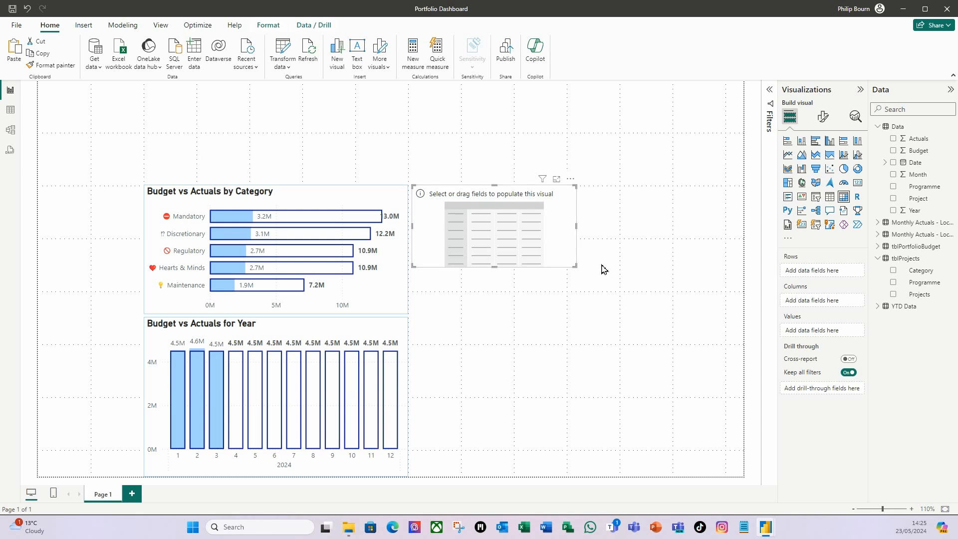
{"action": "left_click_drag", "start_coordinate": [573, 225], "coordinate": [743, 244]}
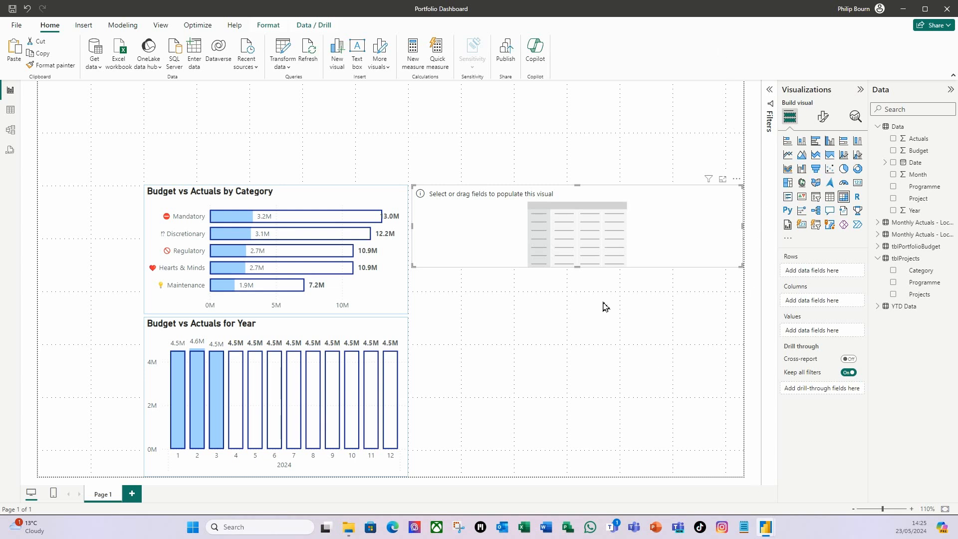
{"action": "left_click_drag", "start_coordinate": [577, 265], "coordinate": [588, 474]}
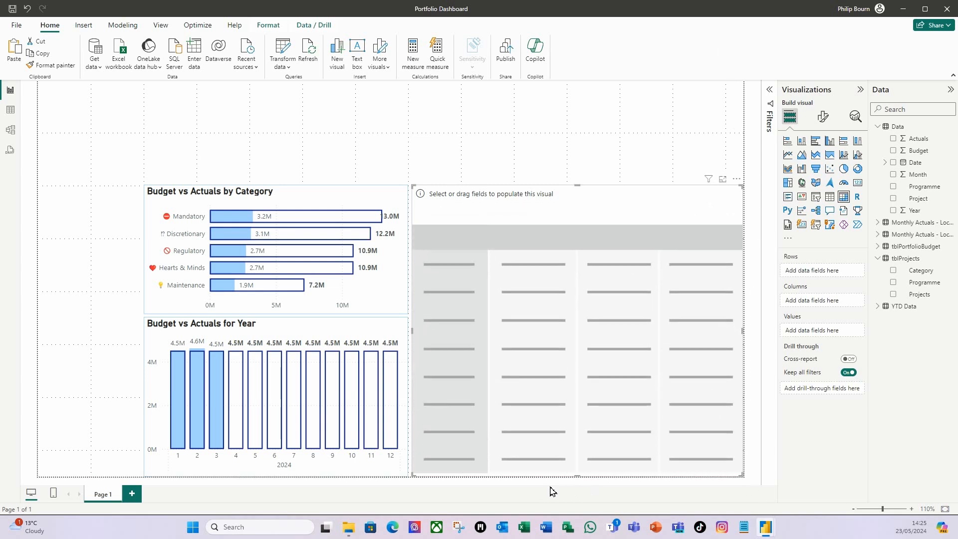
{"action": "left_click", "coordinate": [242, 133]}
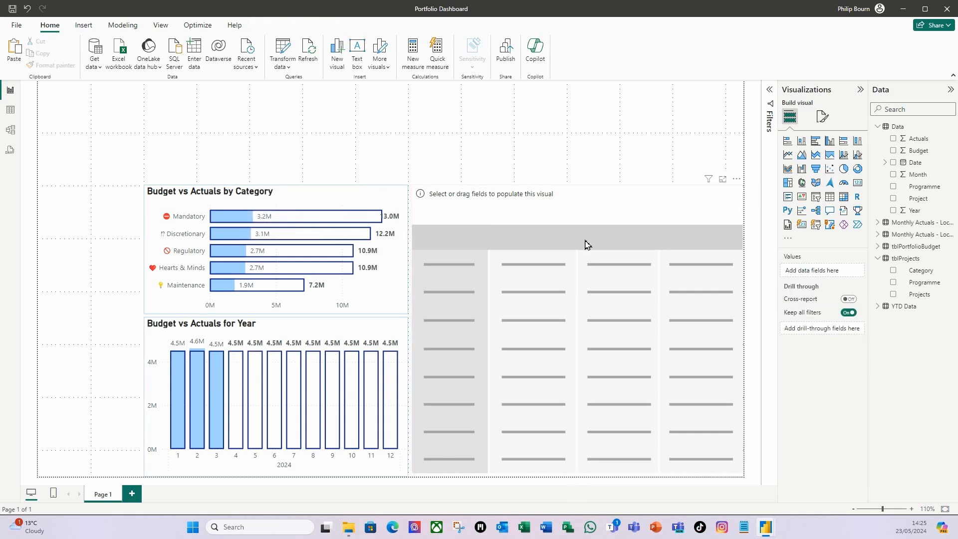
Step: Add the Category and Programme fields from tblProjects as the matrix's rows, with Programme nested under Category
{"action": "left_click", "coordinate": [606, 212]}
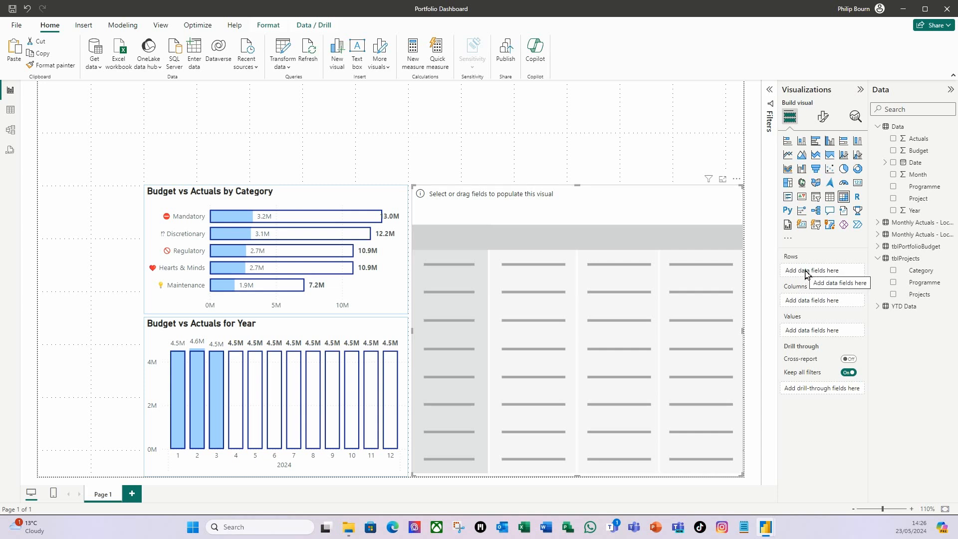
{"action": "left_click_drag", "start_coordinate": [920, 276], "coordinate": [823, 275]}
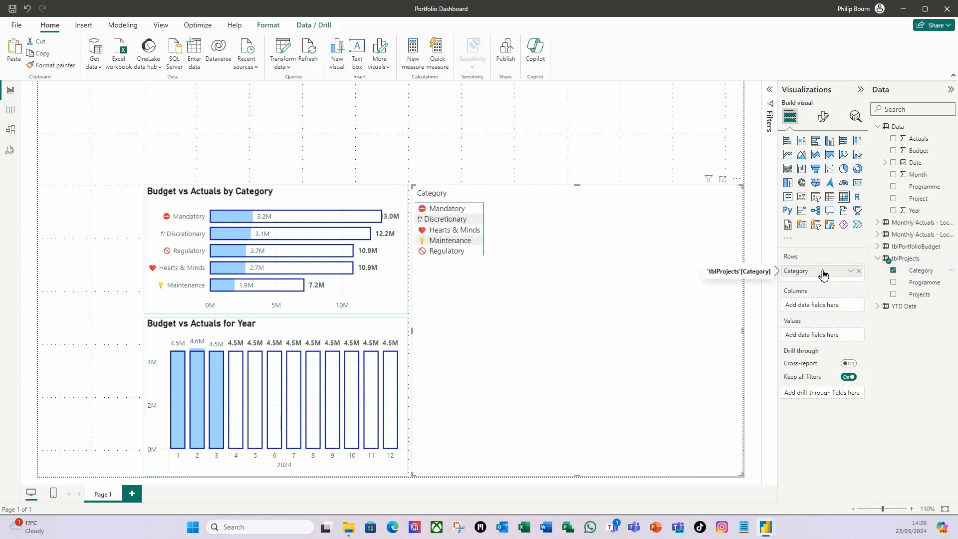
{"action": "left_click_drag", "start_coordinate": [926, 283], "coordinate": [841, 283]}
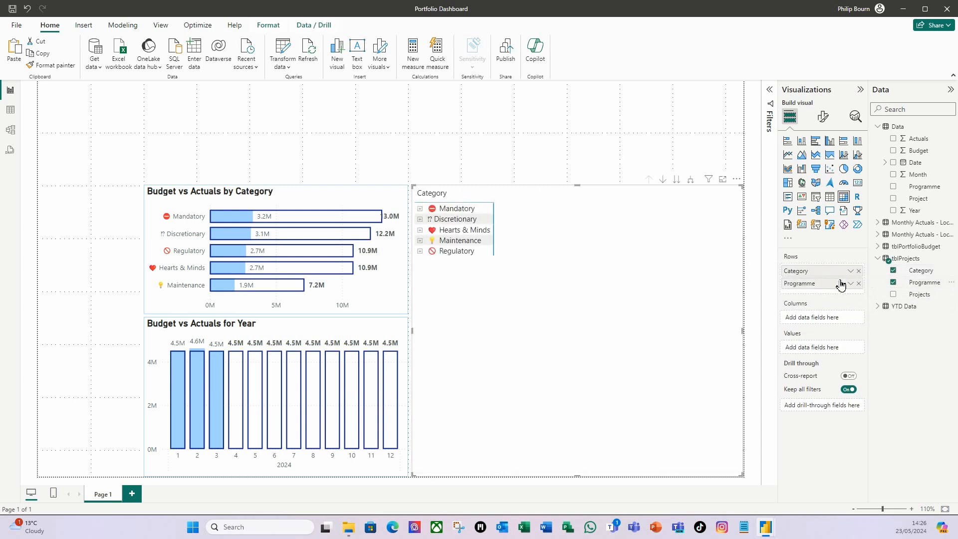
Step: Expand the Mandatory, Discretionary, Hearts & Minds, Maintenance and Regulatory rows of the matrix to show their programmes
{"action": "left_click", "coordinate": [420, 209]}
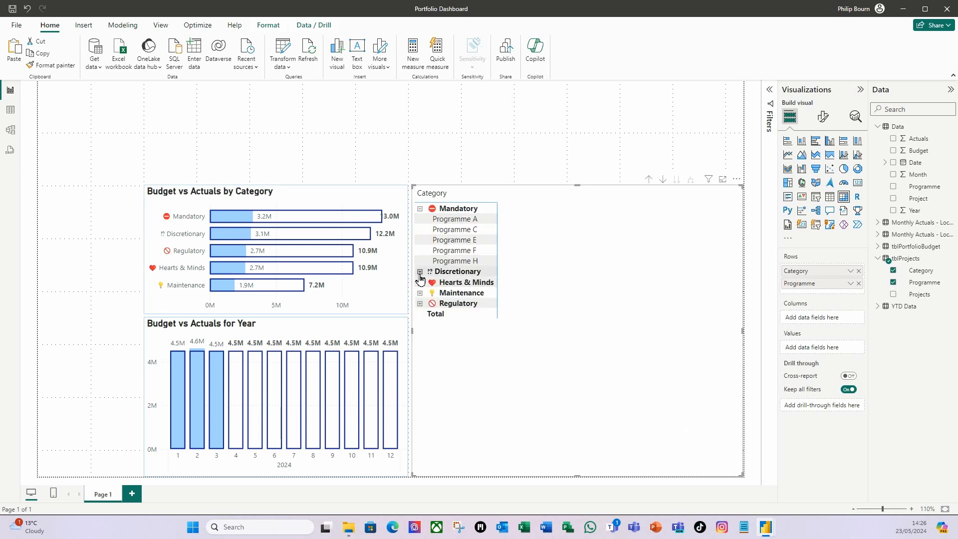
{"action": "left_click", "coordinate": [420, 273]}
{"action": "left_click", "coordinate": [420, 335]}
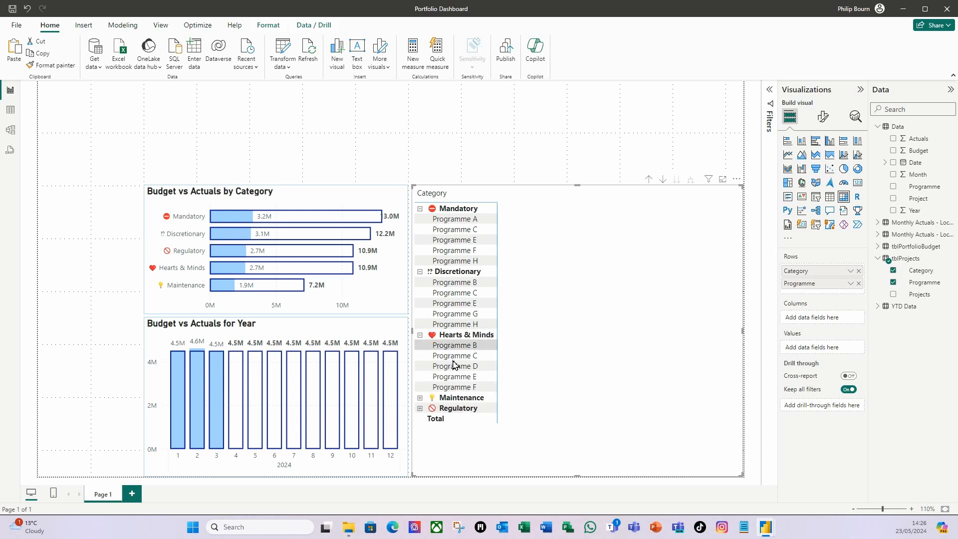
{"action": "left_click", "coordinate": [420, 398]}
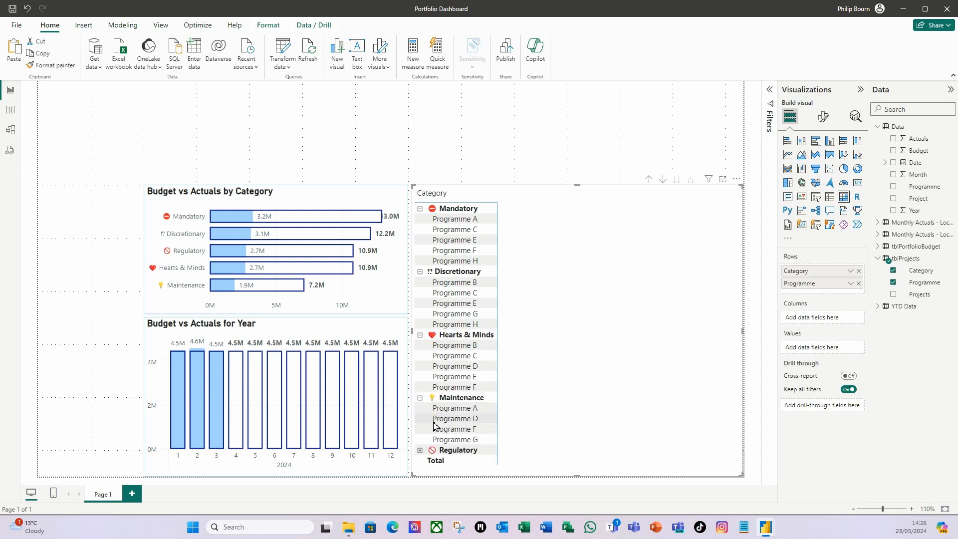
{"action": "left_click", "coordinate": [420, 450]}
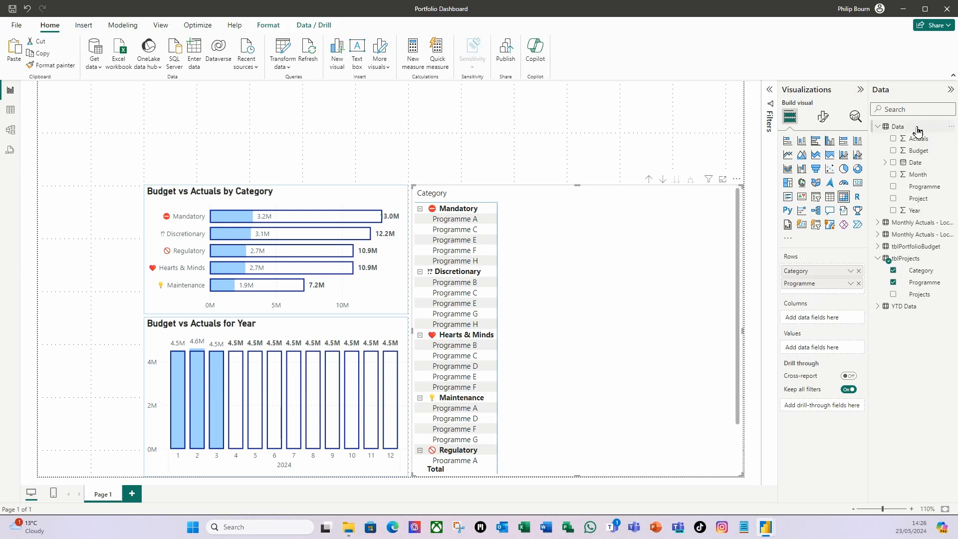
Step: Add the Actuals field from the Data table to the matrix values and rename it Actuals for this visual
{"action": "left_click_drag", "start_coordinate": [924, 142], "coordinate": [829, 352]}
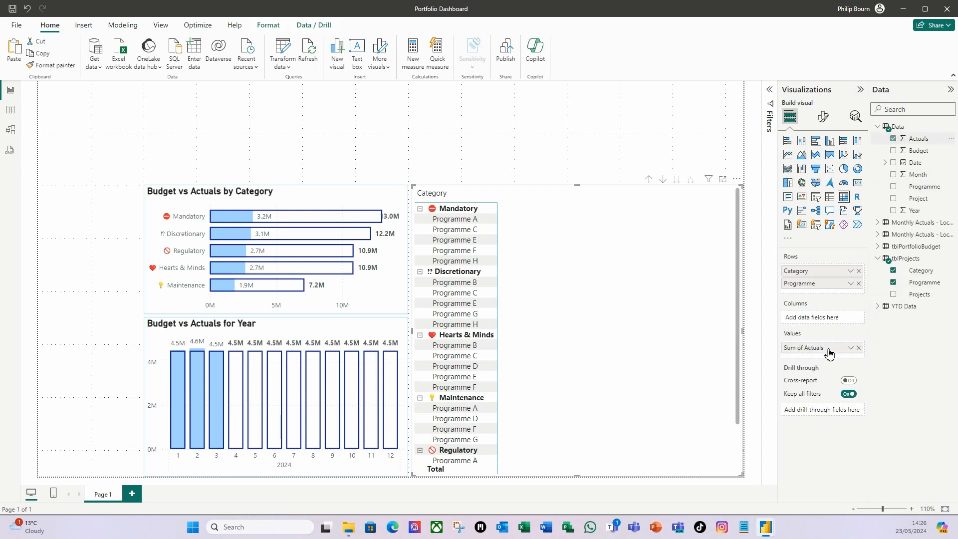
{"action": "right_click", "coordinate": [804, 353]}
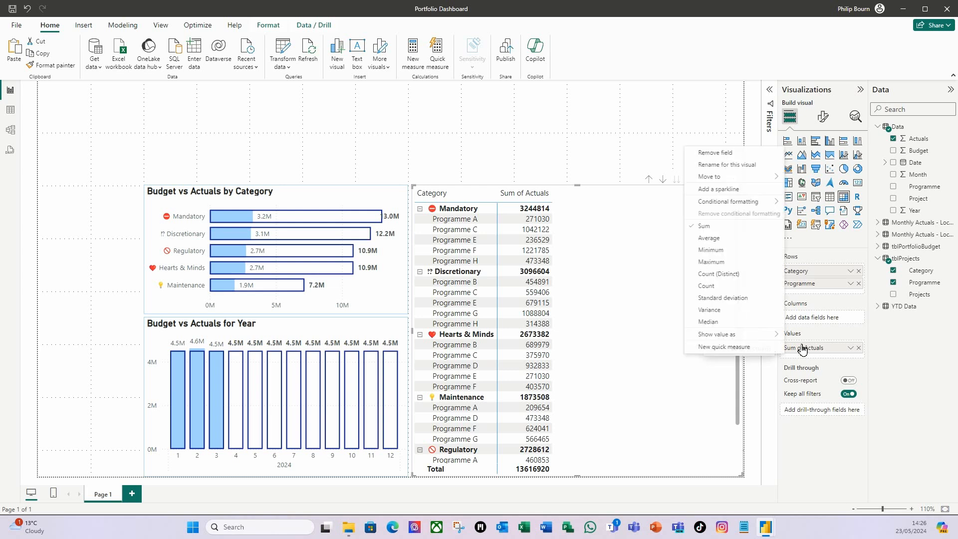
{"action": "left_click", "coordinate": [718, 165]}
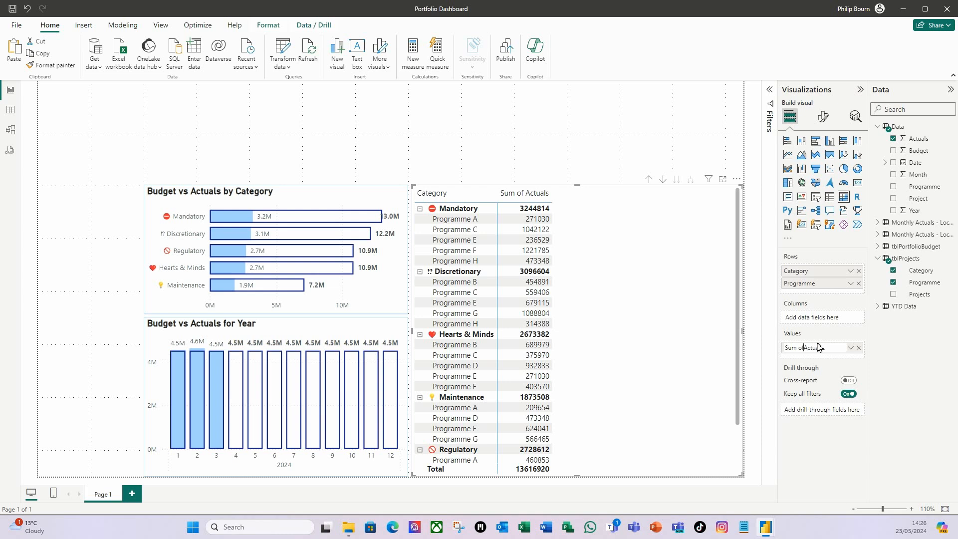
{"action": "key", "text": "BackSpace"}
{"action": "key", "text": "BackSpace"}
{"action": "key", "text": "BackSpace"}
{"action": "key", "text": "BackSpace"}
{"action": "key", "text": "Return"}
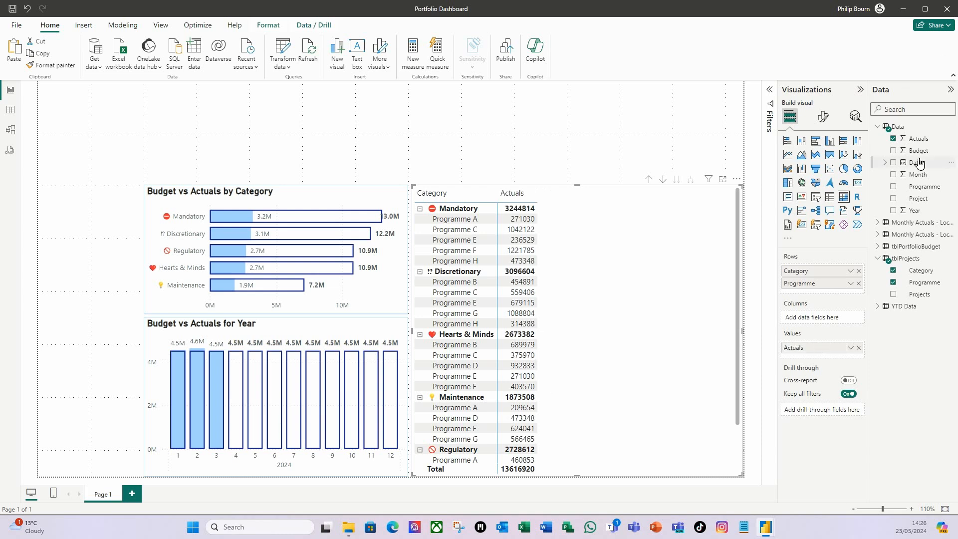
Step: Add the Budget field from the Data table to the matrix values and rename it Budget for this visual
{"action": "left_click_drag", "start_coordinate": [921, 157], "coordinate": [827, 363]}
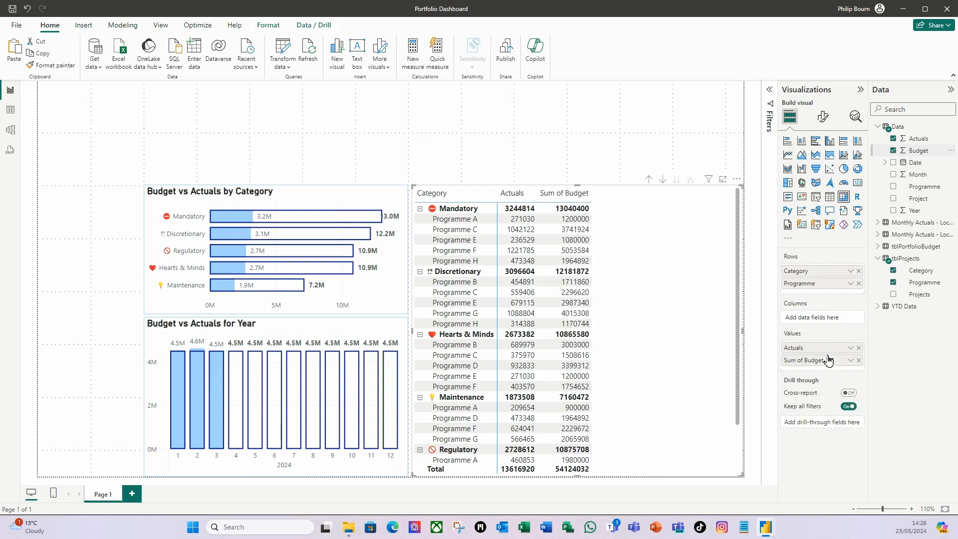
{"action": "right_click", "coordinate": [812, 365]}
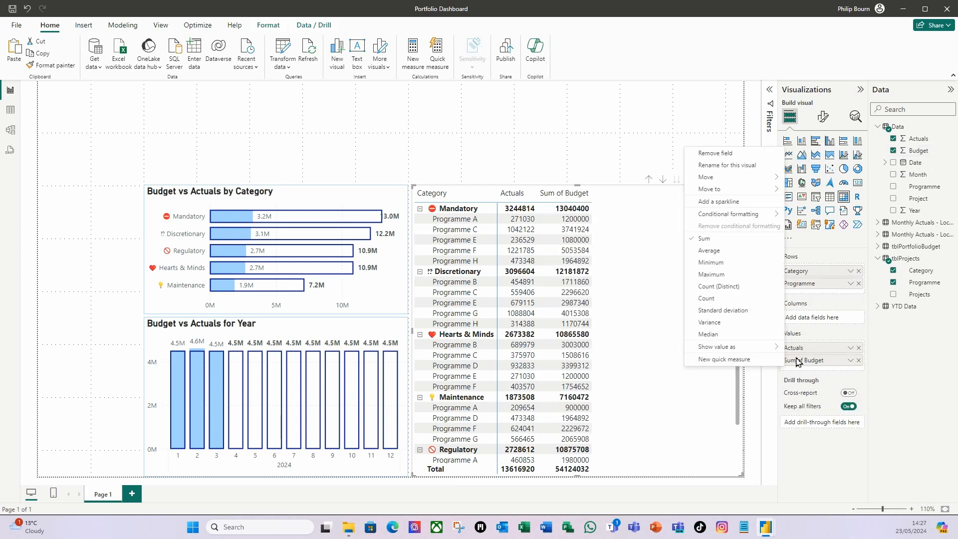
{"action": "left_click", "coordinate": [712, 165]}
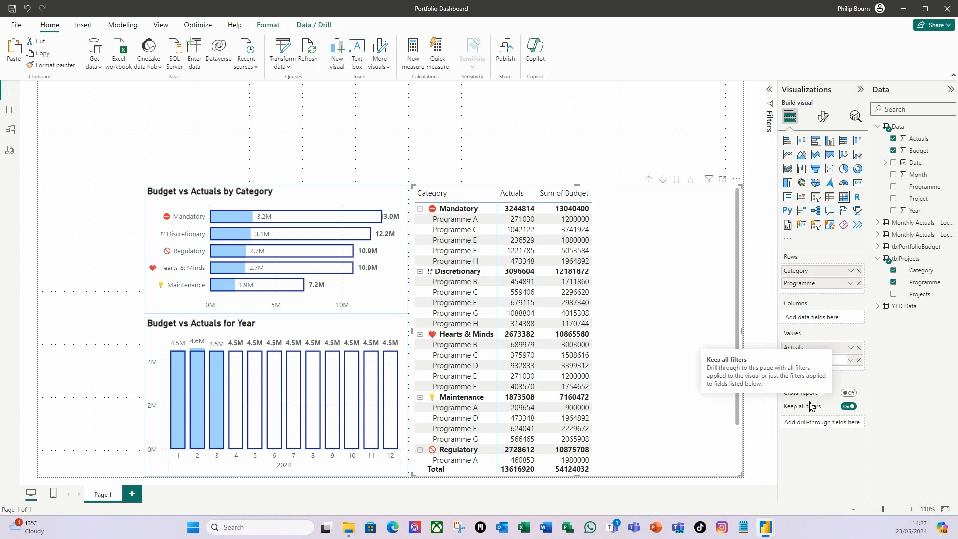
{"action": "type", "text": "Budget"}
{"action": "key", "text": "Return"}
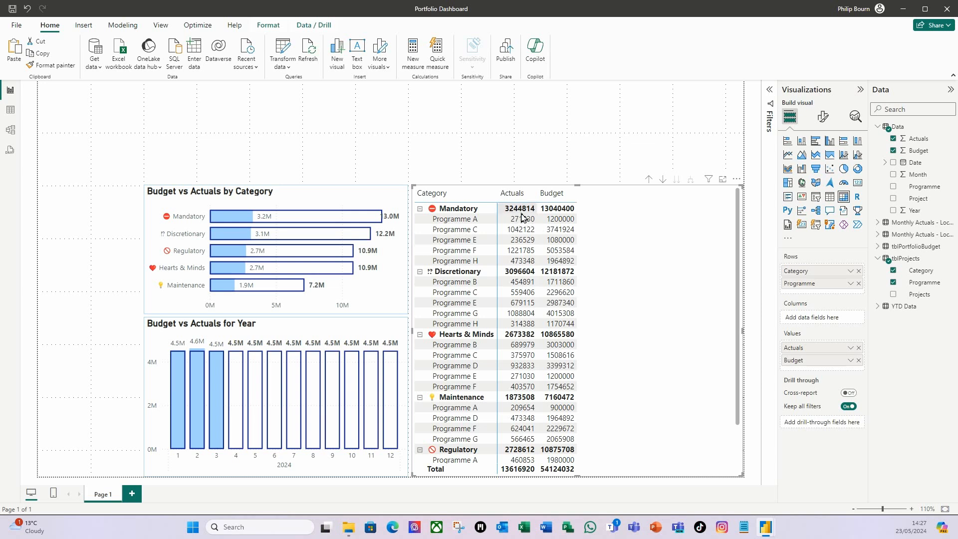
Step: Format the Data table's Actuals column as £ English (United Kingdom) currency with 1 decimal place
{"action": "left_click", "coordinate": [922, 140]}
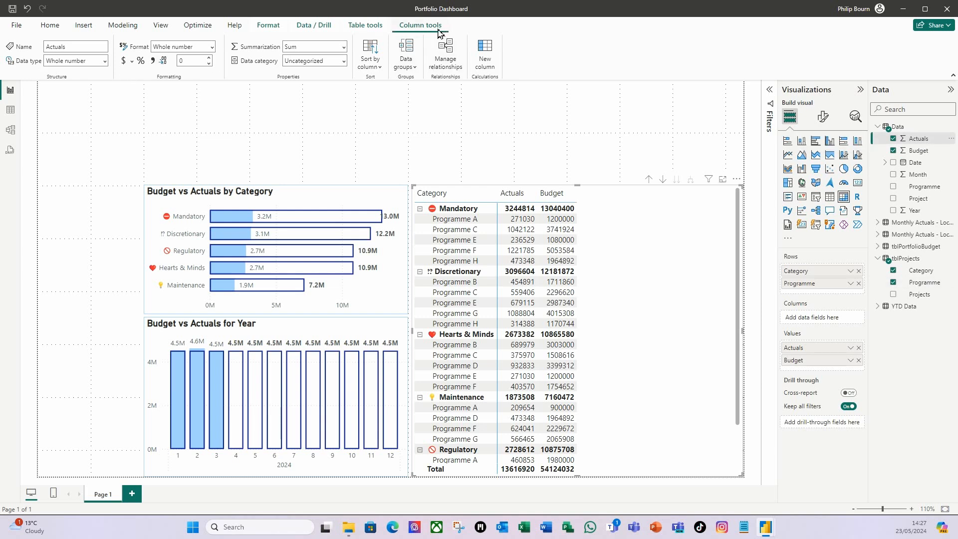
{"action": "left_click", "coordinate": [131, 62]}
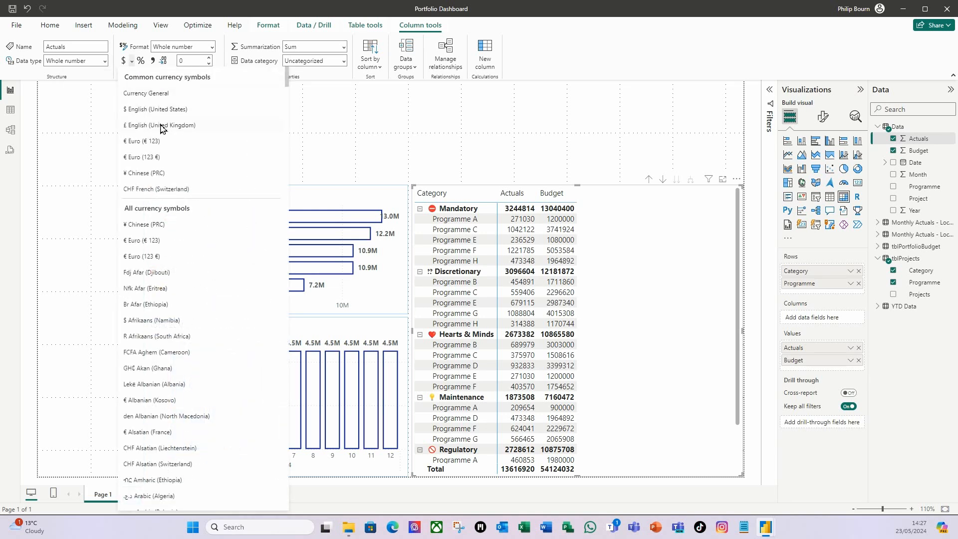
{"action": "left_click", "coordinate": [161, 126]}
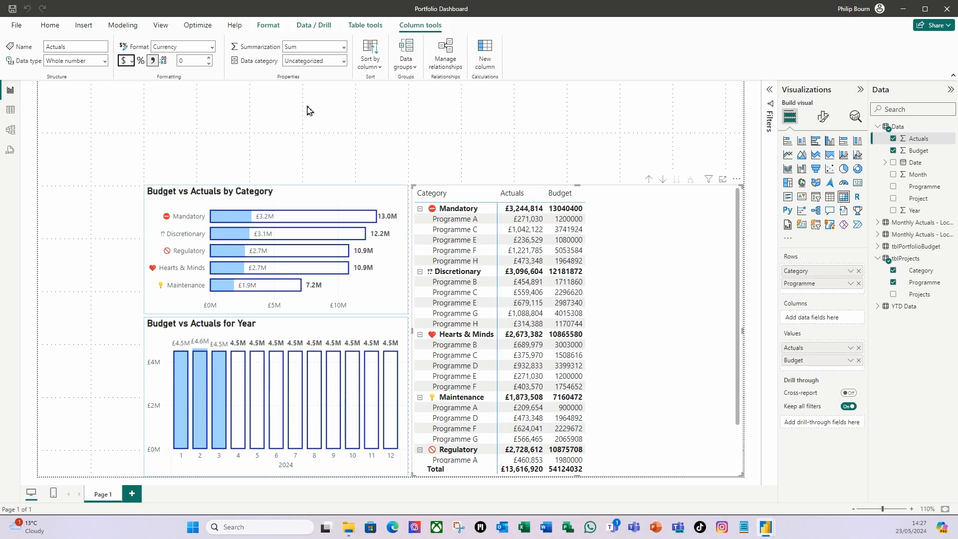
{"action": "left_click", "coordinate": [209, 59]}
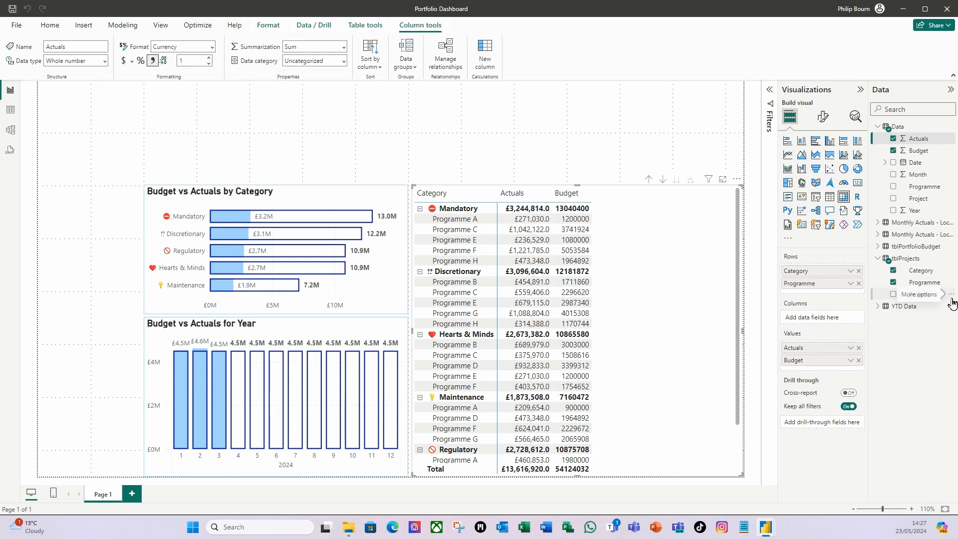
Step: Format the Data table's Budget column as £ English (United Kingdom) currency with 1 decimal place
{"action": "left_click", "coordinate": [924, 157]}
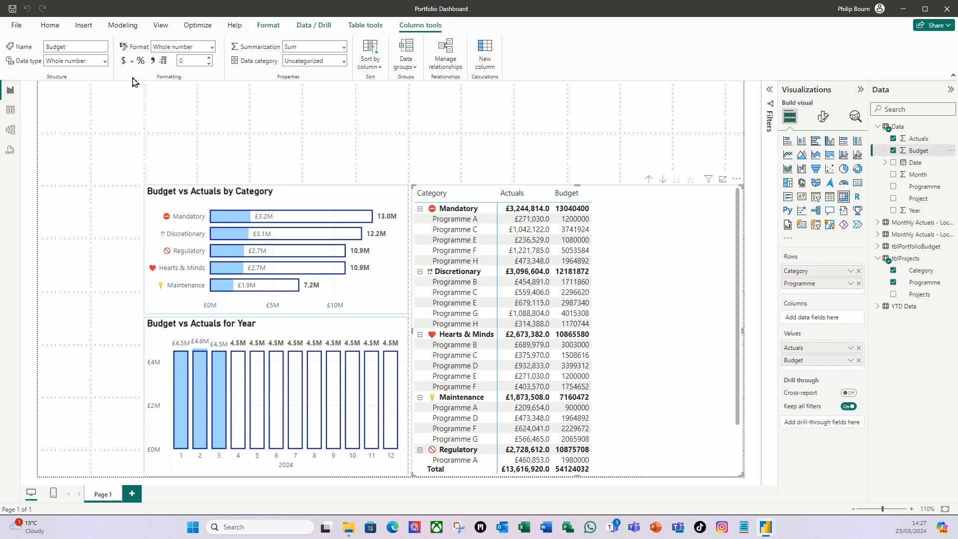
{"action": "left_click", "coordinate": [132, 63]}
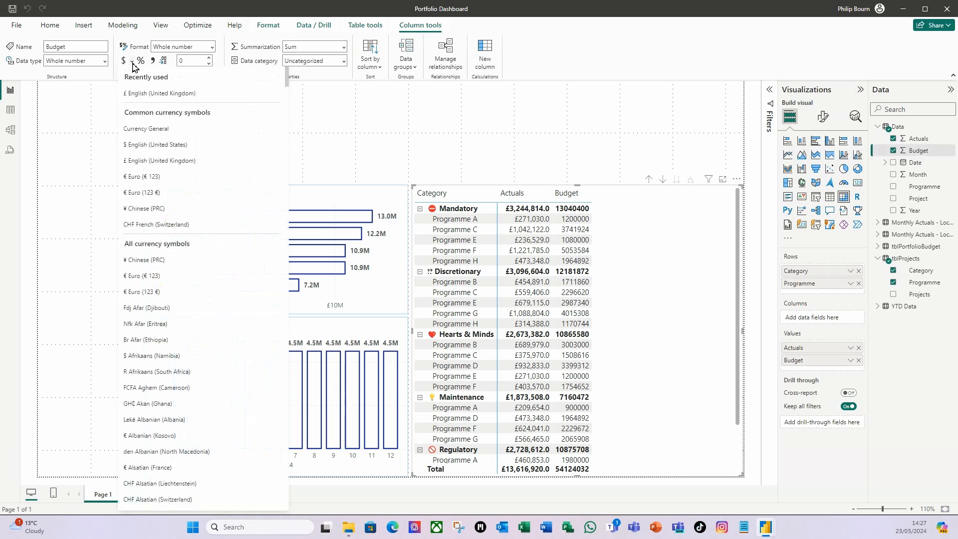
{"action": "left_click", "coordinate": [150, 94]}
{"action": "left_click", "coordinate": [210, 59]}
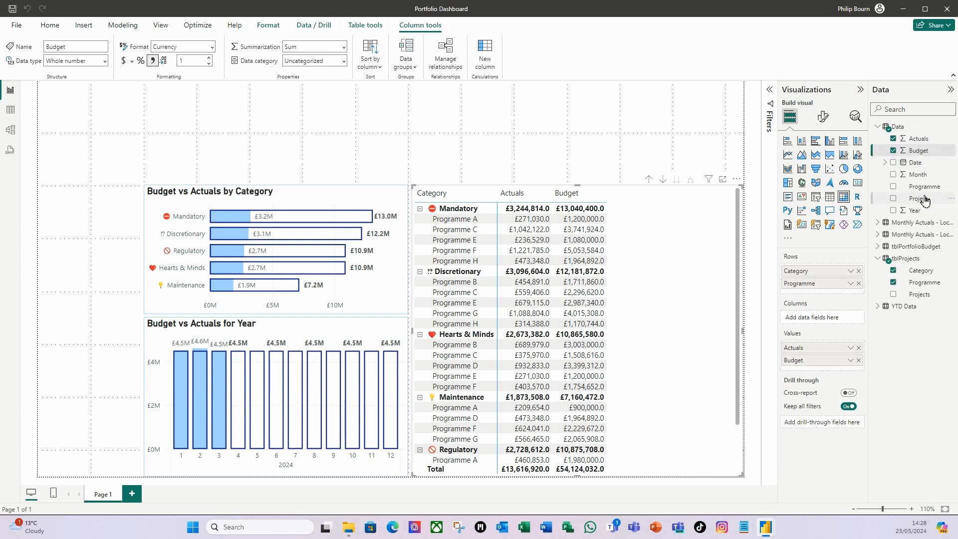
Step: Create a calculated column in the Data table with the formula Variance = Data[Budget]-Data[Actuals]
{"action": "left_click", "coordinate": [54, 29]}
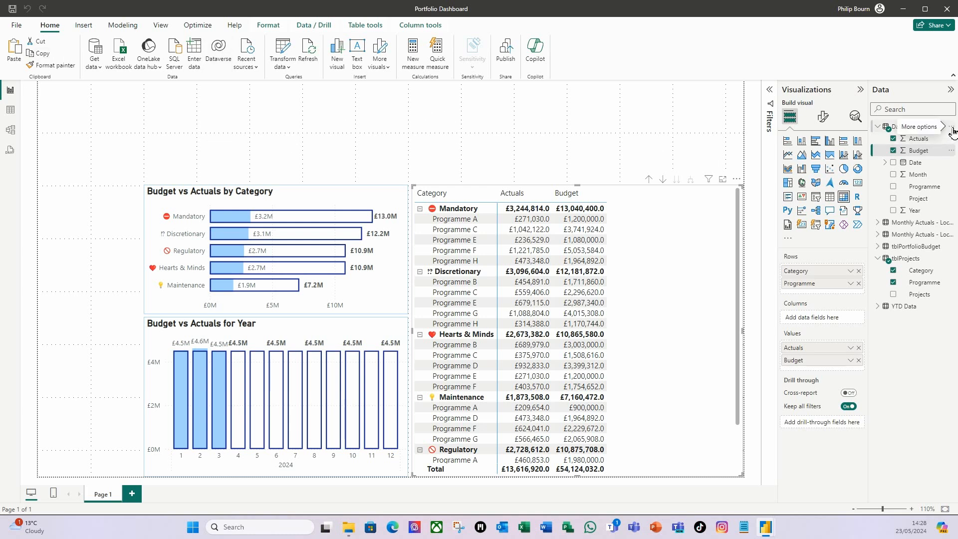
{"action": "left_click", "coordinate": [420, 26]}
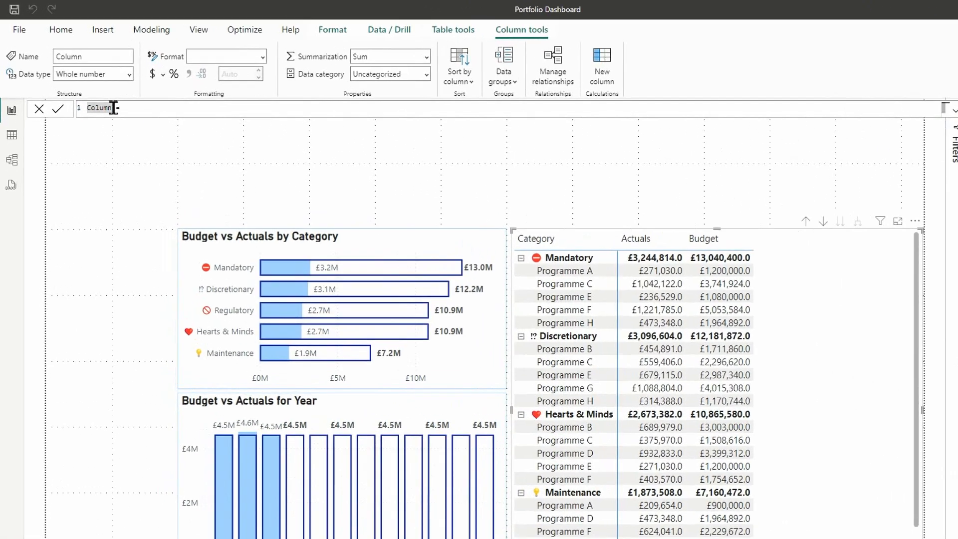
{"action": "left_click_drag", "start_coordinate": [118, 112], "coordinate": [89, 112]}
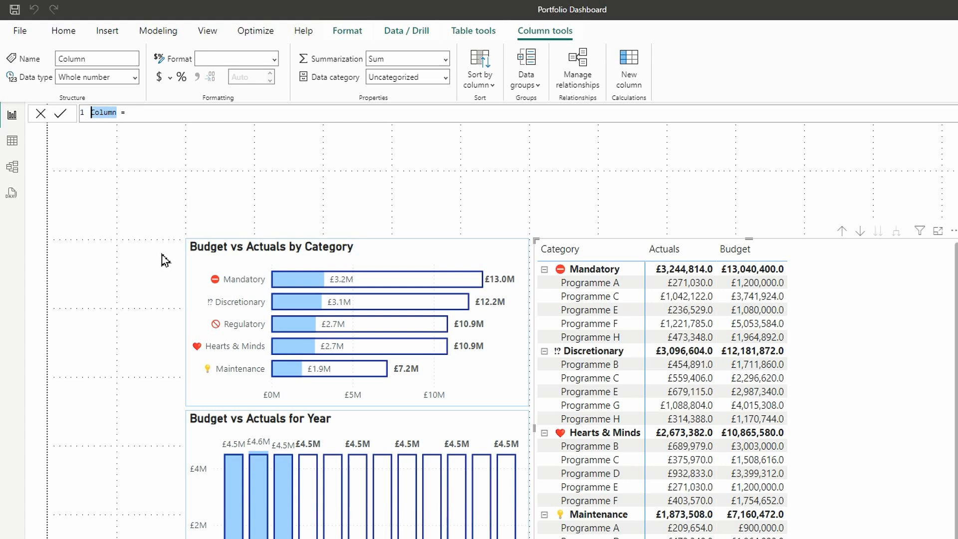
{"action": "type", "text": "Variance"}
{"action": "left_click", "coordinate": [158, 114]}
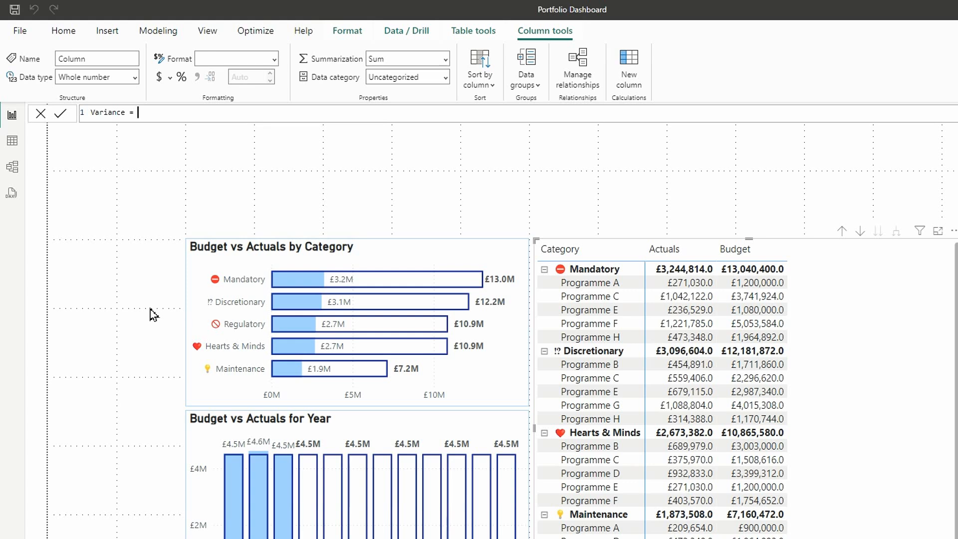
{"action": "type", "text": "da"}
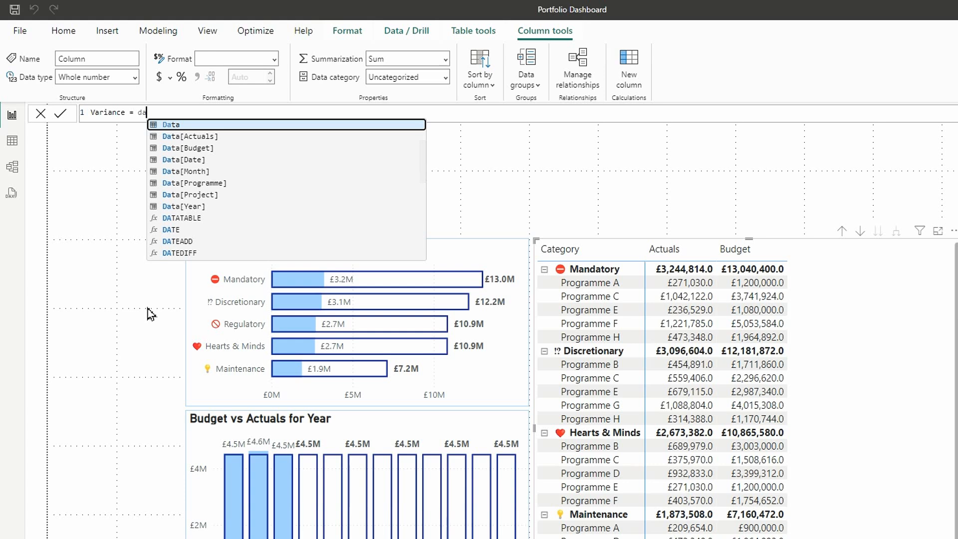
{"action": "left_click", "coordinate": [185, 149]}
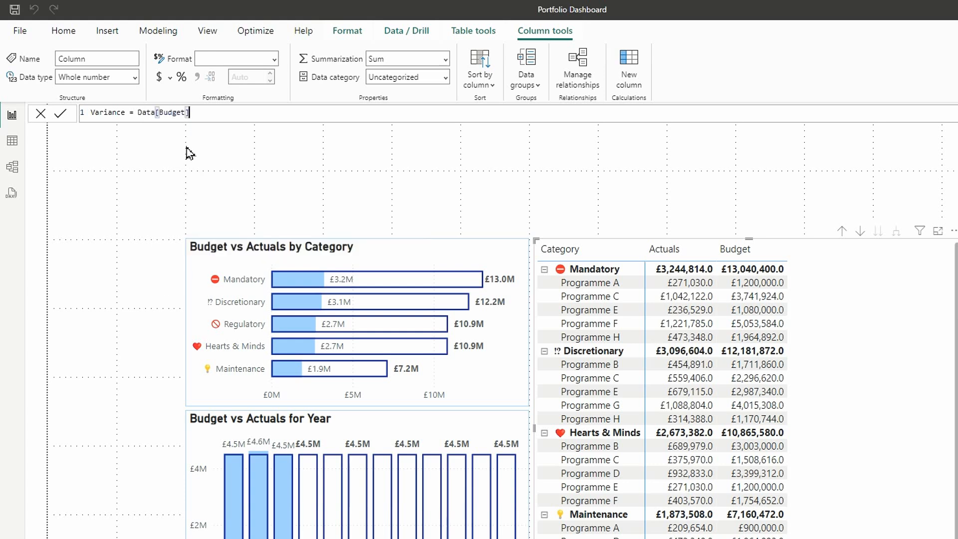
{"action": "type", "text": "-da"}
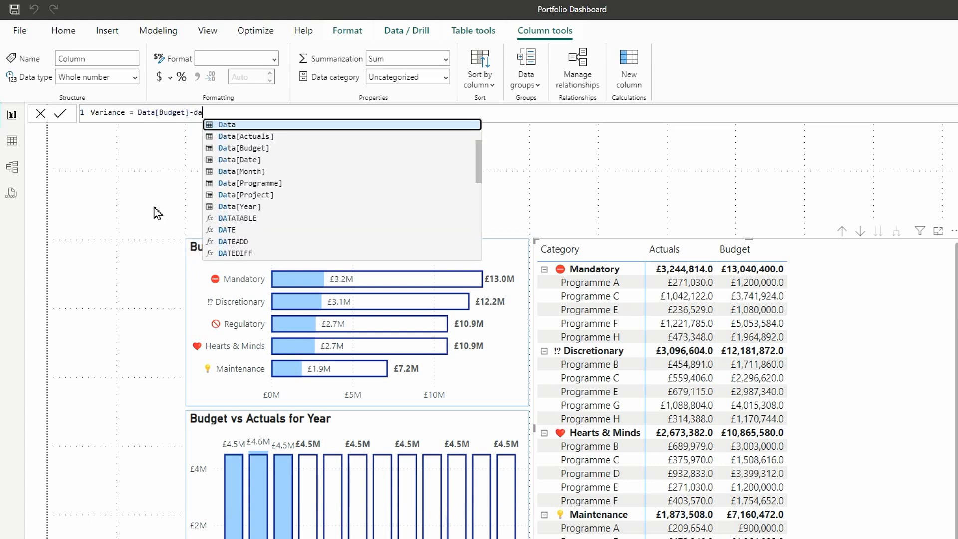
{"action": "left_click", "coordinate": [254, 136]}
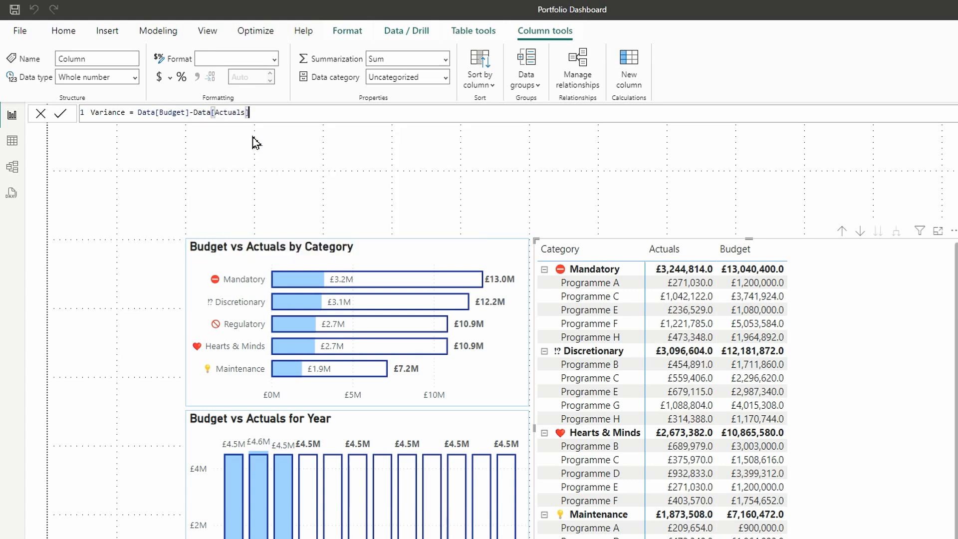
{"action": "key", "text": "Return"}
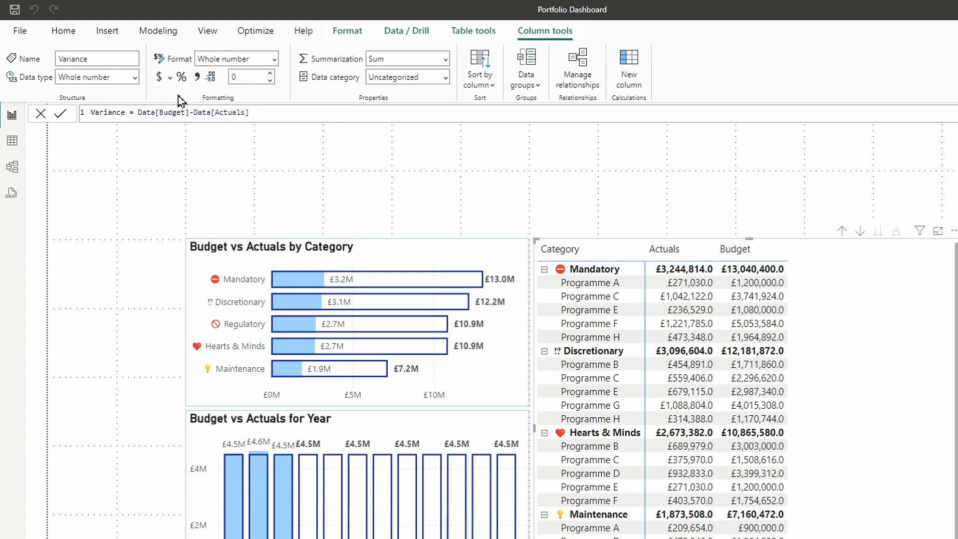
Step: Format the Variance column as £ English (United Kingdom) currency with 1 decimal place and add it to the matrix values below Budget
{"action": "left_click", "coordinate": [170, 79]}
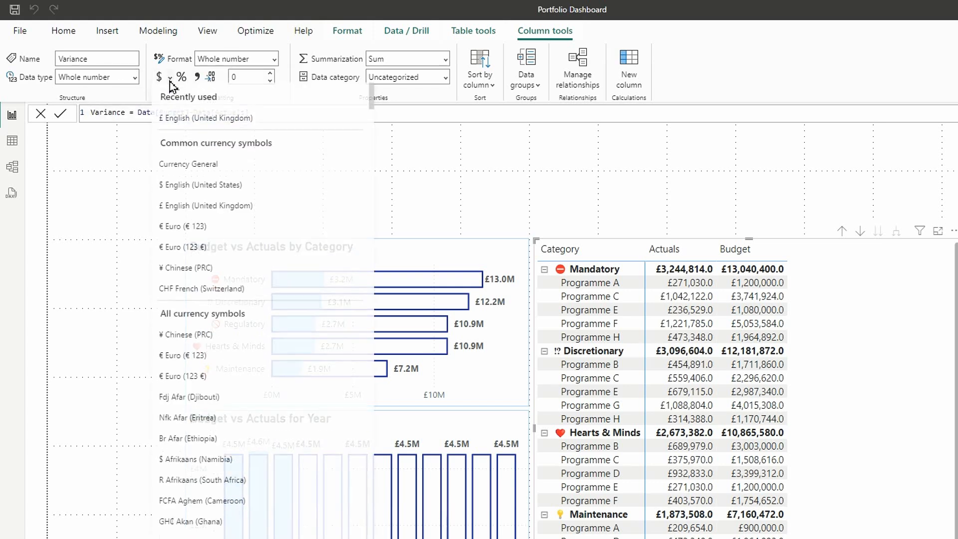
{"action": "left_click", "coordinate": [194, 122]}
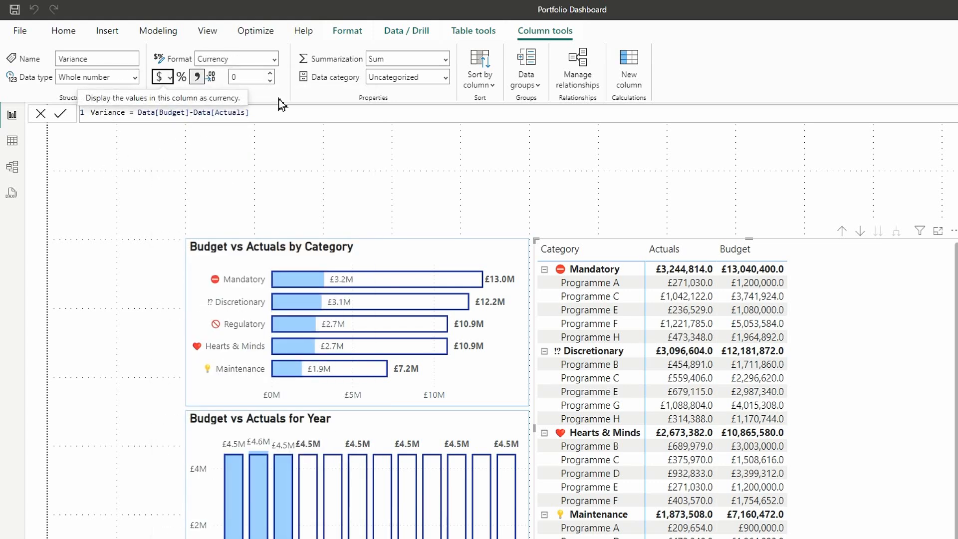
{"action": "left_click", "coordinate": [269, 74]}
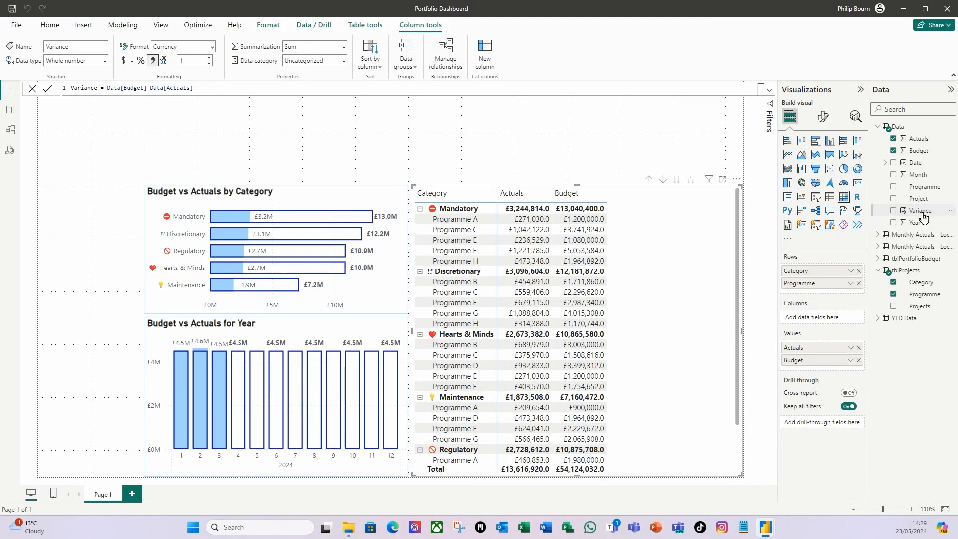
{"action": "left_click_drag", "start_coordinate": [922, 216], "coordinate": [823, 378]}
{"action": "left_click_drag", "start_coordinate": [823, 373], "coordinate": [822, 374]}
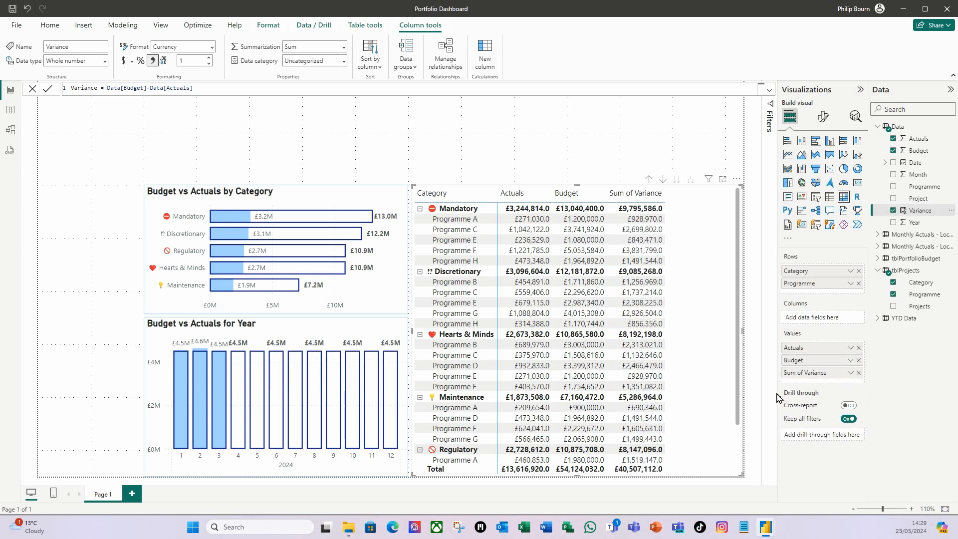
Step: Rename the matrix's Sum of Variance value field to Variance for this visual
{"action": "right_click", "coordinate": [808, 377]}
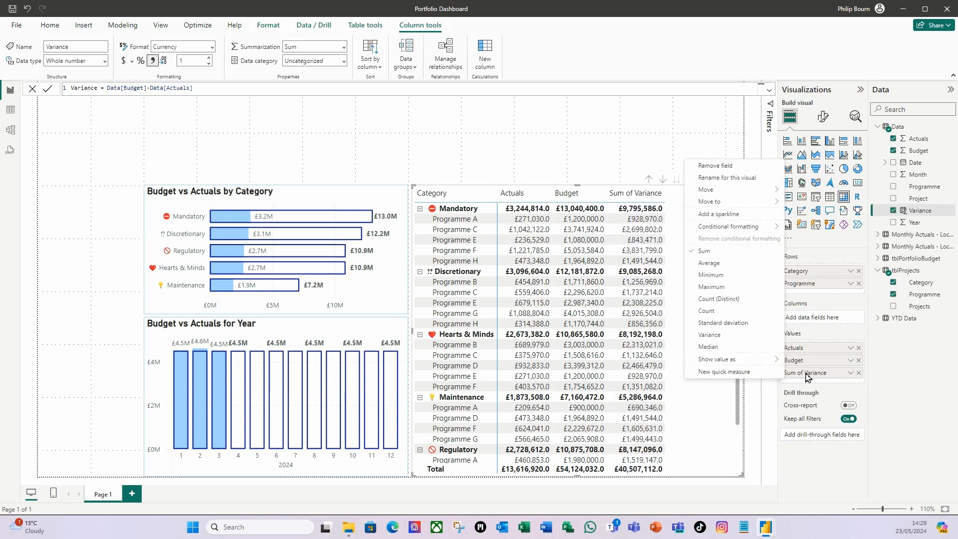
{"action": "left_click", "coordinate": [725, 178]}
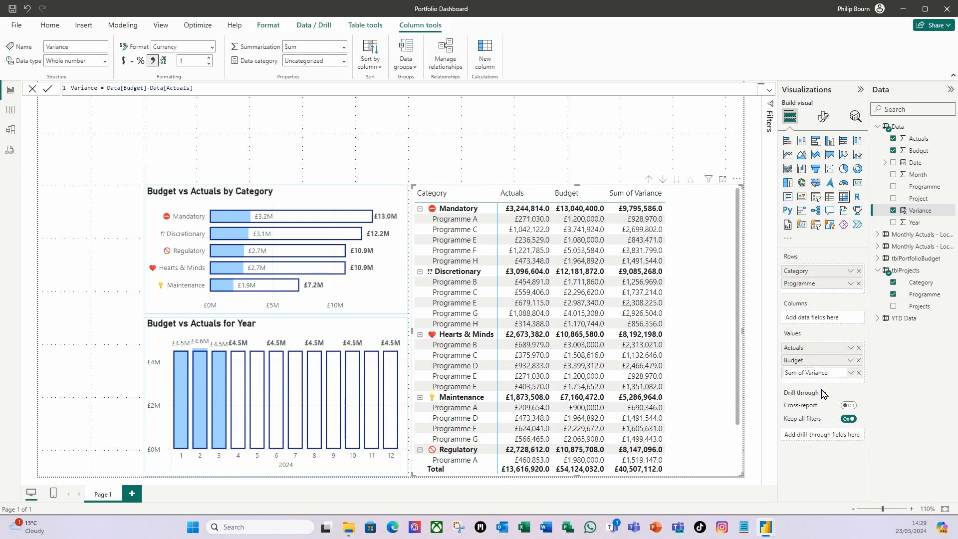
{"action": "key", "text": "BackSpace"}
{"action": "key", "text": "BackSpace"}
{"action": "key", "text": "BackSpace"}
{"action": "key", "text": "Return"}
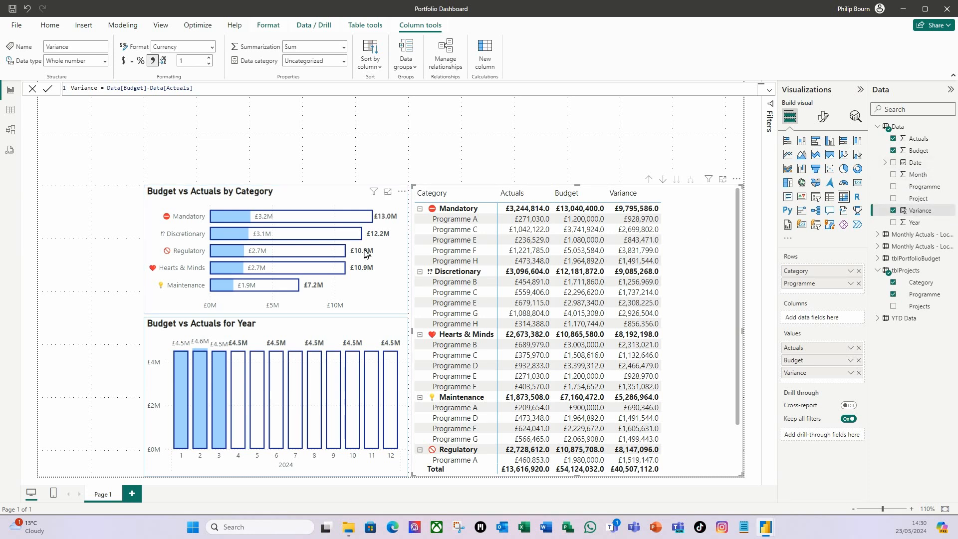
Step: Create a measure in the Data table with the formula Var % = ABS(SUM(Data[Variance]))/SUM(Data[Budget])
{"action": "left_click", "coordinate": [50, 27]}
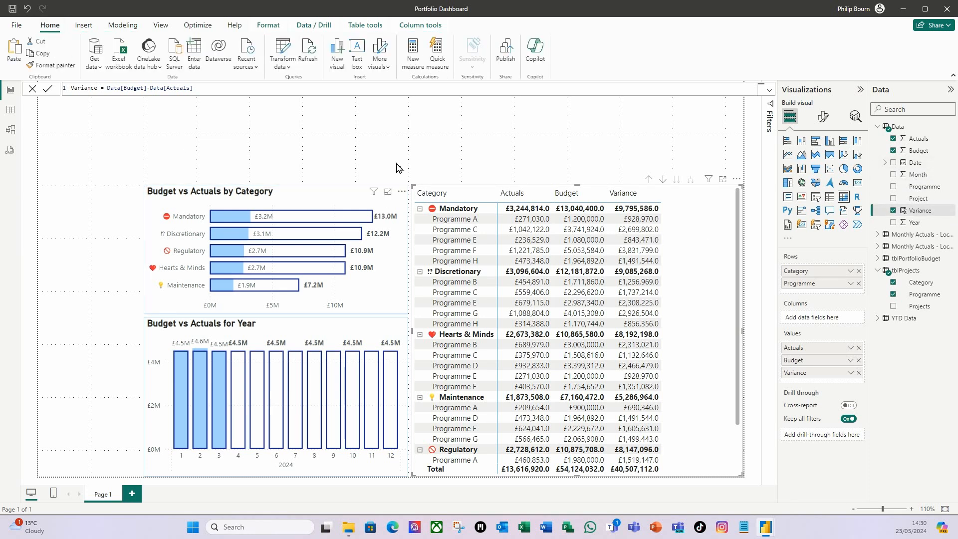
{"action": "left_click", "coordinate": [412, 56]}
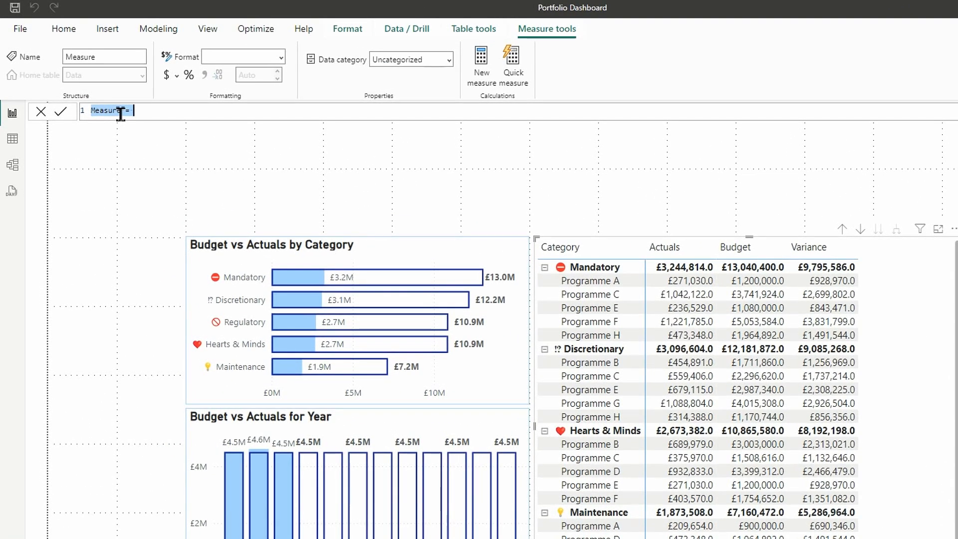
{"action": "left_click", "coordinate": [110, 102]}
{"action": "left_click_drag", "start_coordinate": [122, 112], "coordinate": [91, 111]}
{"action": "type", "text": "V"}
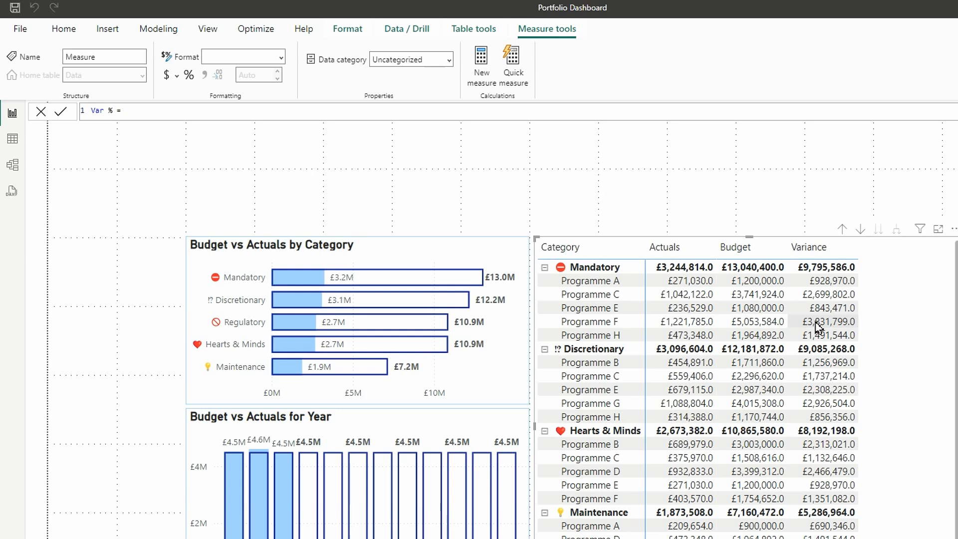
{"action": "type", "text": "ABS("}
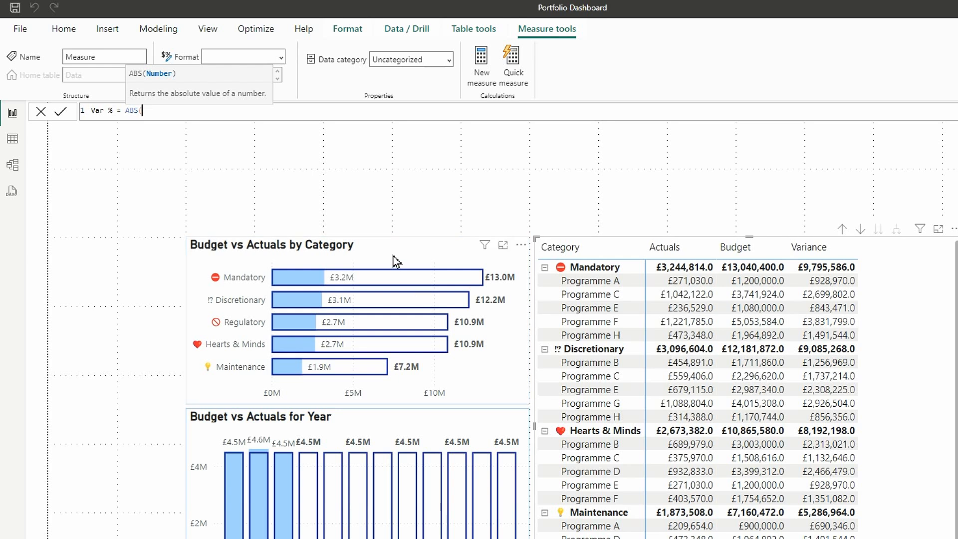
{"action": "type", "text": "sum"}
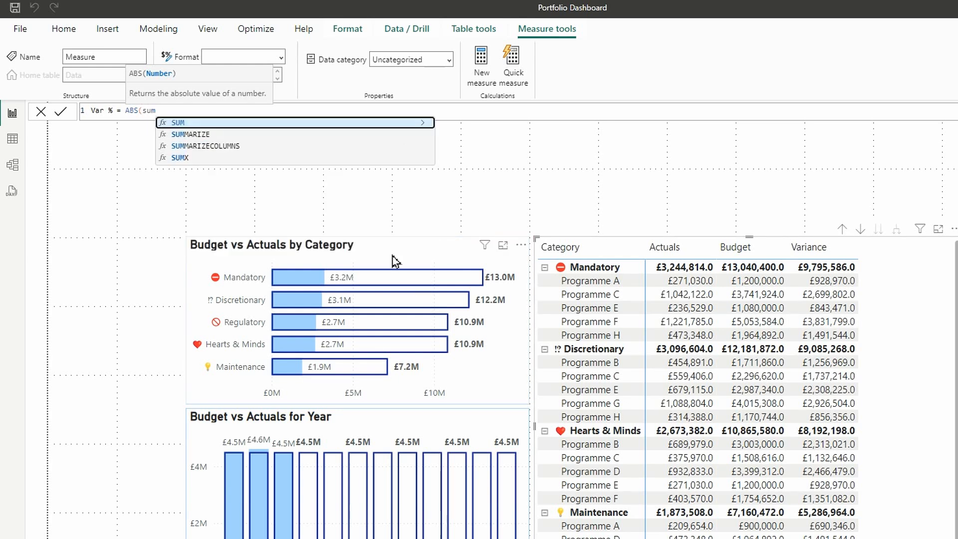
{"action": "key", "text": "Tab"}
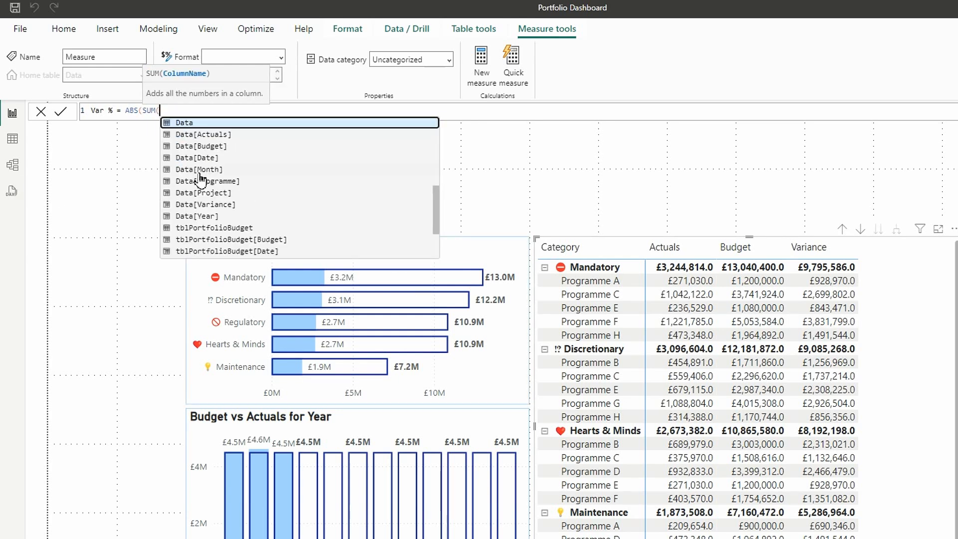
{"action": "left_click", "coordinate": [219, 204]}
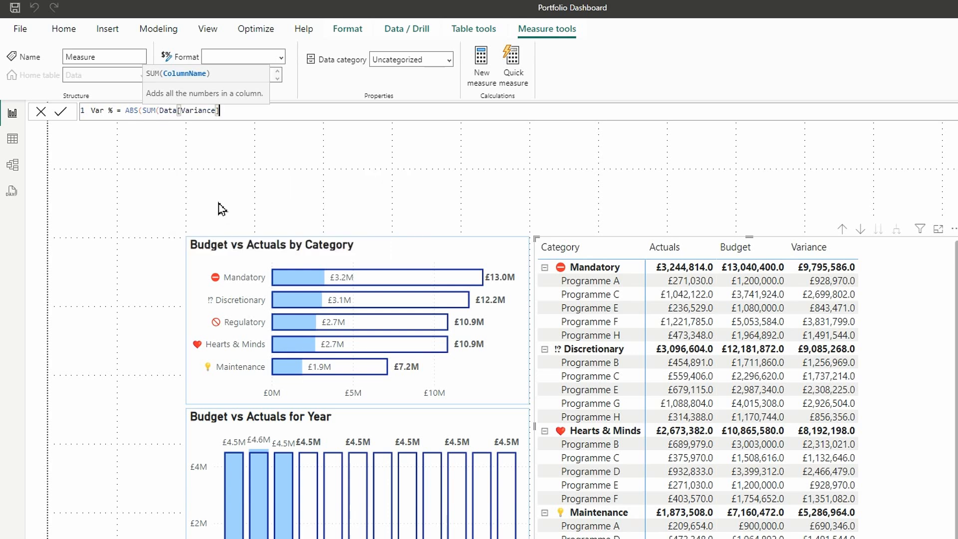
{"action": "type", "text": ")"}
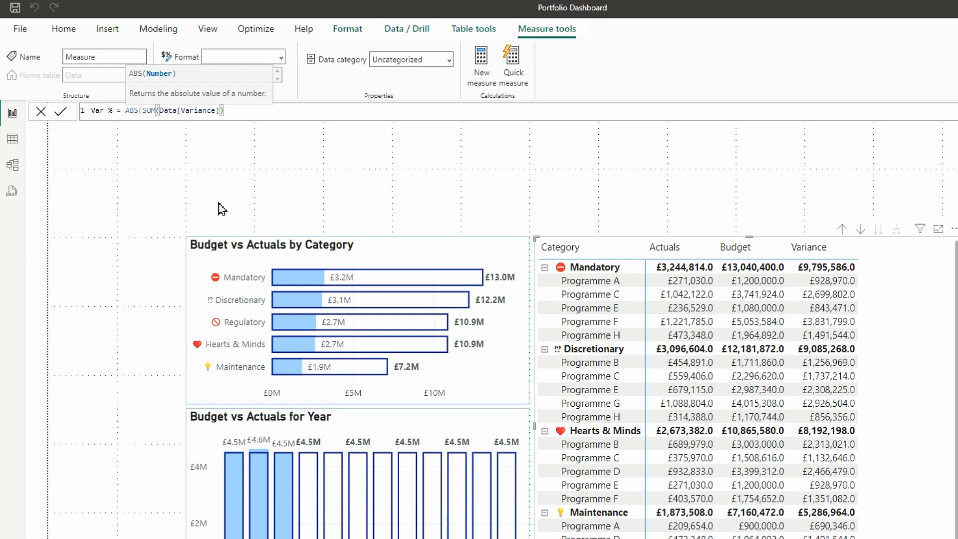
{"action": "type", "text": ")/"}
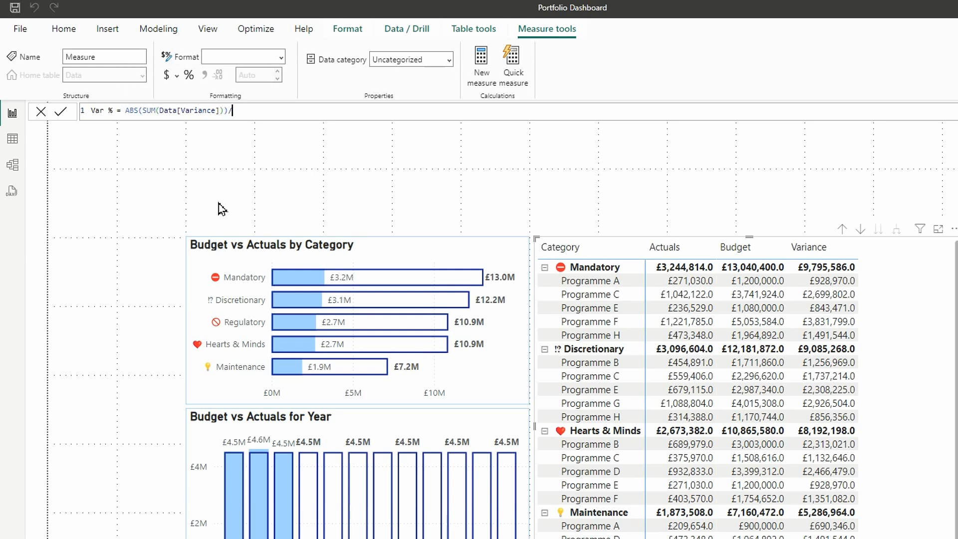
{"action": "type", "text": "SUM("}
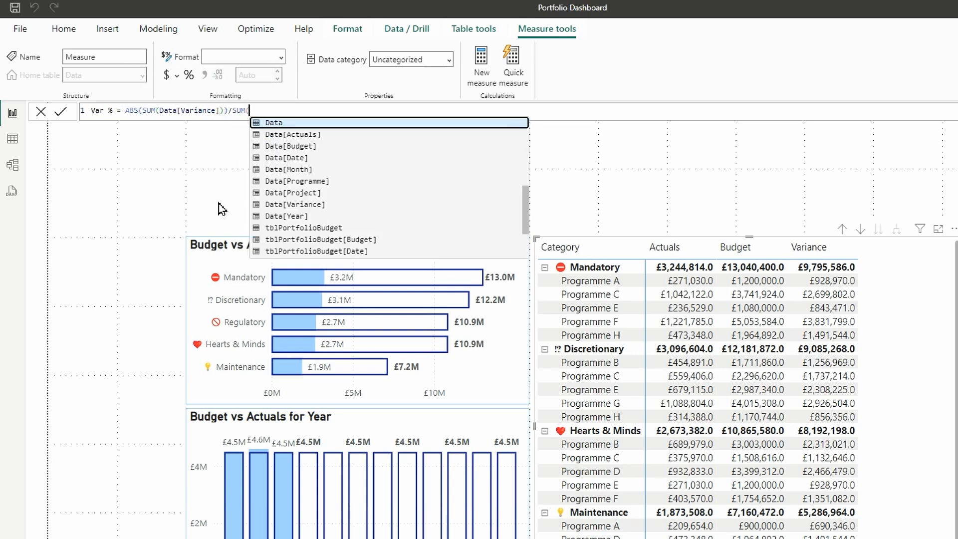
{"action": "left_click", "coordinate": [302, 146]}
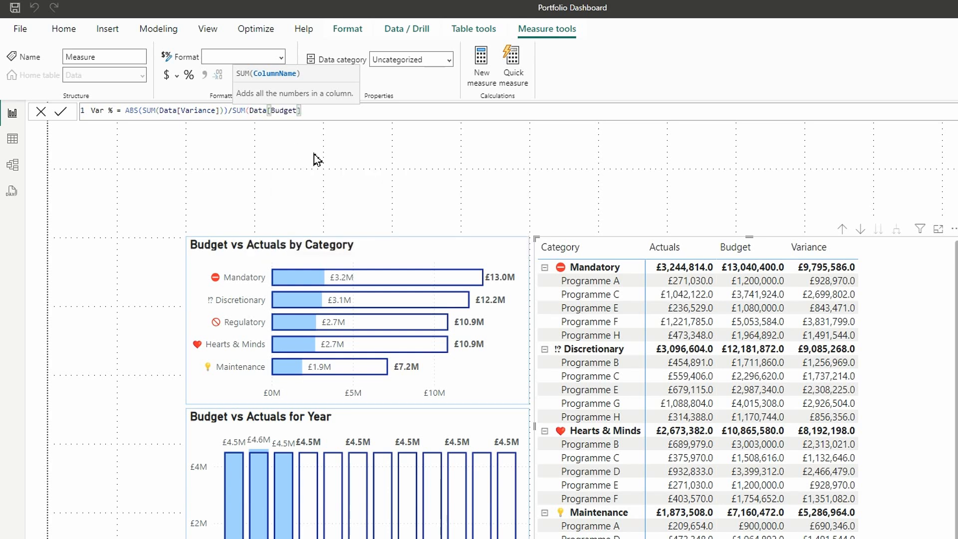
{"action": "type", "text": ")"}
{"action": "key", "text": "Return"}
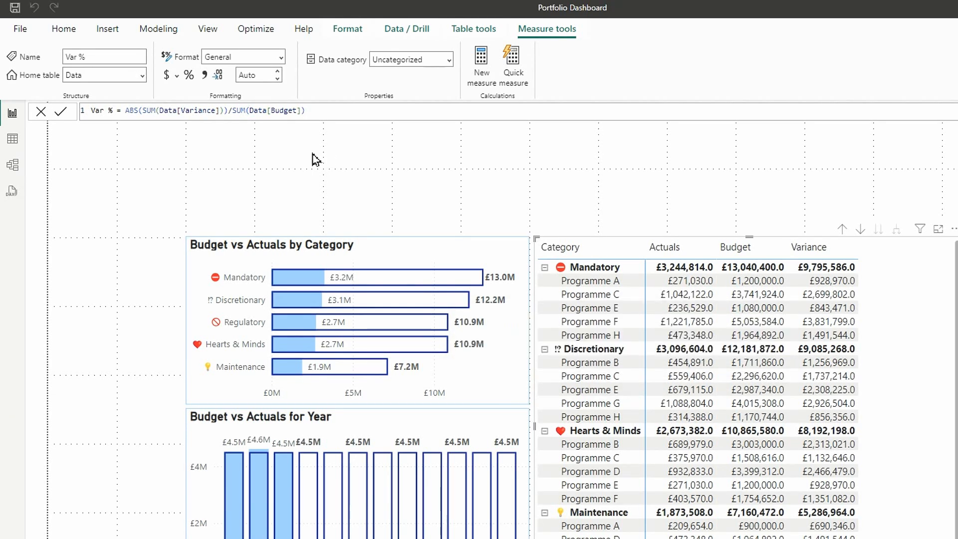
Step: Format the Var % measure as a percentage and add it to the matrix values below Variance
{"action": "left_click", "coordinate": [188, 75]}
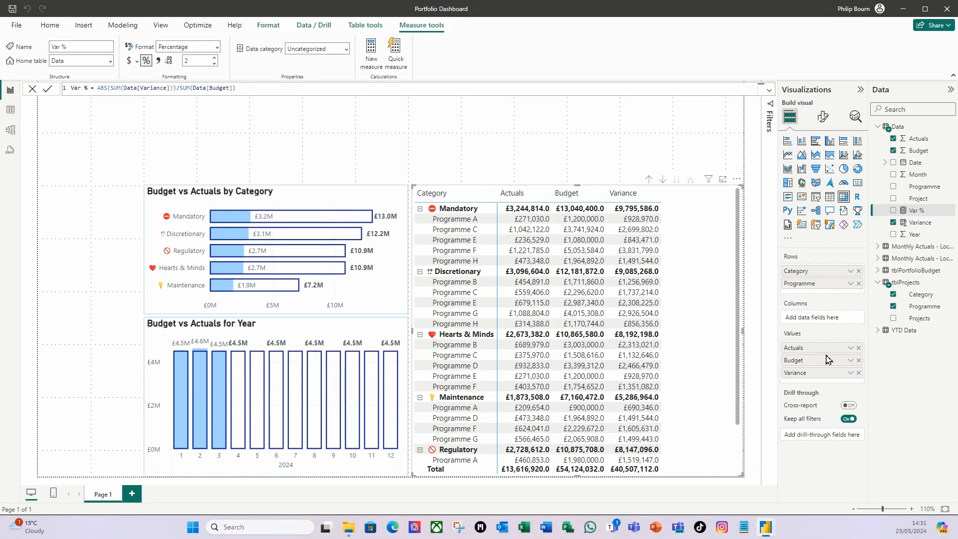
{"action": "left_click_drag", "start_coordinate": [916, 214], "coordinate": [824, 384]}
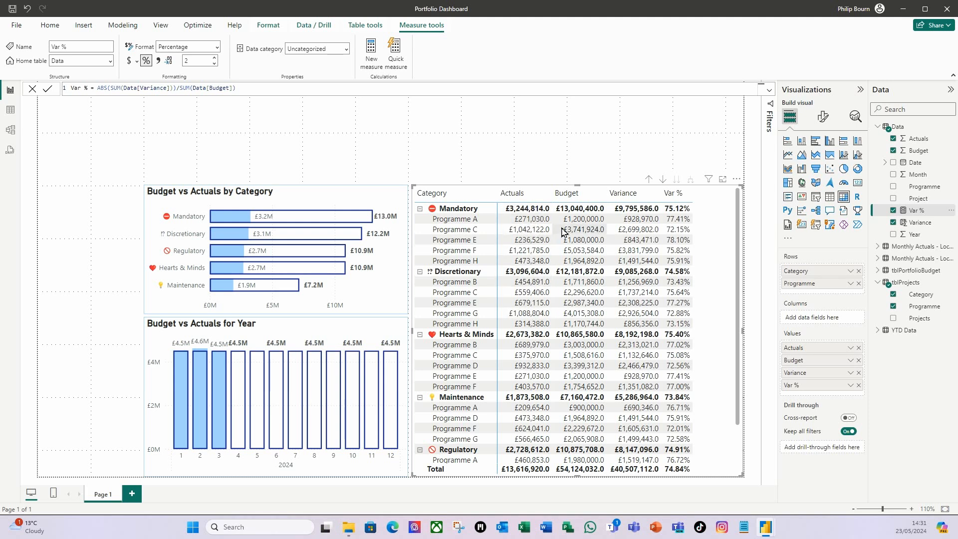
Step: Set the display units of the matrix's Actuals column to Millions in its specific column formatting
{"action": "left_click", "coordinate": [825, 121]}
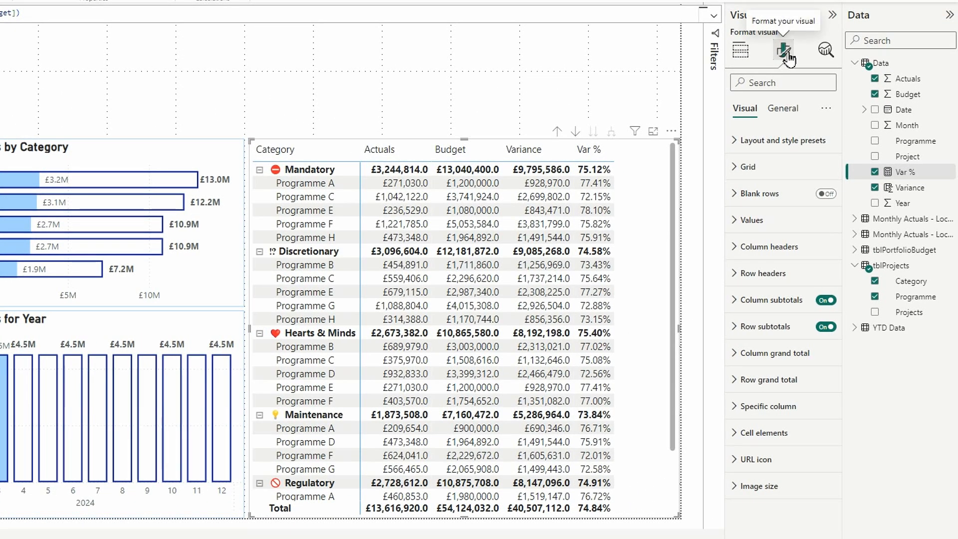
{"action": "left_click", "coordinate": [737, 410]}
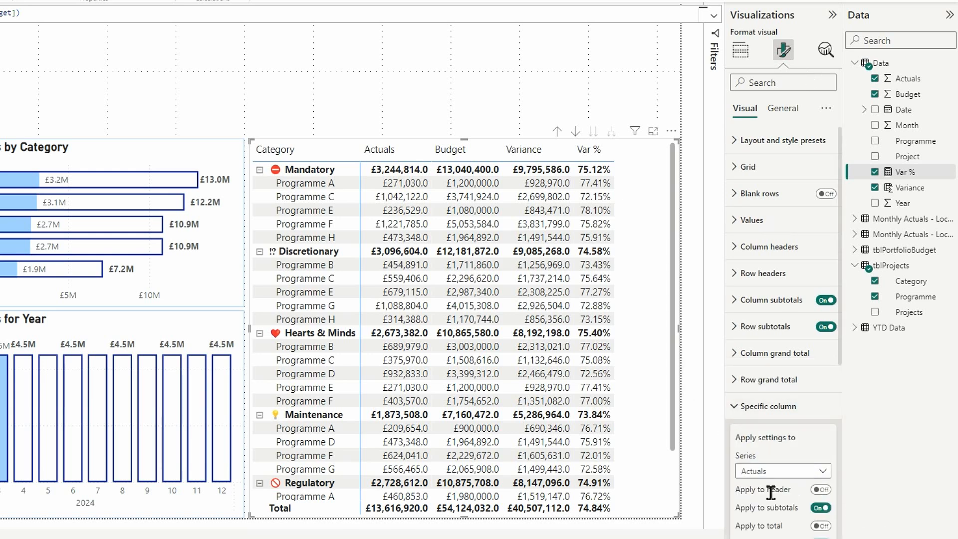
{"action": "scroll", "coordinate": [773, 494], "scroll_direction": "down", "scroll_amount": 6}
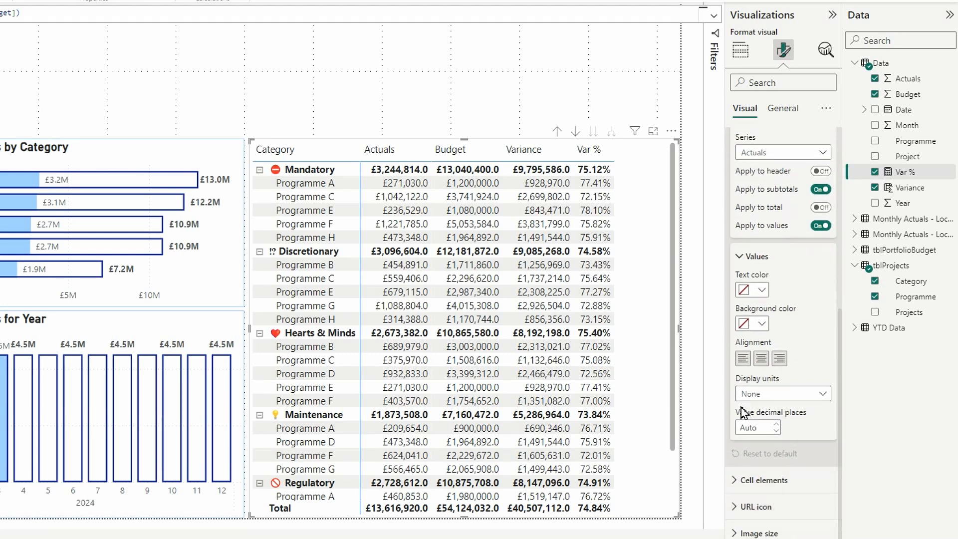
{"action": "left_click", "coordinate": [823, 403]}
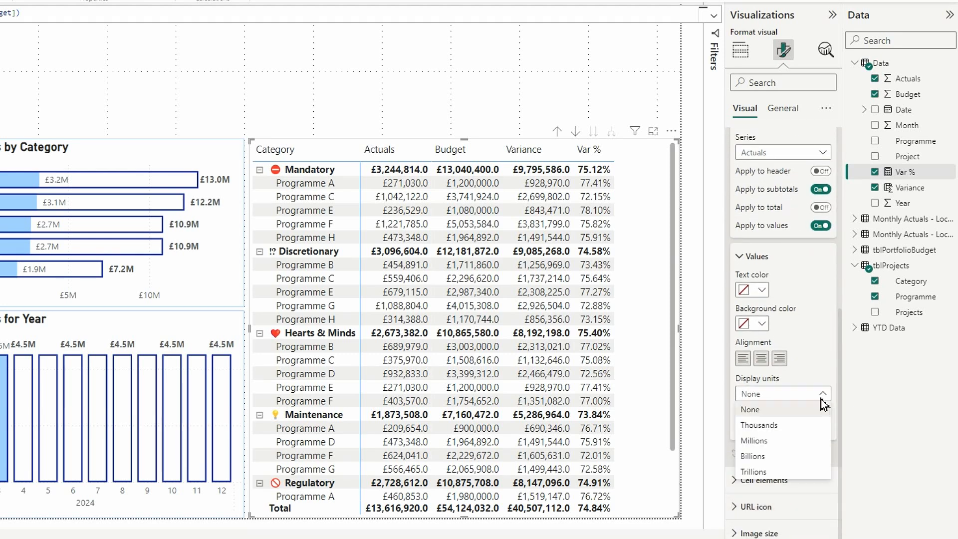
{"action": "left_click", "coordinate": [754, 440]}
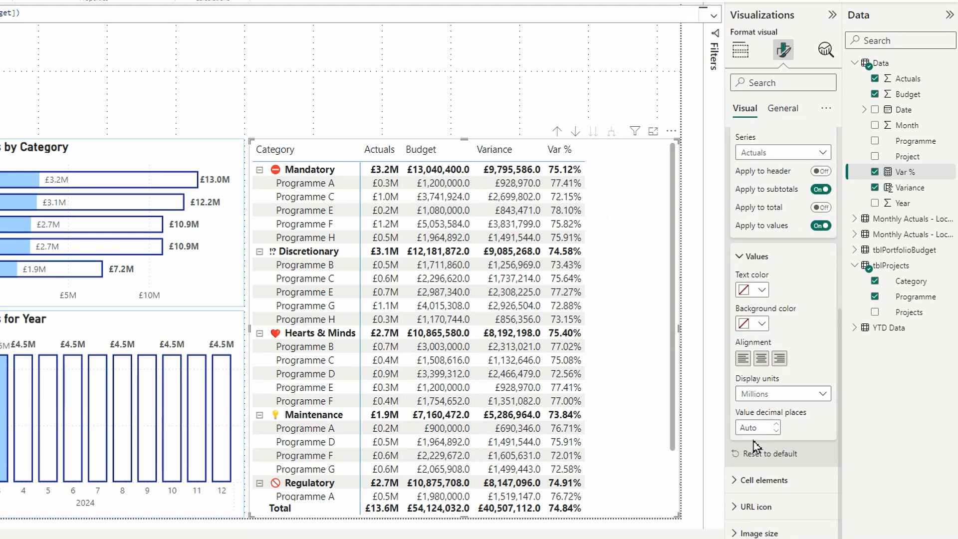
Step: Set the display units of the matrix's Budget column to Millions
{"action": "left_click", "coordinate": [824, 153]}
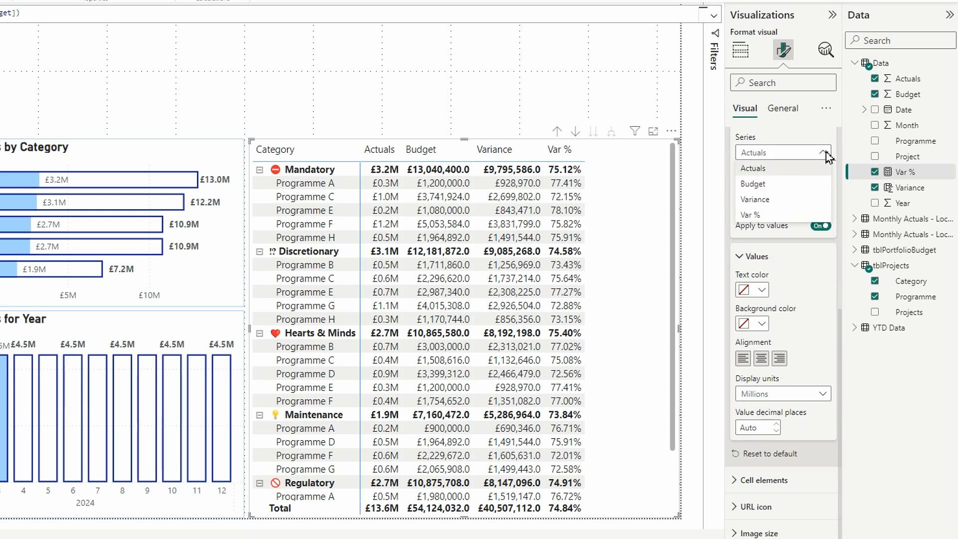
{"action": "left_click", "coordinate": [771, 185]}
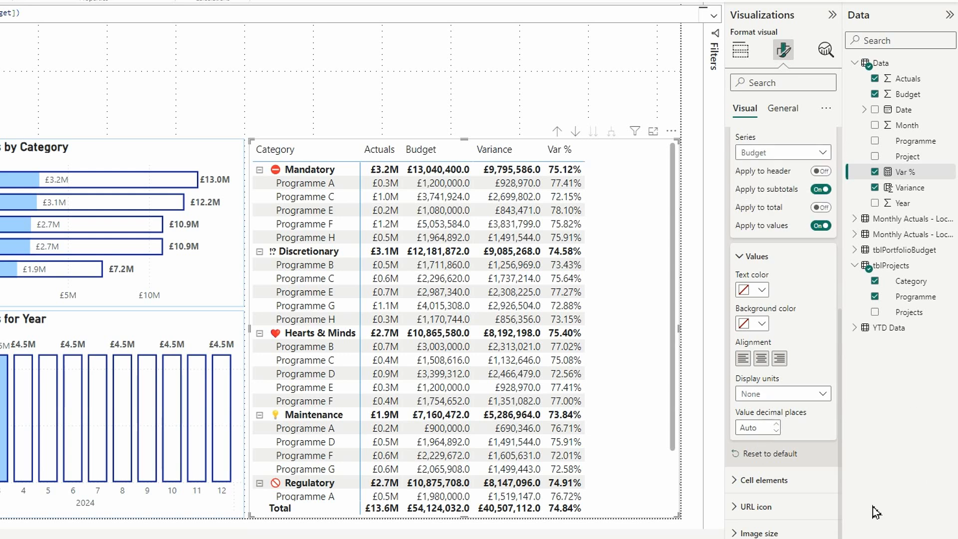
{"action": "left_click", "coordinate": [822, 399]}
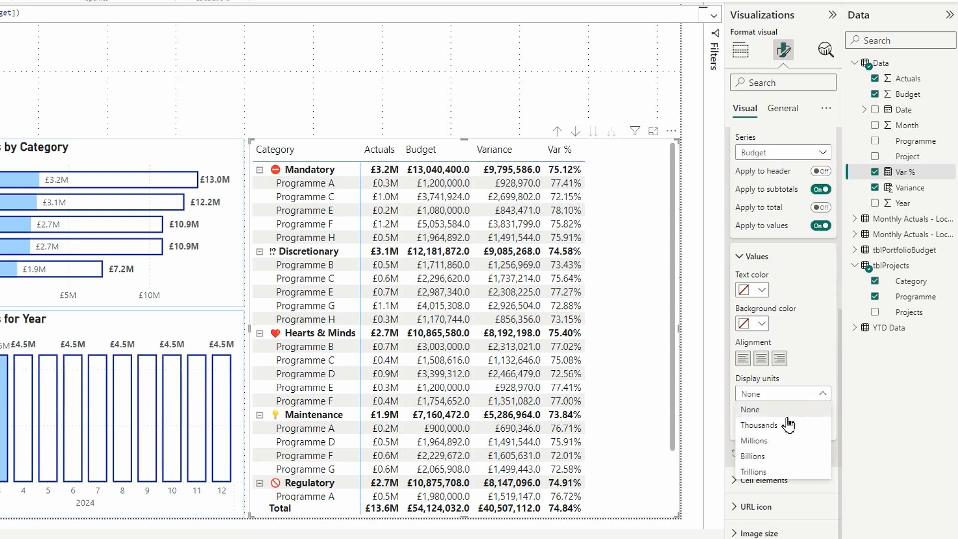
{"action": "left_click", "coordinate": [770, 441]}
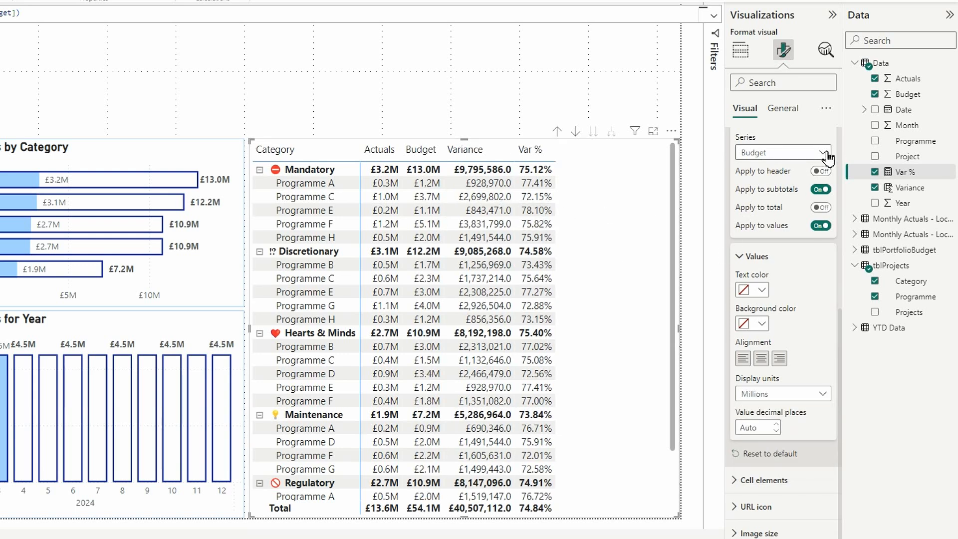
Step: Set the display units of the matrix's Variance column to Millions and widen the Category column
{"action": "left_click", "coordinate": [765, 153]}
{"action": "left_click", "coordinate": [761, 199]}
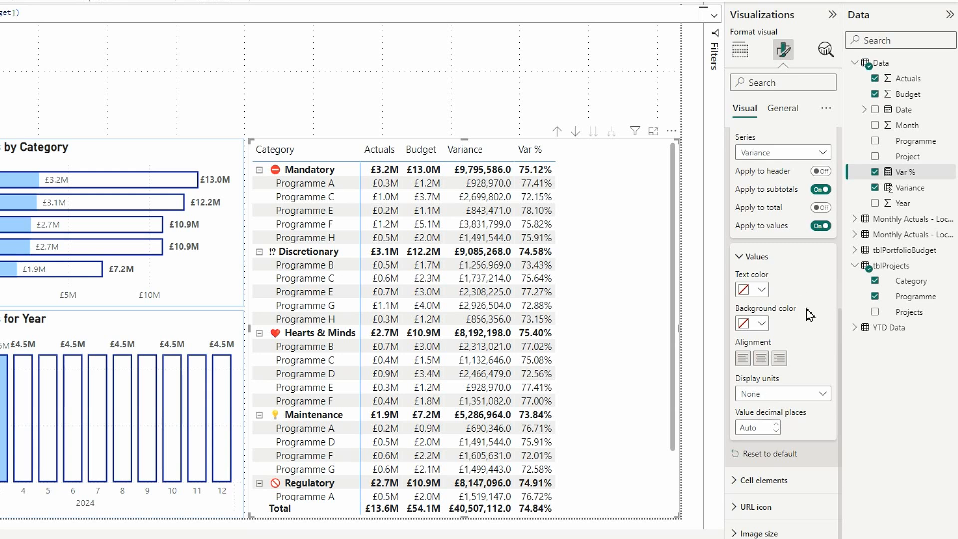
{"action": "left_click", "coordinate": [826, 399]}
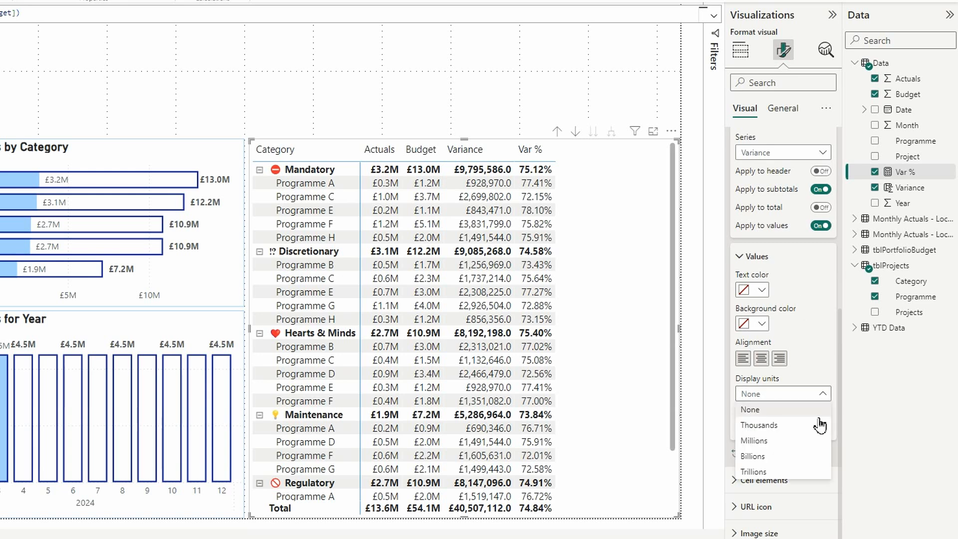
{"action": "left_click", "coordinate": [773, 447]}
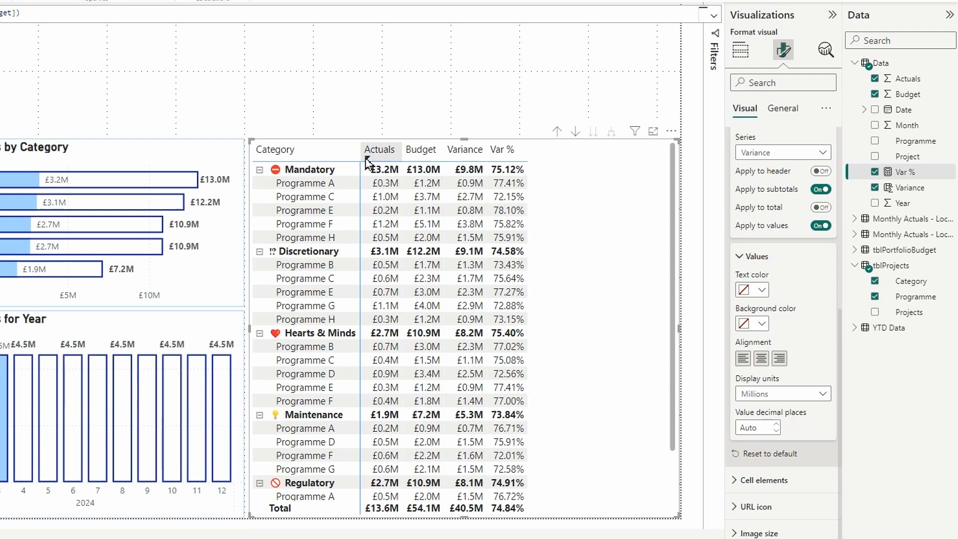
{"action": "left_click_drag", "start_coordinate": [361, 161], "coordinate": [390, 161]}
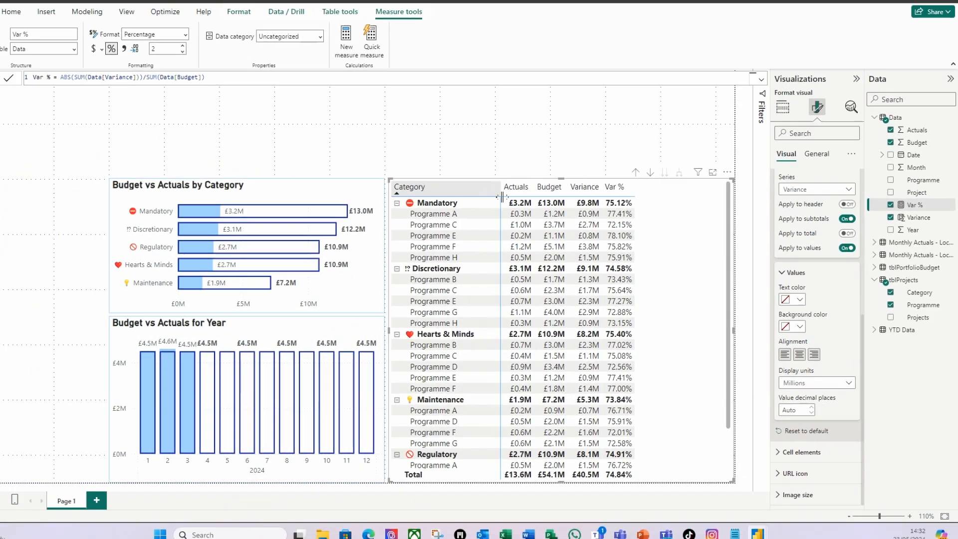
{"action": "left_click_drag", "start_coordinate": [502, 197], "coordinate": [532, 210]}
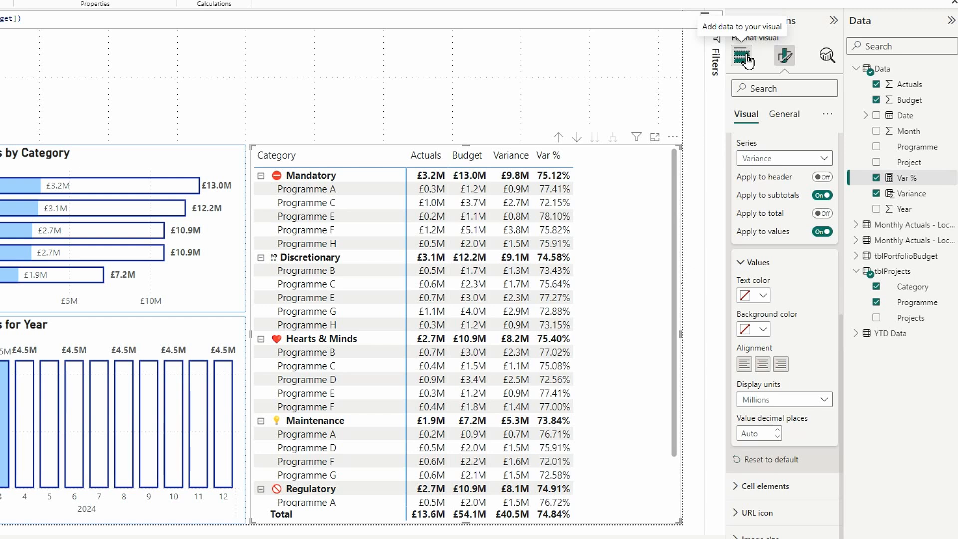
Step: Start conditional formatting of the font color for the matrix's Variance values and set the format style to Rules
{"action": "left_click", "coordinate": [746, 59]}
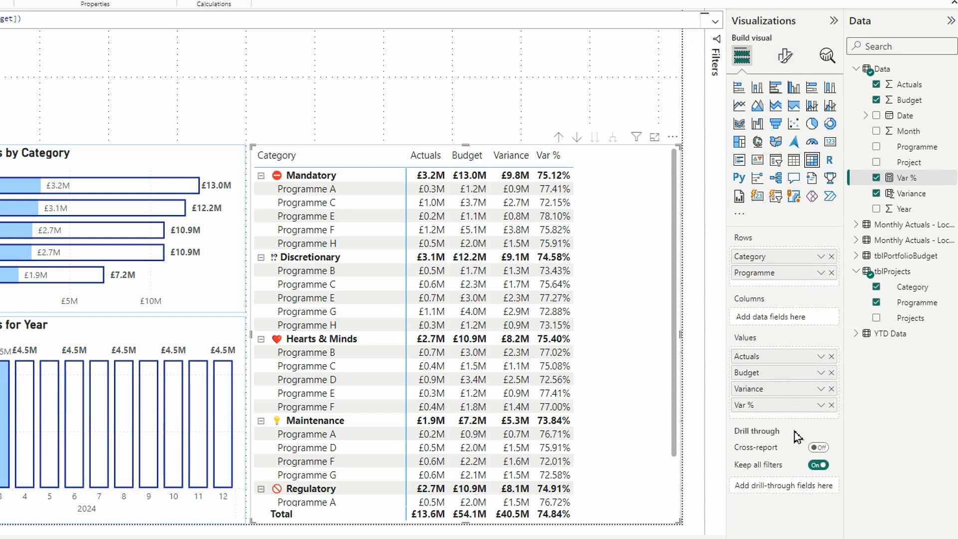
{"action": "left_click", "coordinate": [824, 391]}
{"action": "mouse_move", "coordinate": [893, 204]}
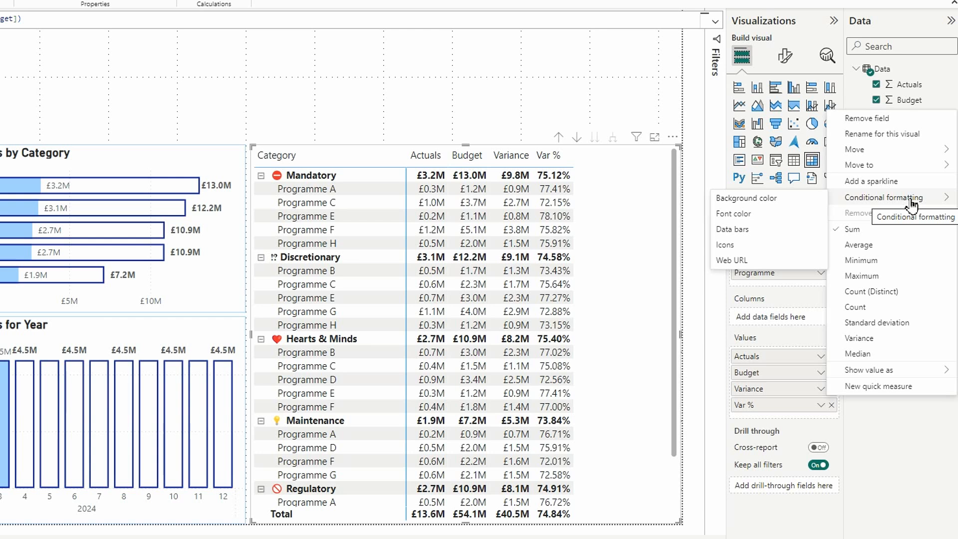
{"action": "left_click", "coordinate": [734, 215]}
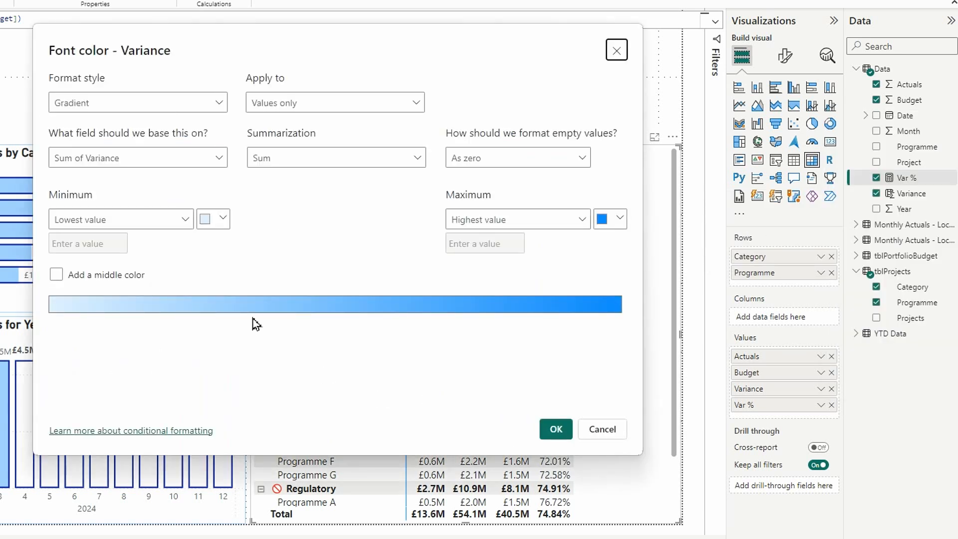
{"action": "left_click", "coordinate": [218, 103]}
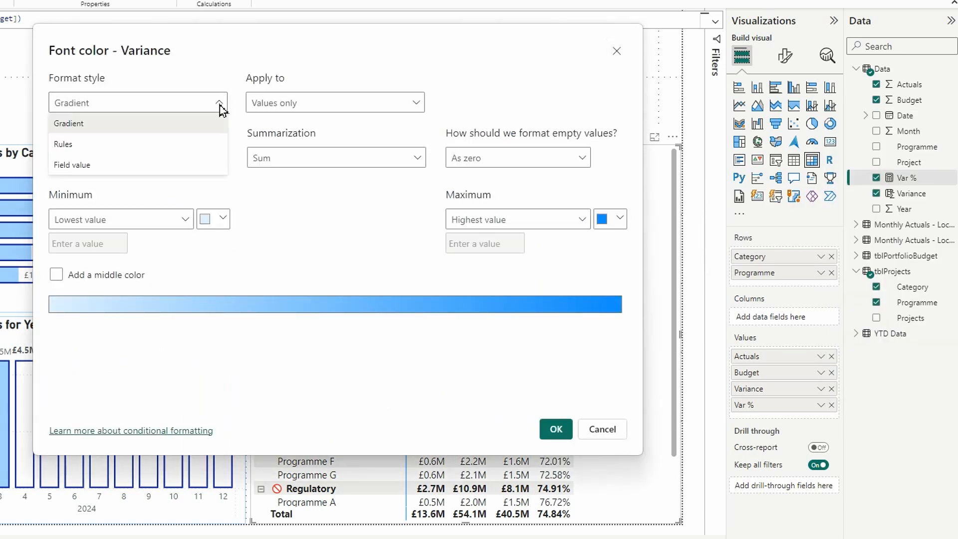
{"action": "left_click", "coordinate": [63, 148]}
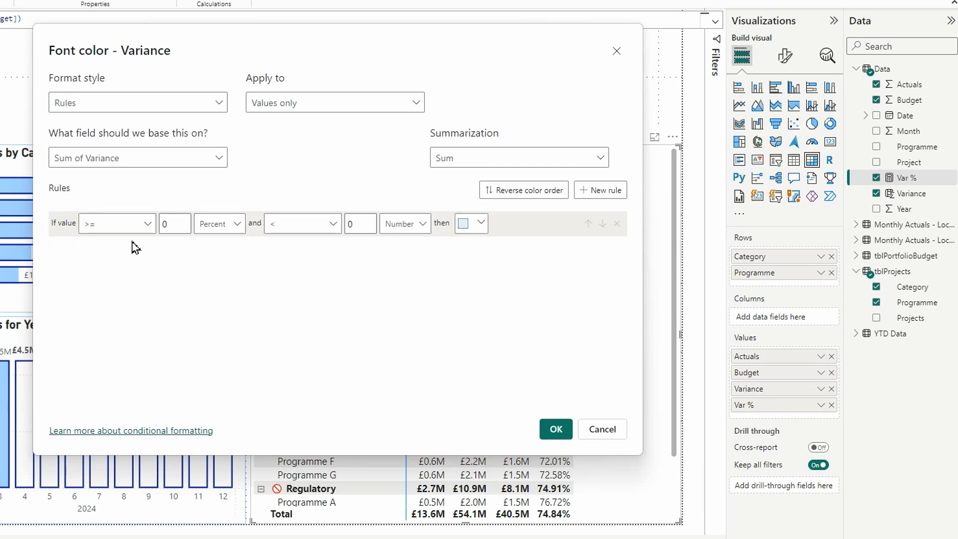
Step: Define the first Variance font color rule as >= 0 Number and < Max Number
{"action": "left_click", "coordinate": [235, 229]}
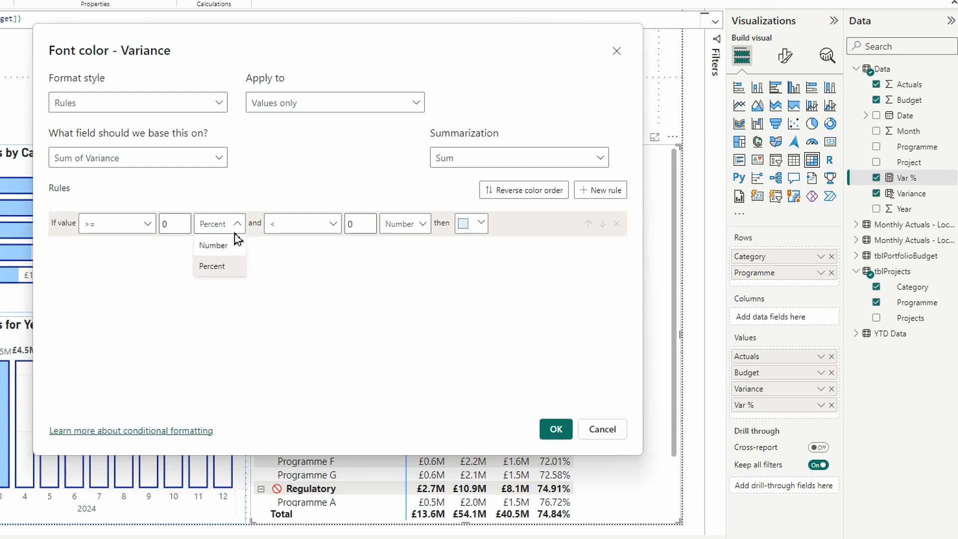
{"action": "left_click", "coordinate": [227, 246]}
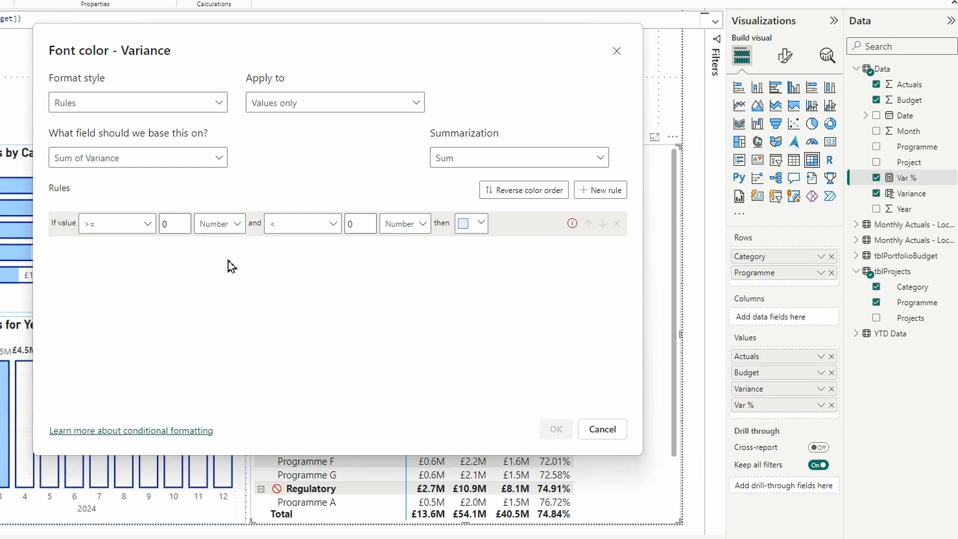
{"action": "left_click", "coordinate": [425, 230]}
{"action": "left_click", "coordinate": [414, 246]}
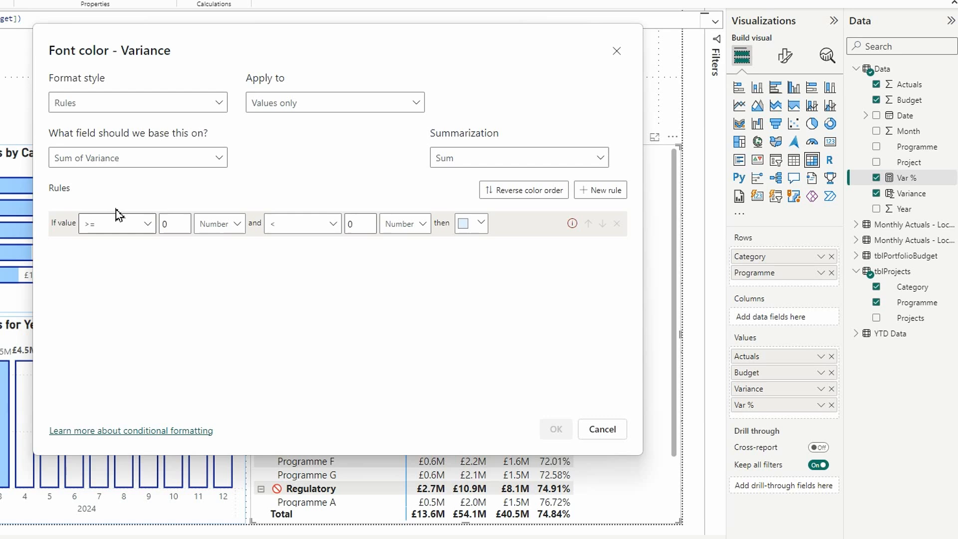
{"action": "double_click", "coordinate": [349, 223]}
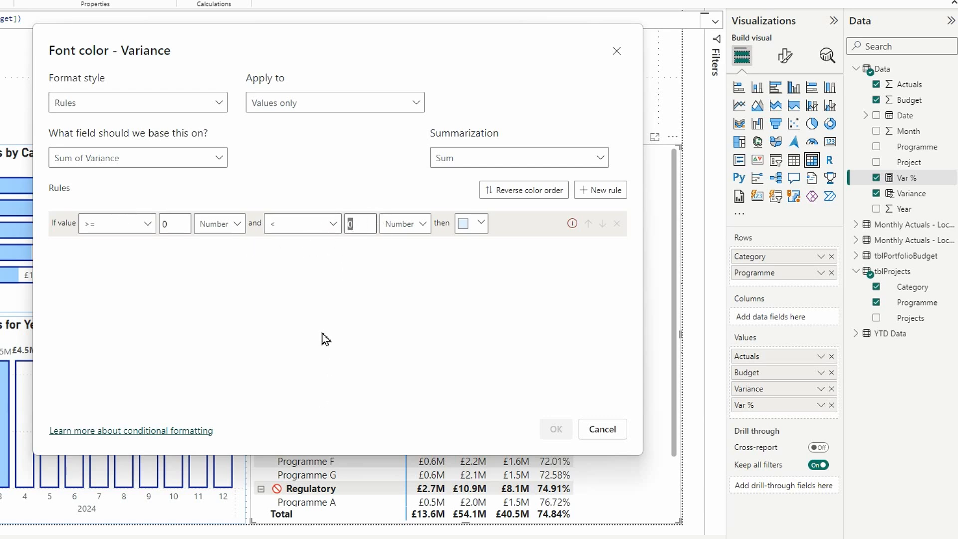
{"action": "key", "text": "BackSpace"}
{"action": "key", "text": "Tab"}
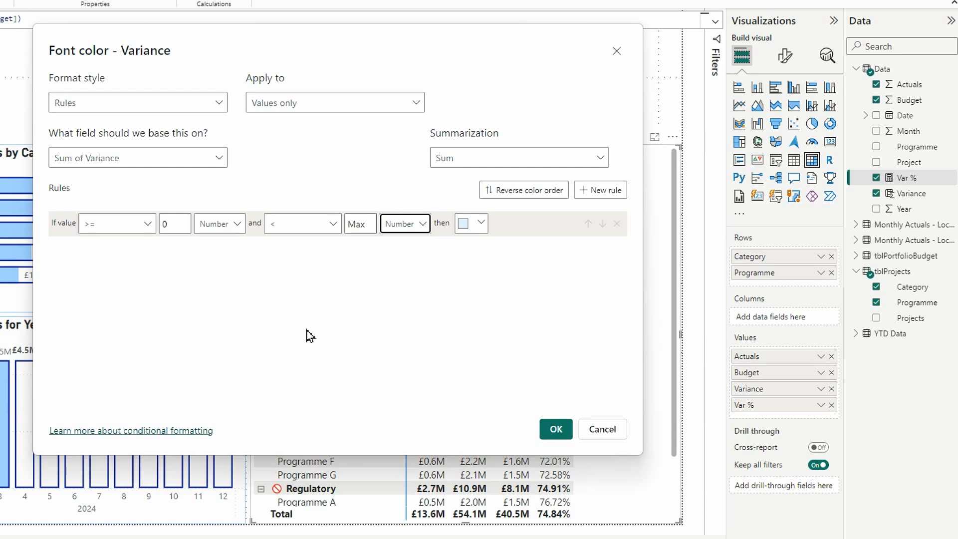
Step: Give the first Variance rule the custom green font color #04C527
{"action": "left_click", "coordinate": [481, 224]}
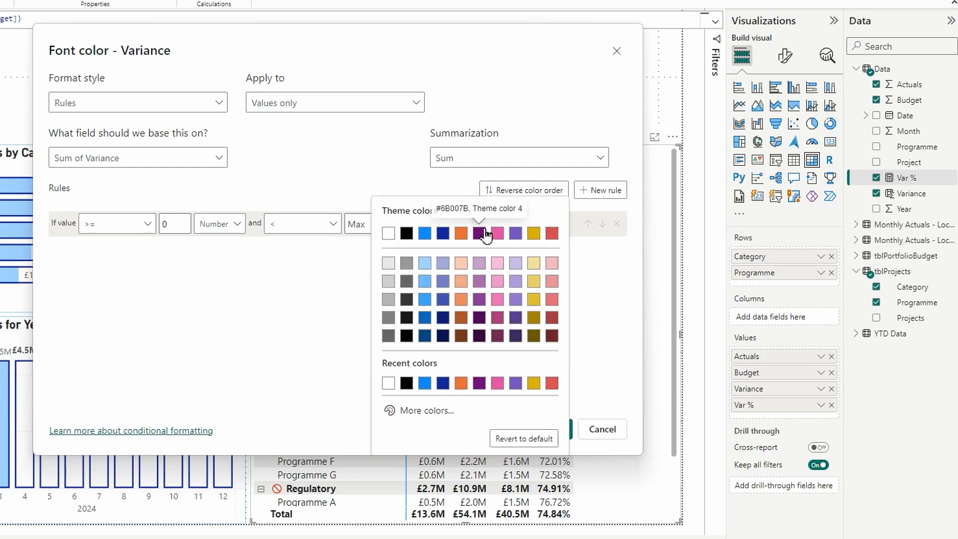
{"action": "left_click", "coordinate": [433, 417]}
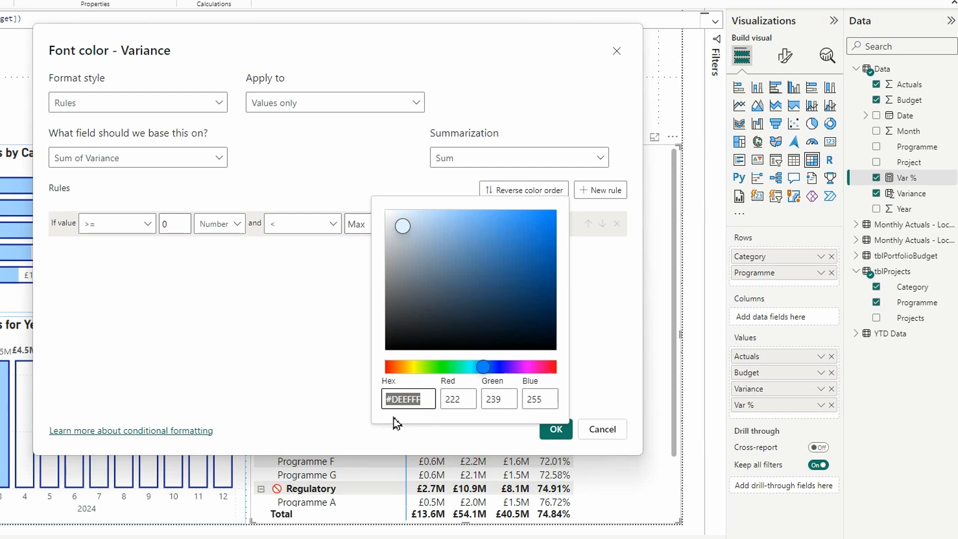
{"action": "left_click_drag", "start_coordinate": [482, 367], "coordinate": [457, 371]}
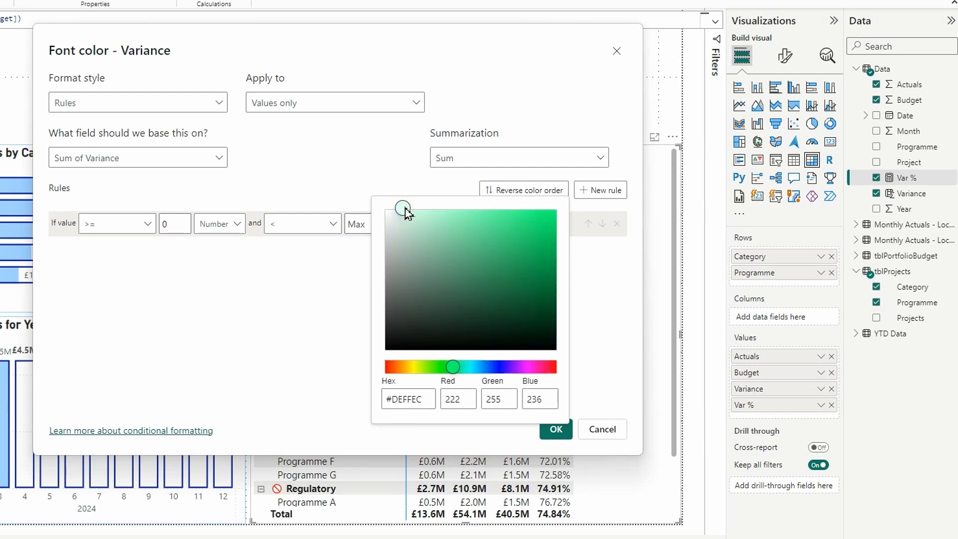
{"action": "left_click_drag", "start_coordinate": [406, 214], "coordinate": [542, 264]}
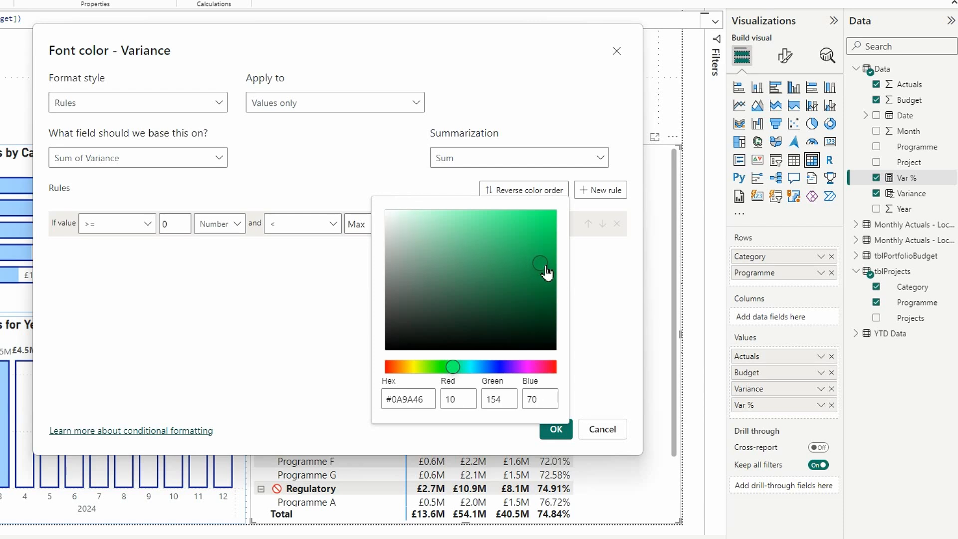
{"action": "left_click", "coordinate": [420, 402]}
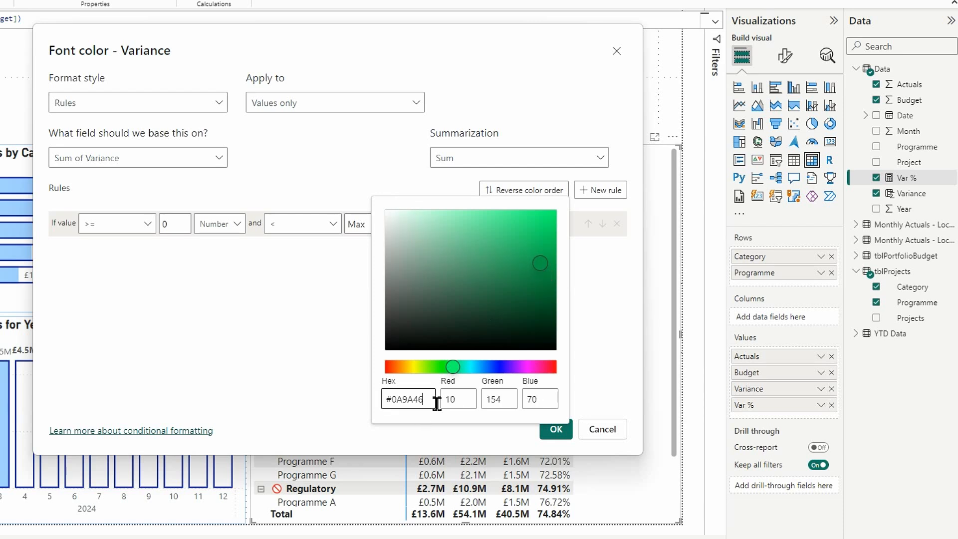
{"action": "left_click_drag", "start_coordinate": [437, 403], "coordinate": [381, 402]}
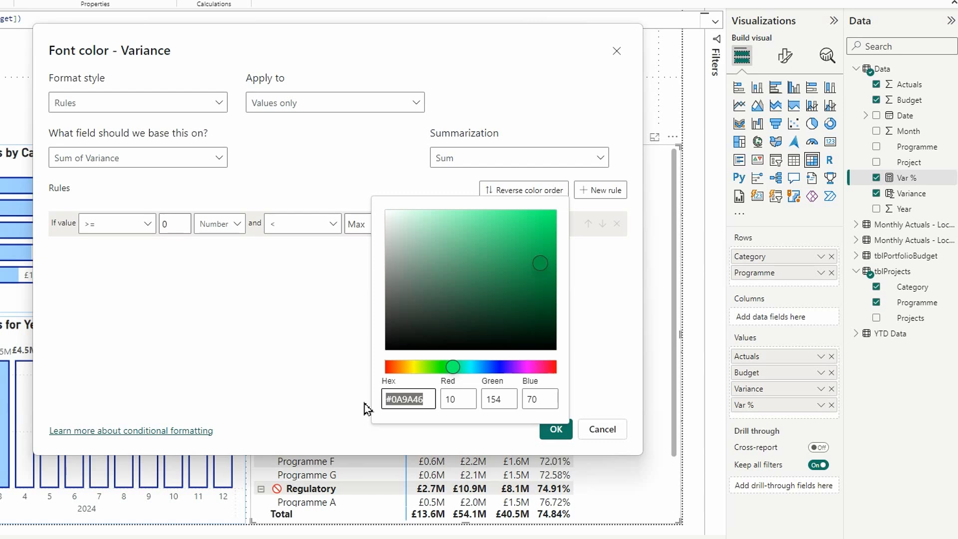
{"action": "type", "text": "#"}
{"action": "type", "text": "04c527"}
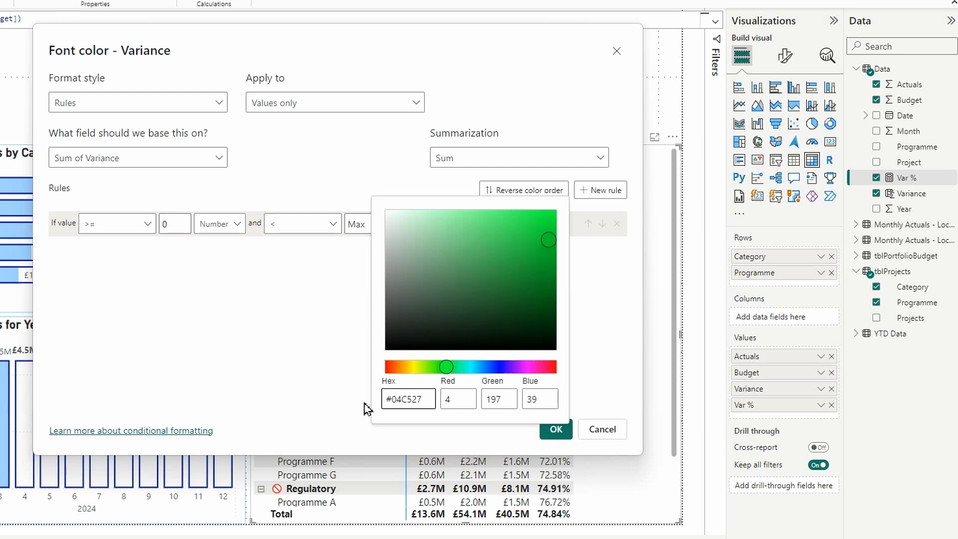
{"action": "left_click", "coordinate": [604, 315]}
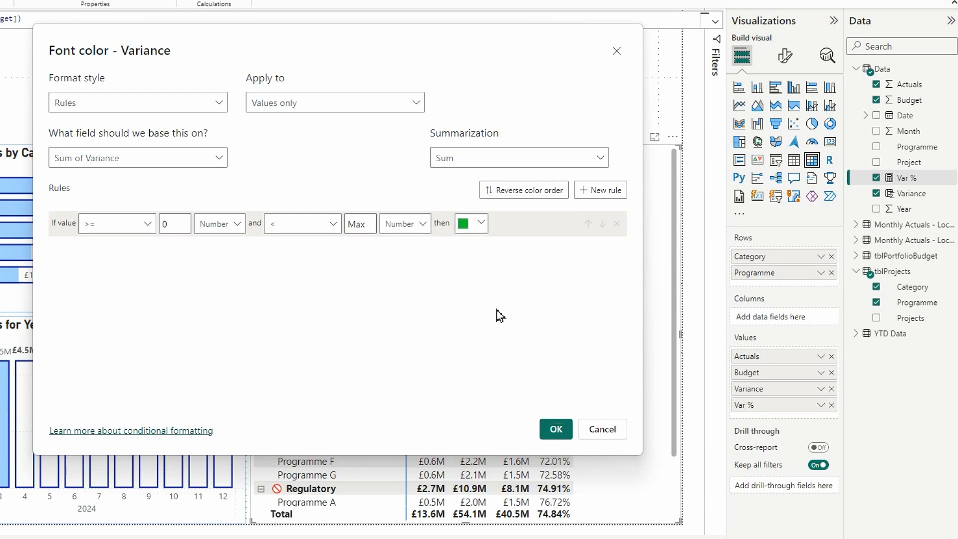
Step: Add a second Variance font color rule for values >= Min Number and < 0 Number
{"action": "left_click", "coordinate": [600, 190]}
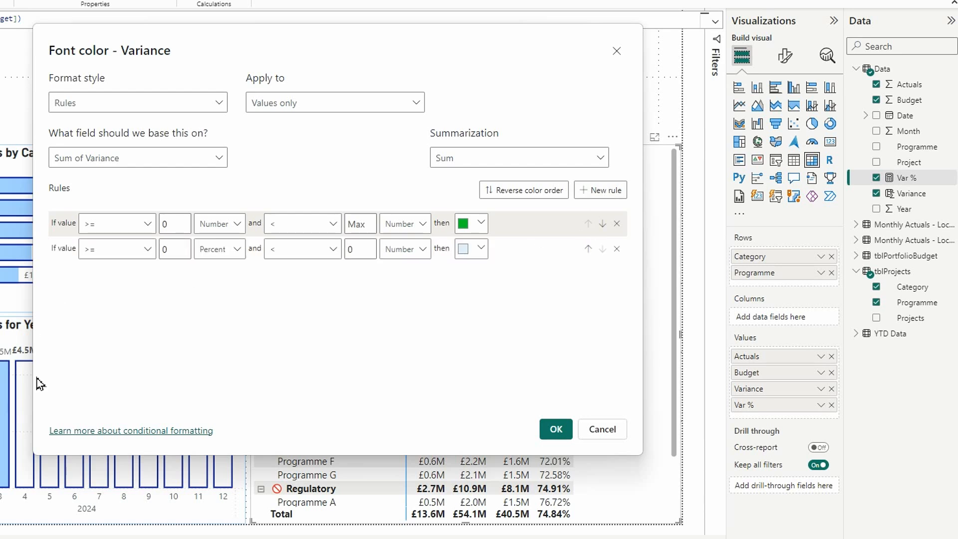
{"action": "left_click", "coordinate": [148, 251]}
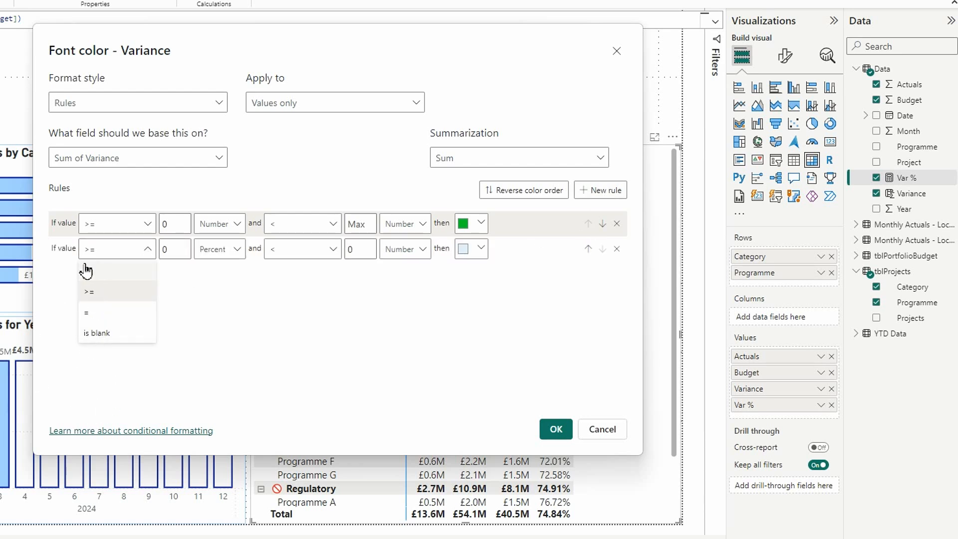
{"action": "left_click", "coordinate": [191, 270]}
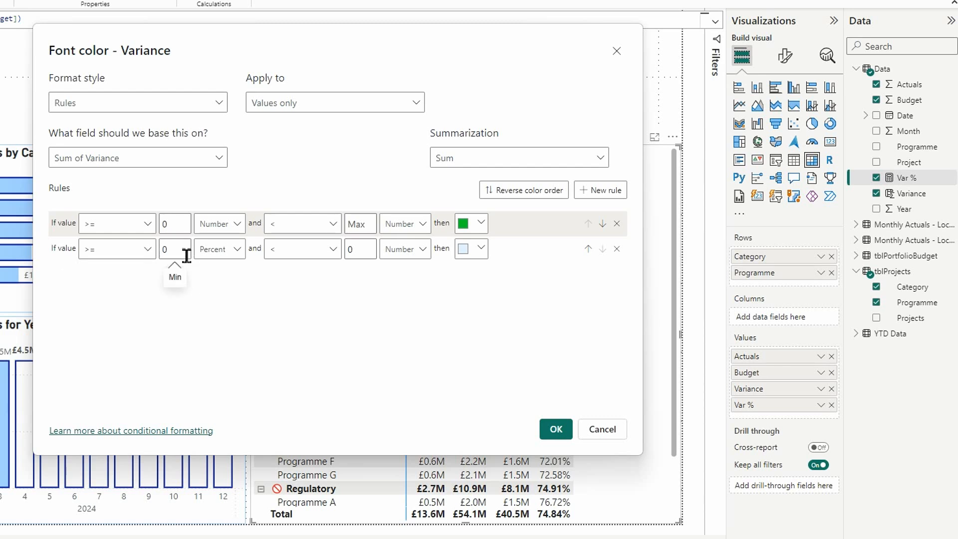
{"action": "left_click_drag", "start_coordinate": [186, 253], "coordinate": [160, 253]}
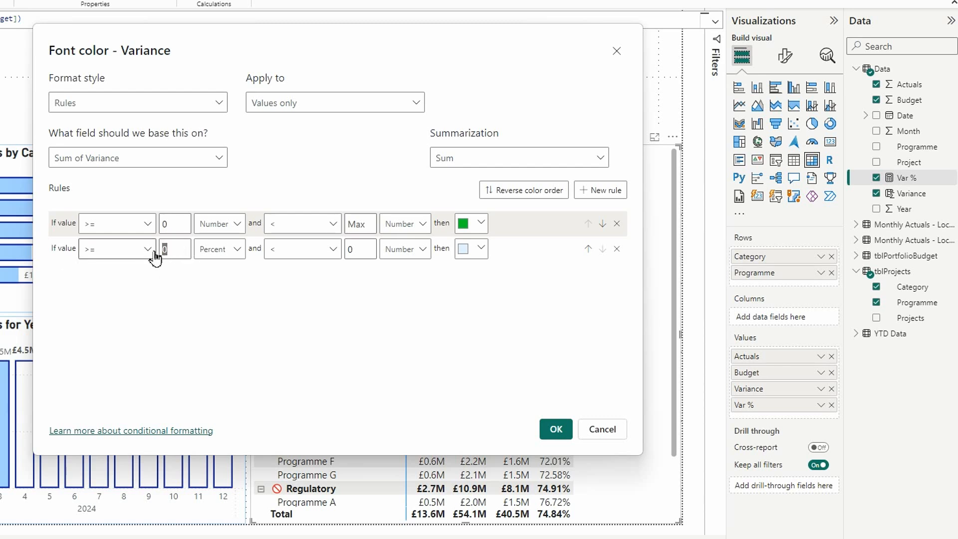
{"action": "key", "text": "BackSpace"}
{"action": "key", "text": "Tab"}
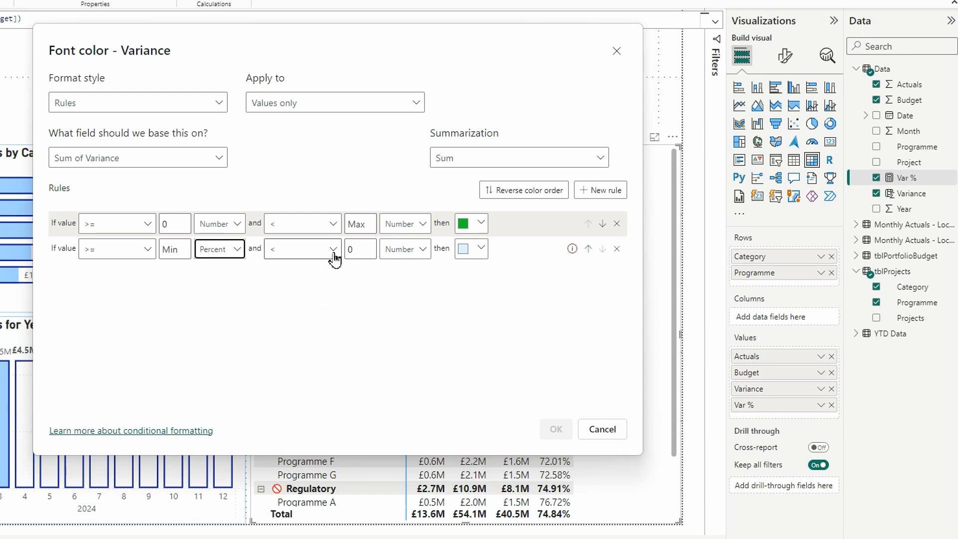
{"action": "left_click", "coordinate": [238, 251]}
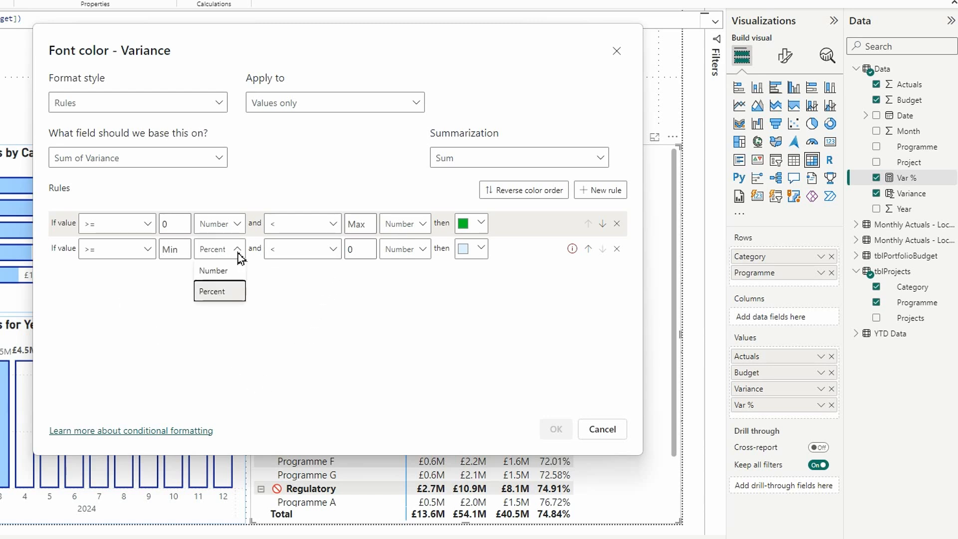
{"action": "left_click", "coordinate": [218, 272]}
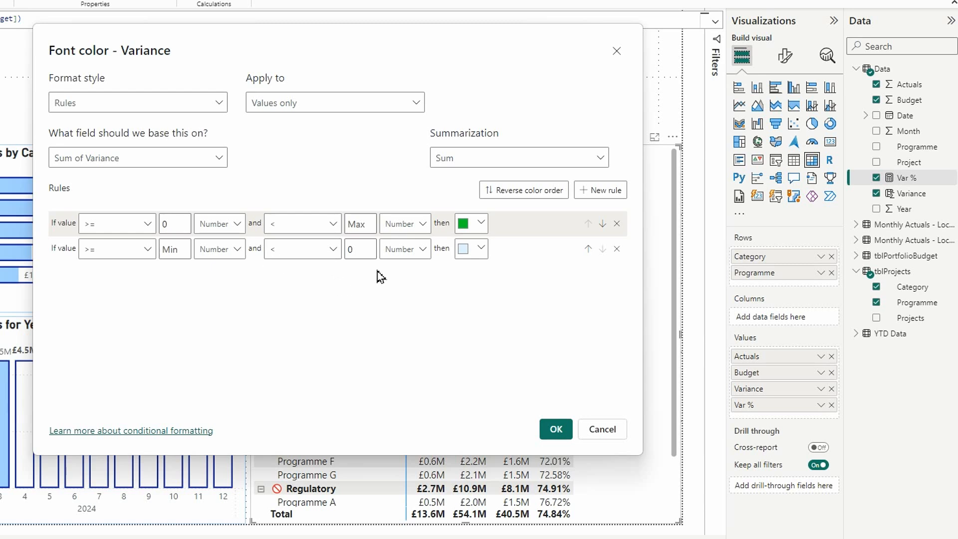
Step: Give the second Variance rule the custom red font color #E04343 and apply the conditional formatting
{"action": "left_click", "coordinate": [482, 249]}
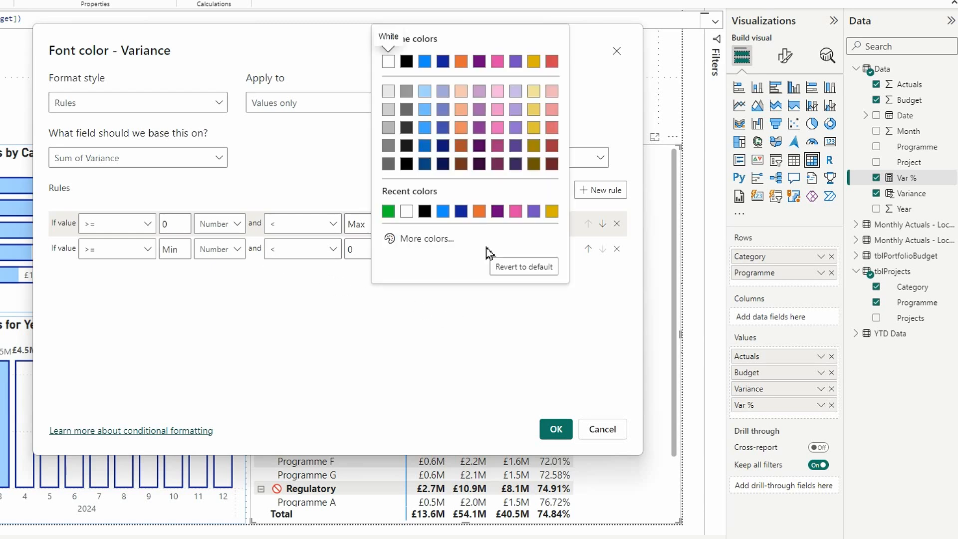
{"action": "left_click", "coordinate": [516, 211]}
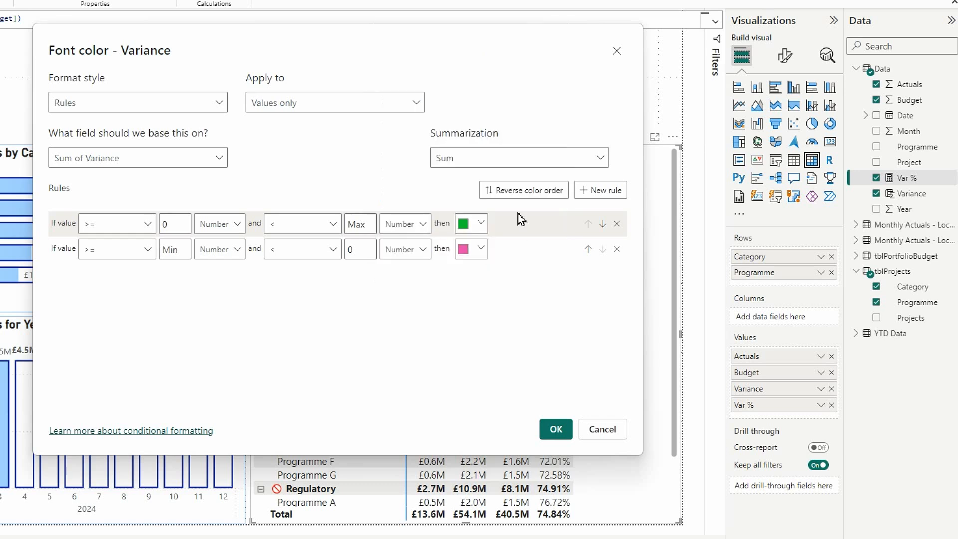
{"action": "left_click", "coordinate": [481, 249]}
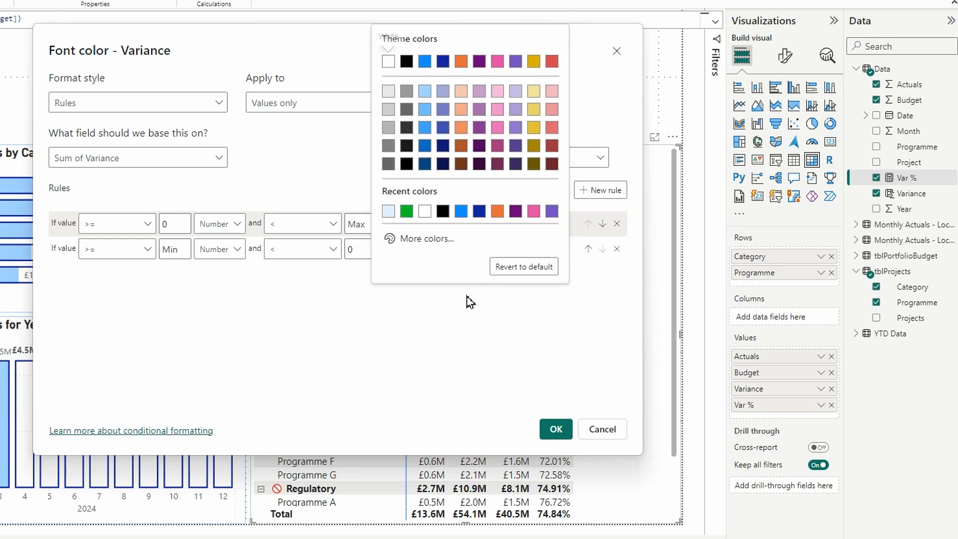
{"action": "left_click", "coordinate": [425, 238]}
{"action": "left_click_drag", "start_coordinate": [537, 195], "coordinate": [573, 206]}
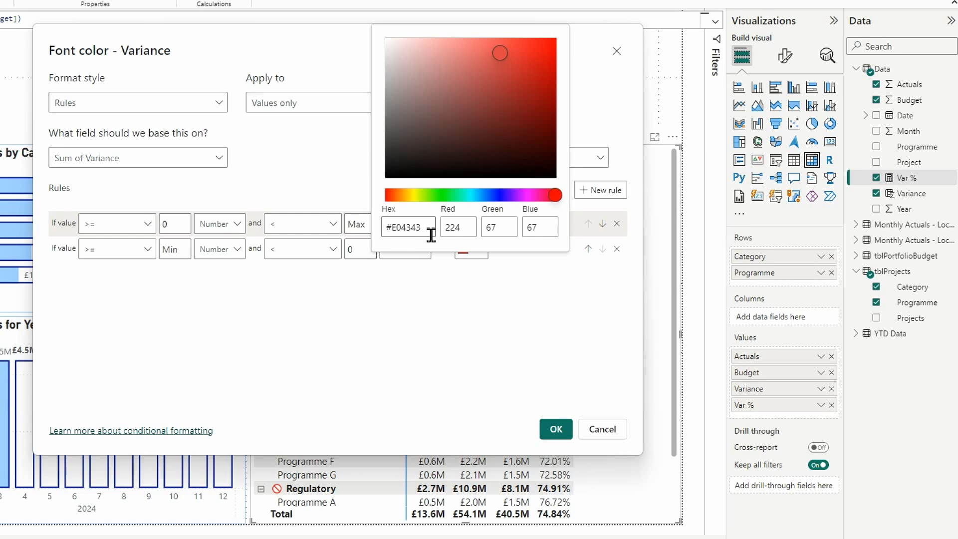
{"action": "left_click", "coordinate": [504, 324]}
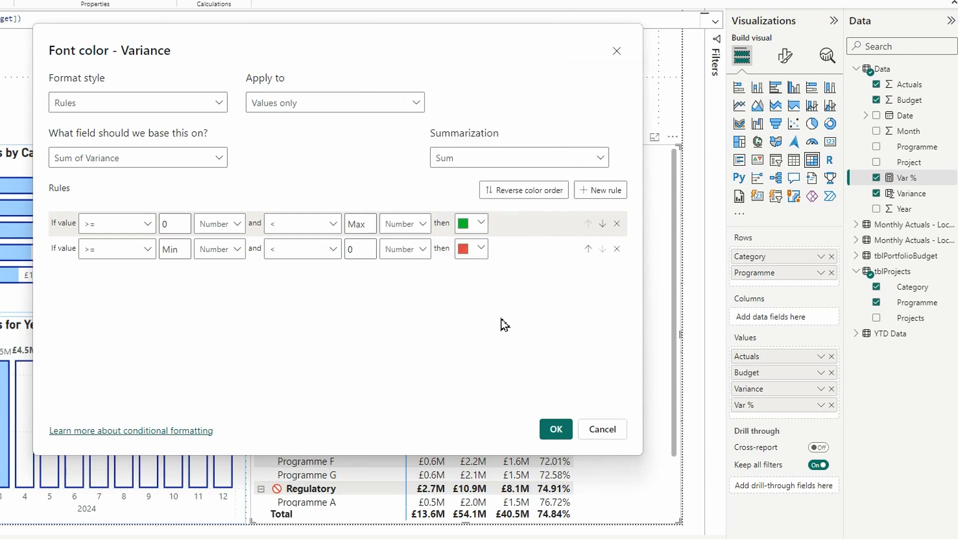
{"action": "left_click", "coordinate": [556, 428]}
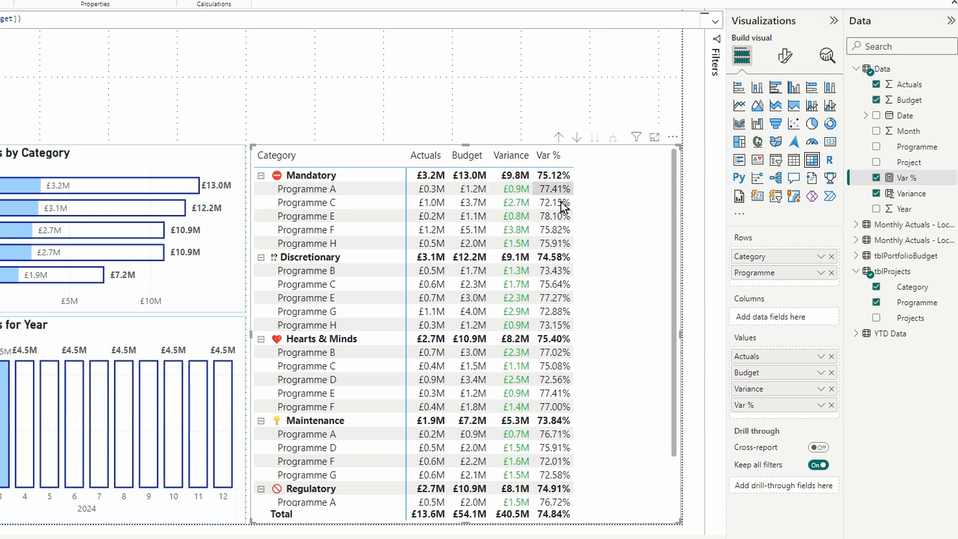
Step: Extend the Variance font color rules to values and totals
{"action": "left_click", "coordinate": [820, 390]}
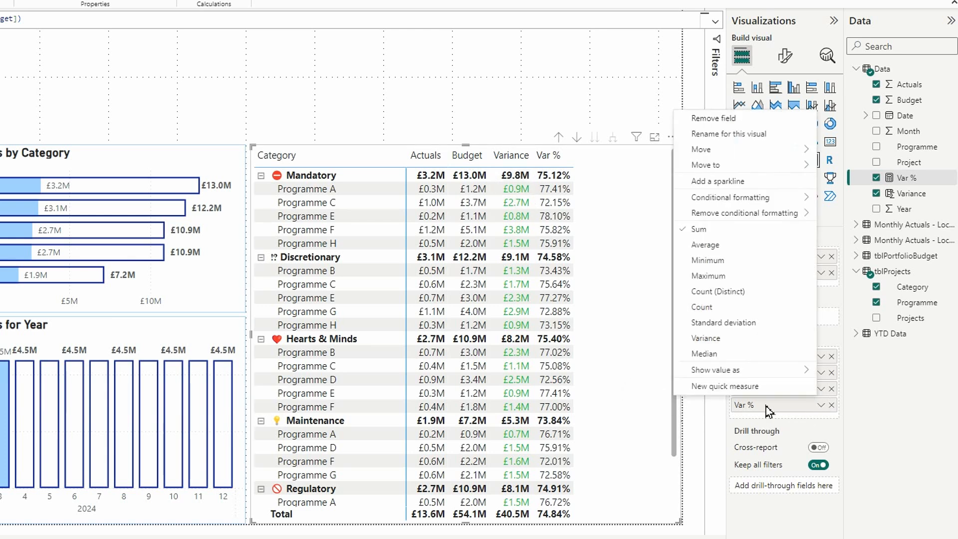
{"action": "mouse_move", "coordinate": [750, 203]}
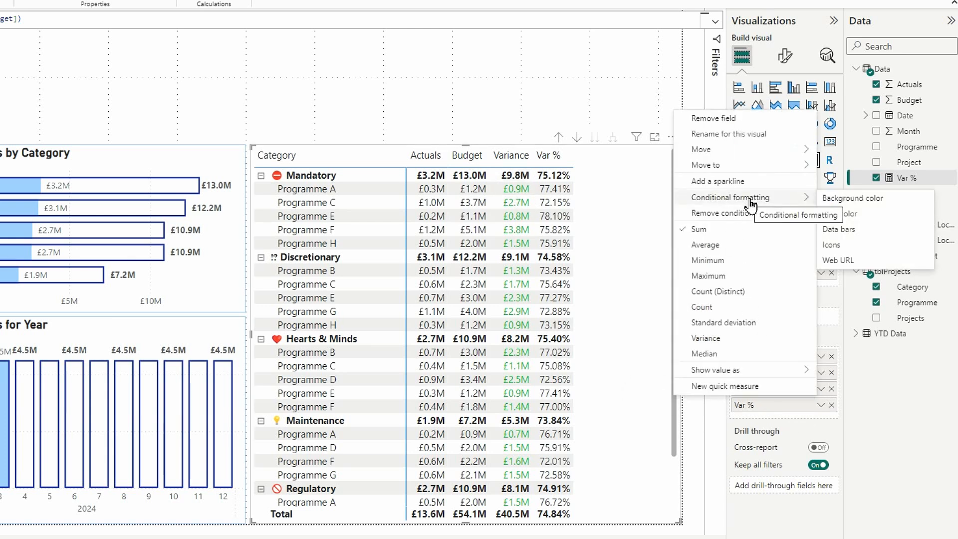
{"action": "left_click", "coordinate": [849, 213]}
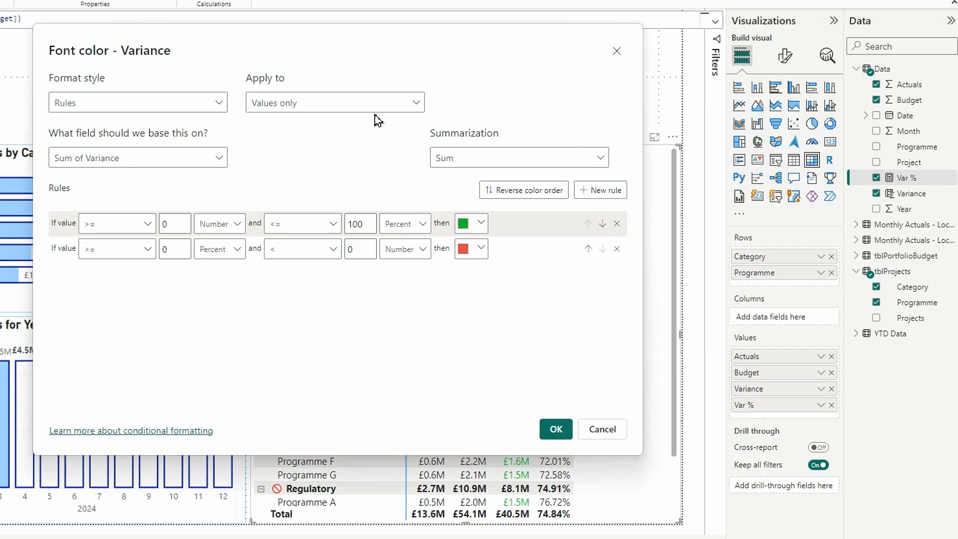
{"action": "left_click", "coordinate": [416, 103]}
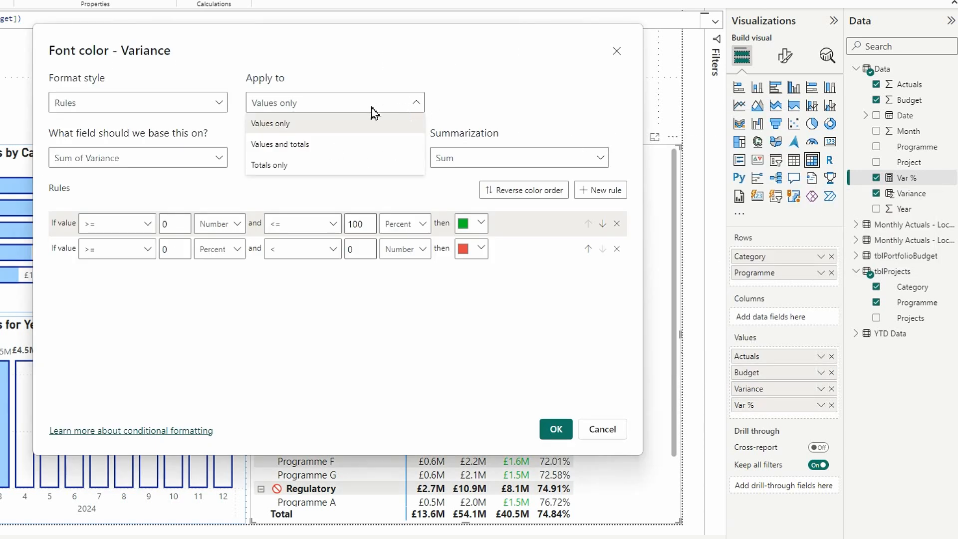
{"action": "left_click", "coordinate": [320, 145]}
{"action": "left_click", "coordinate": [555, 429]}
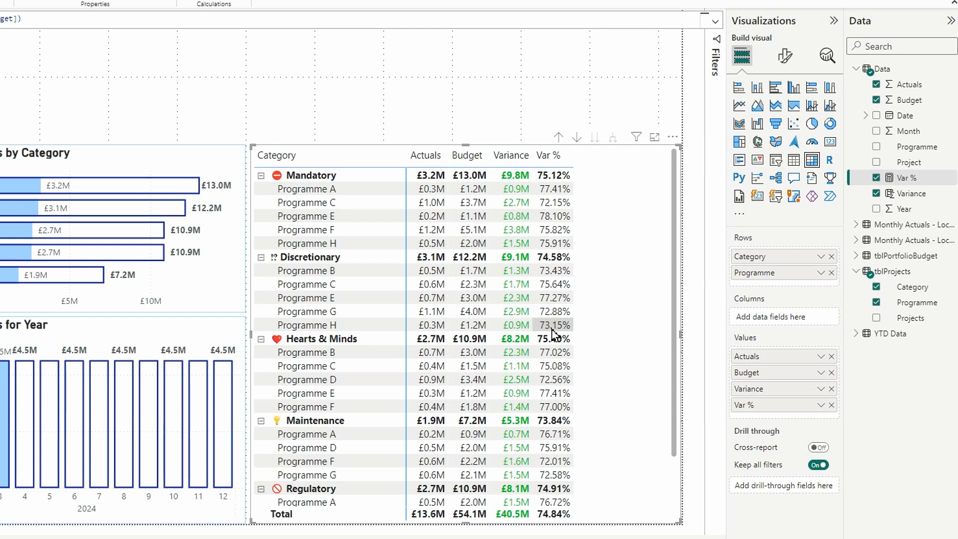
Step: Add conditional icons to Var % in the circled red cross, amber exclamation and green check style, and remove the middle rule
{"action": "left_click", "coordinate": [820, 406]}
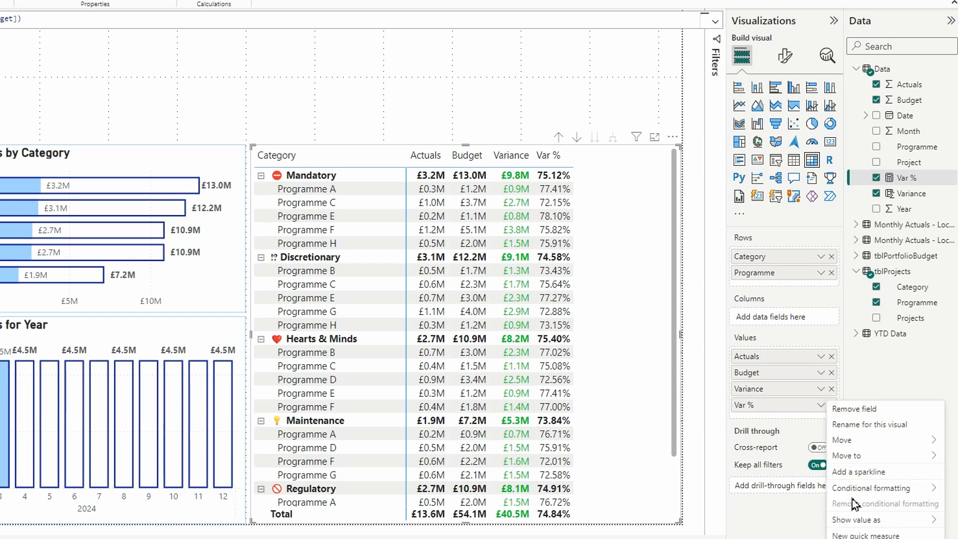
{"action": "mouse_move", "coordinate": [871, 492]}
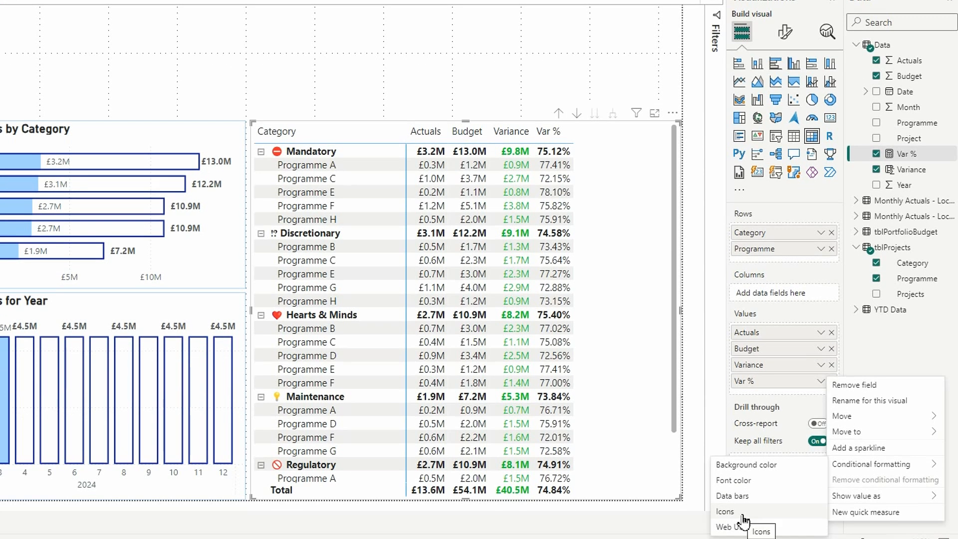
{"action": "left_click", "coordinate": [742, 516]}
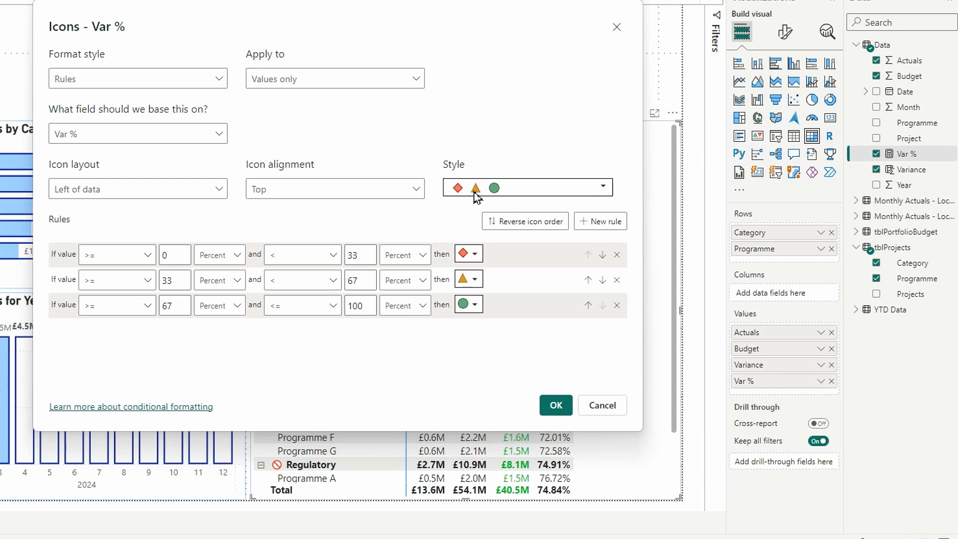
{"action": "left_click", "coordinate": [608, 192]}
{"action": "scroll", "coordinate": [562, 287], "scroll_direction": "down", "scroll_amount": 5}
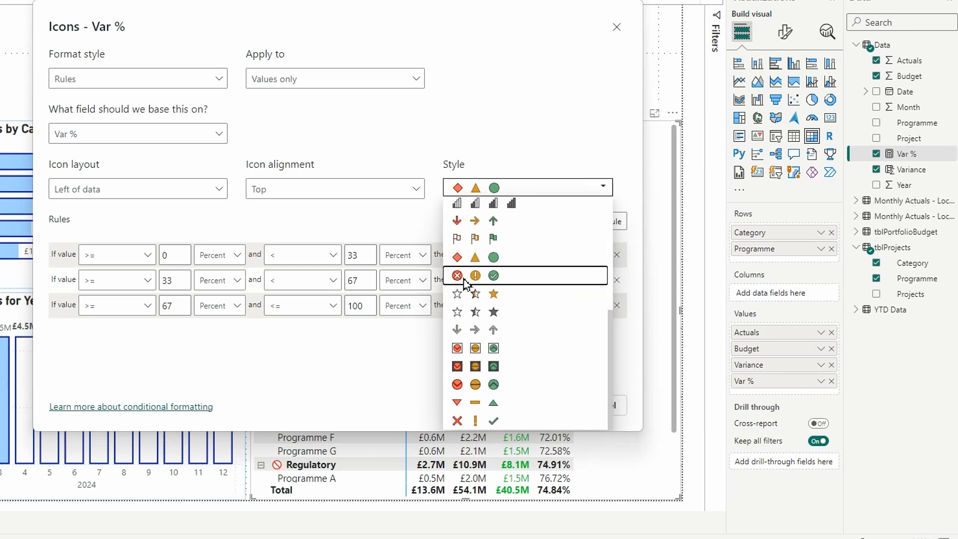
{"action": "left_click", "coordinate": [464, 277]}
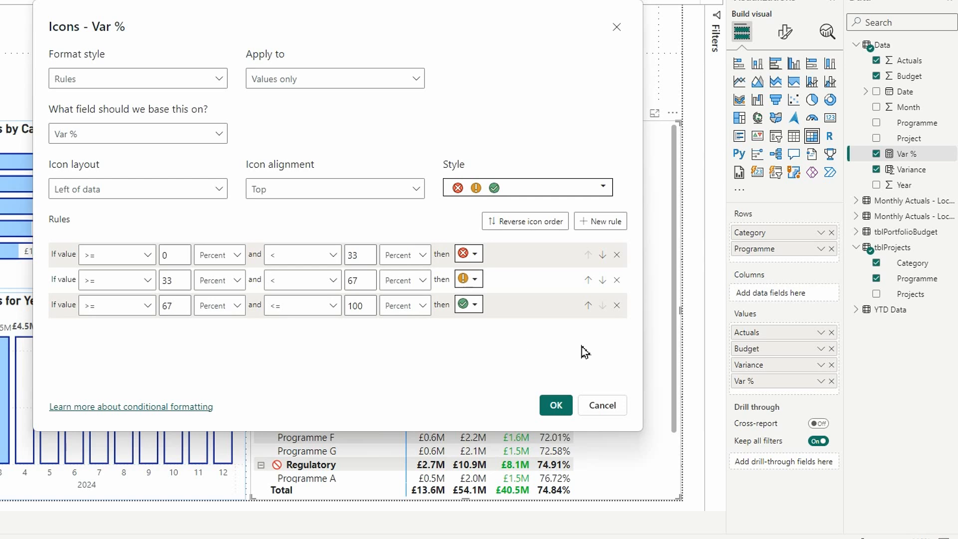
{"action": "left_click", "coordinate": [617, 281]}
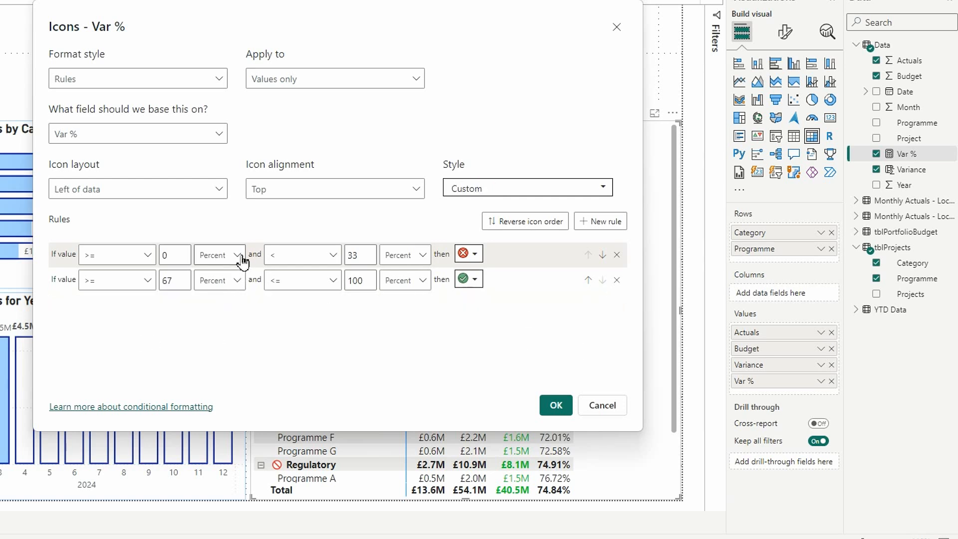
Step: Switch both limits of the two remaining Var % icon rules from Percent to Number
{"action": "left_click", "coordinate": [237, 255]}
{"action": "left_click", "coordinate": [223, 278]}
{"action": "left_click", "coordinate": [410, 255]}
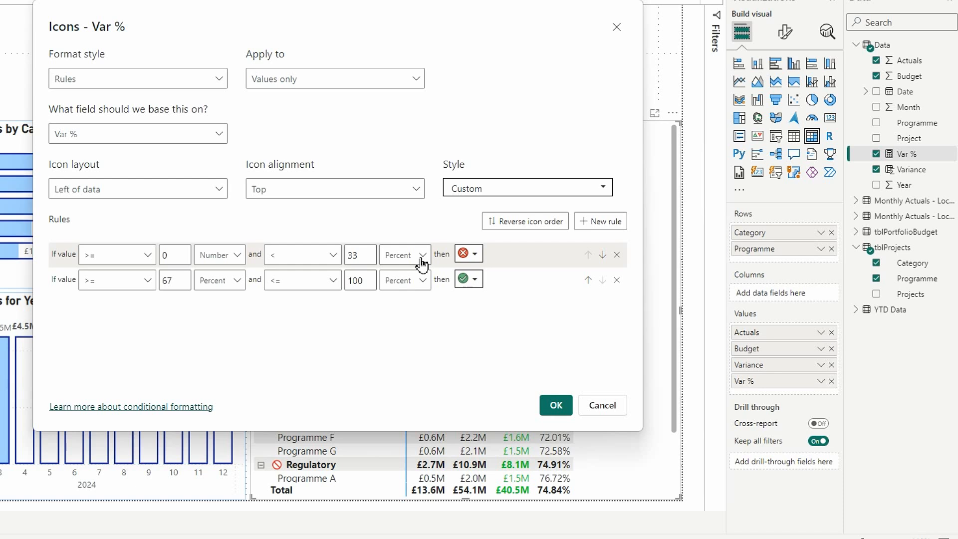
{"action": "left_click", "coordinate": [399, 273]}
{"action": "left_click", "coordinate": [237, 287]}
{"action": "left_click", "coordinate": [214, 301]}
{"action": "left_click", "coordinate": [424, 280]}
{"action": "left_click", "coordinate": [410, 301]}
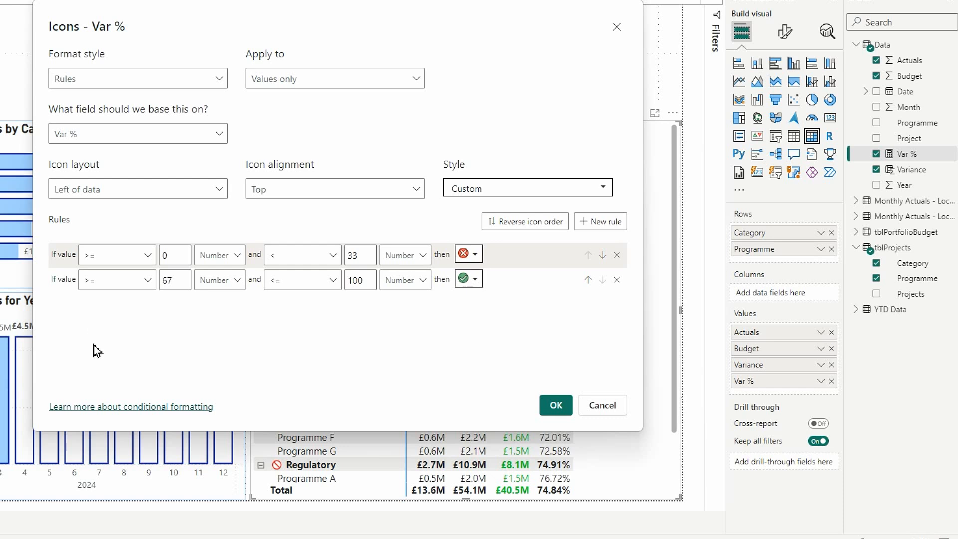
Step: Define the red cross icon rule as > 0.1 Number and < Max Number
{"action": "left_click", "coordinate": [148, 256]}
{"action": "left_click", "coordinate": [97, 317]}
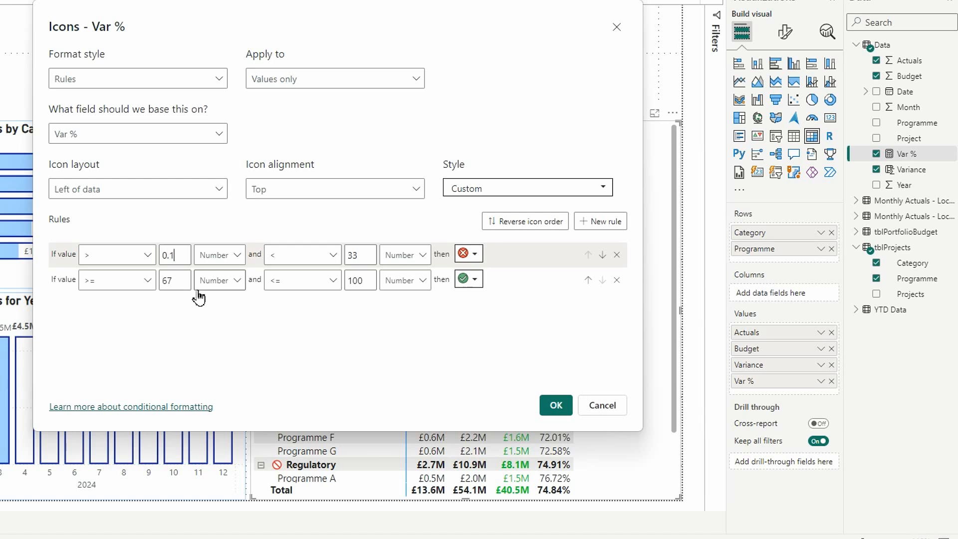
{"action": "key", "text": "Tab"}
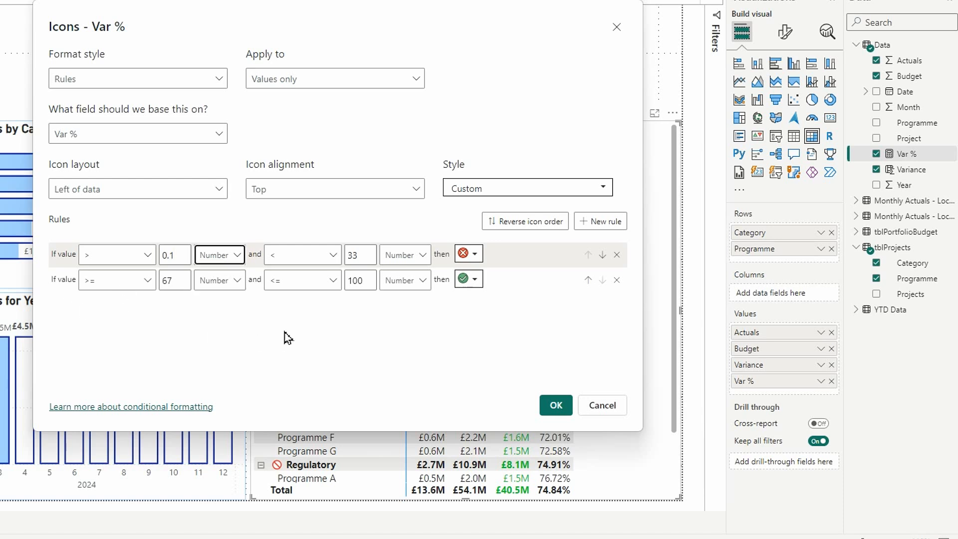
{"action": "double_click", "coordinate": [357, 256]}
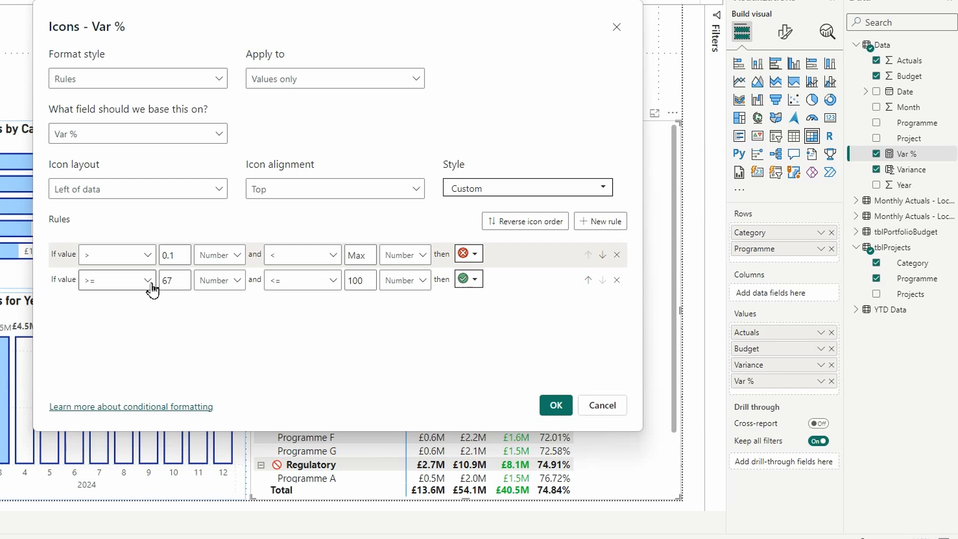
Step: Define the green check icon rule as >= Min Number and <= 0.1 Number
{"action": "left_click", "coordinate": [185, 284]}
{"action": "left_click_drag", "start_coordinate": [185, 284], "coordinate": [163, 280]}
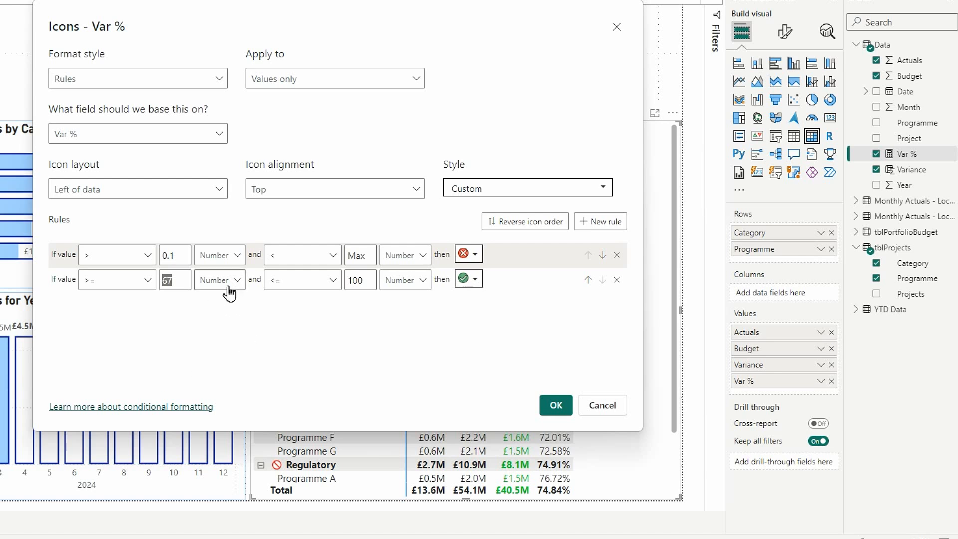
{"action": "key", "text": "Tab"}
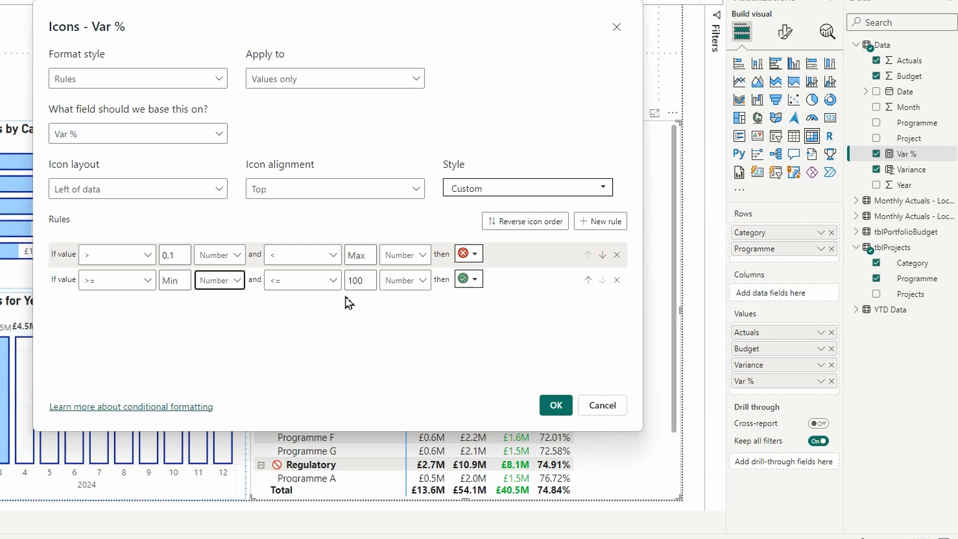
{"action": "left_click", "coordinate": [370, 282]}
{"action": "key", "text": "BackSpace"}
{"action": "key", "text": "BackSpace"}
{"action": "key", "text": "BackSpace"}
{"action": "type", "text": "0.1"}
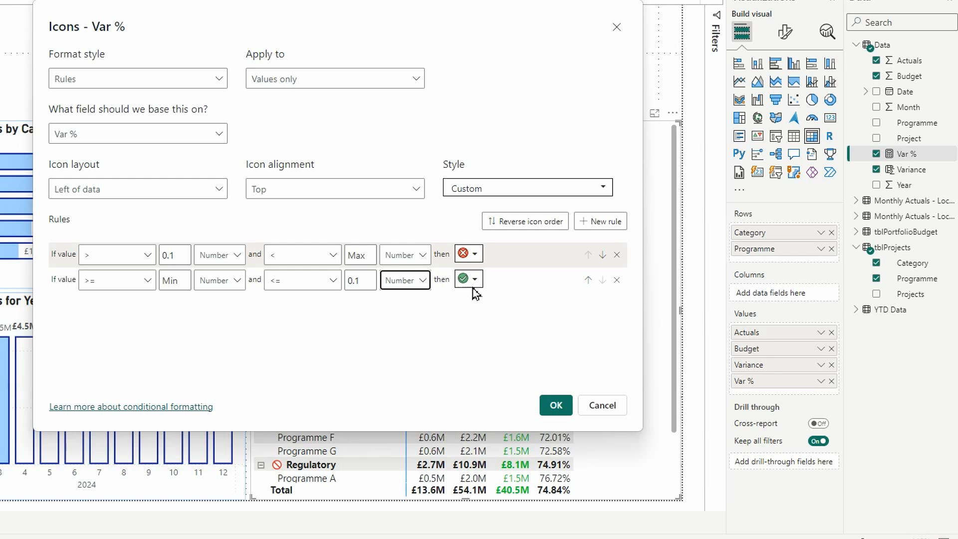
Step: Apply the Var % icon rules to values and totals and confirm the formatting
{"action": "left_click", "coordinate": [421, 81]}
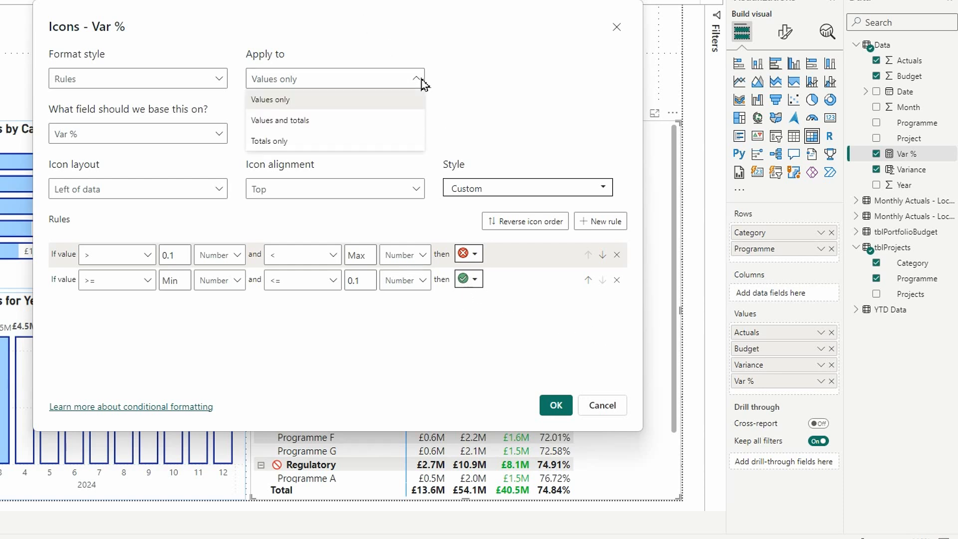
{"action": "left_click", "coordinate": [305, 125]}
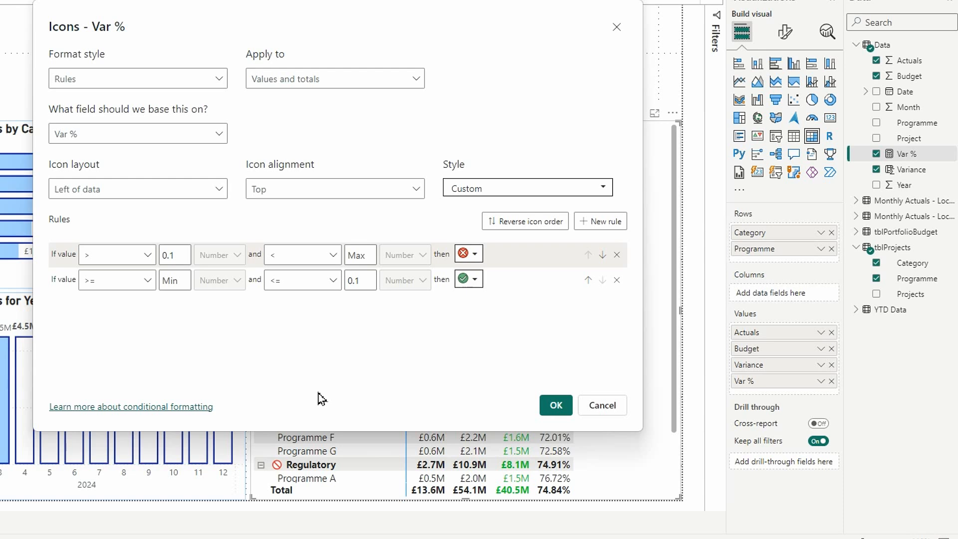
{"action": "left_click", "coordinate": [555, 414]}
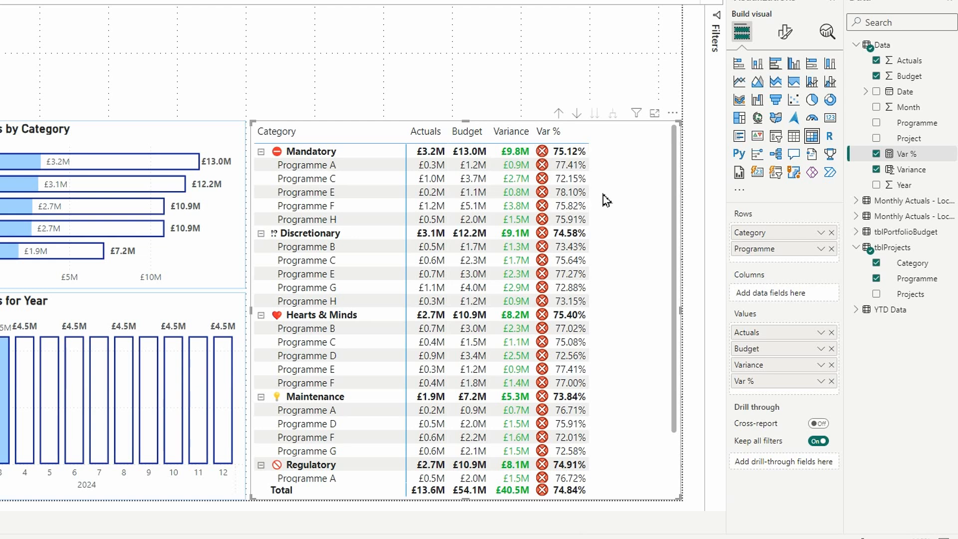
Step: Set the Var % icon layout to Right of data and widen the matrix's Actuals, Budget and Variance columns
{"action": "left_click", "coordinate": [820, 382]}
{"action": "mouse_move", "coordinate": [878, 468]}
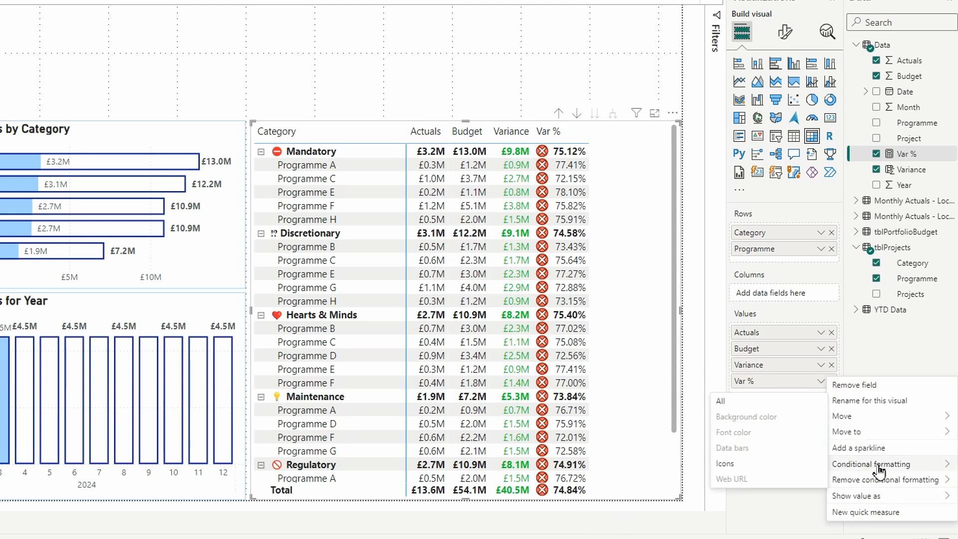
{"action": "left_click", "coordinate": [724, 512]}
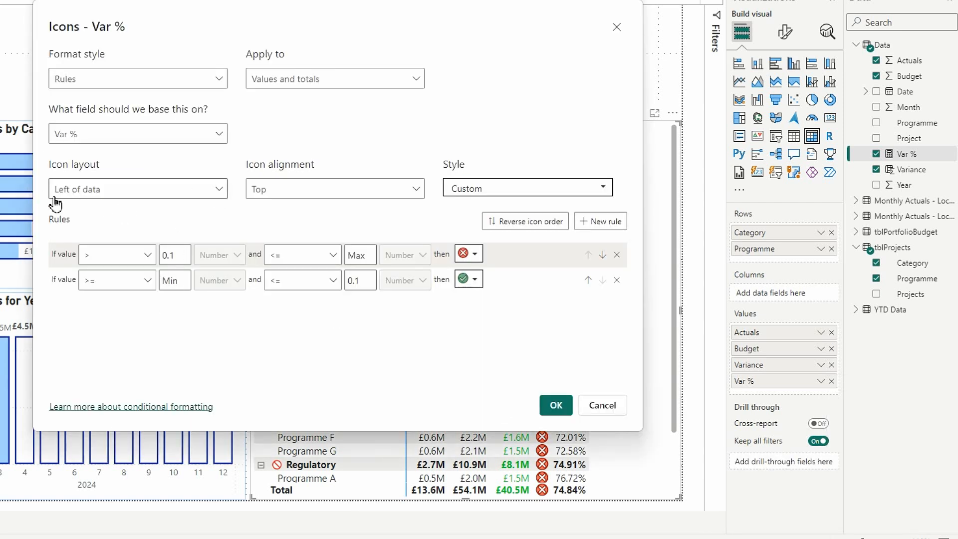
{"action": "left_click", "coordinate": [220, 192]}
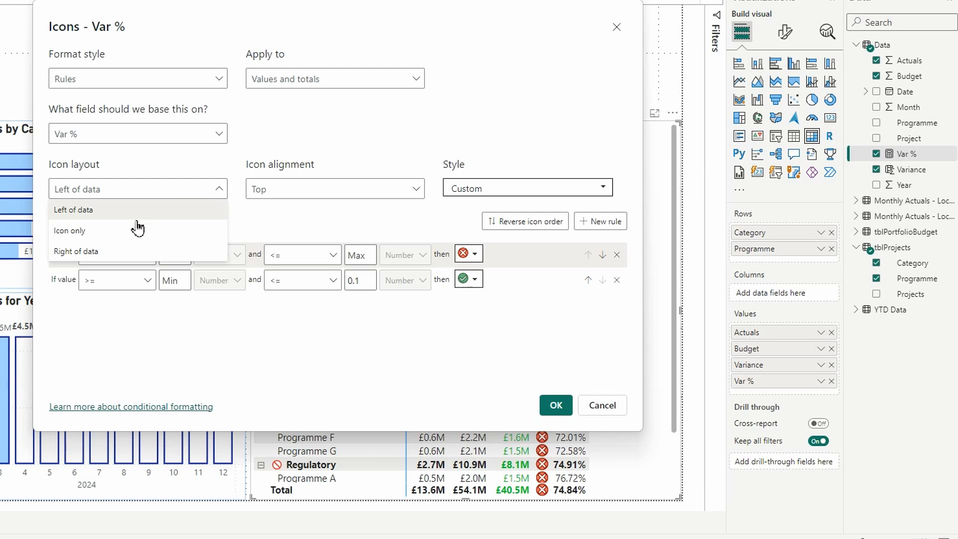
{"action": "left_click", "coordinate": [95, 252]}
{"action": "left_click", "coordinate": [554, 404]}
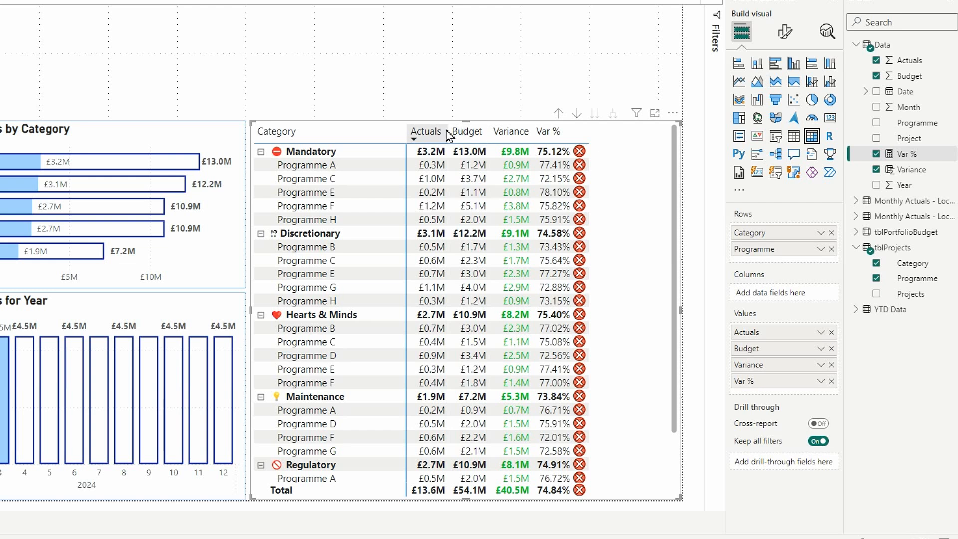
{"action": "left_click_drag", "start_coordinate": [450, 135], "coordinate": [530, 138]}
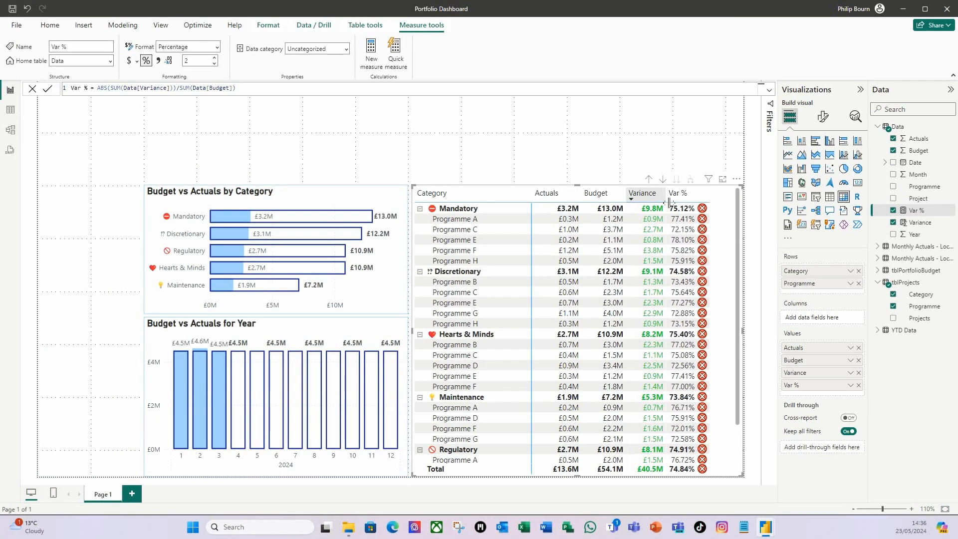
{"action": "left_click_drag", "start_coordinate": [576, 141], "coordinate": [596, 163]}
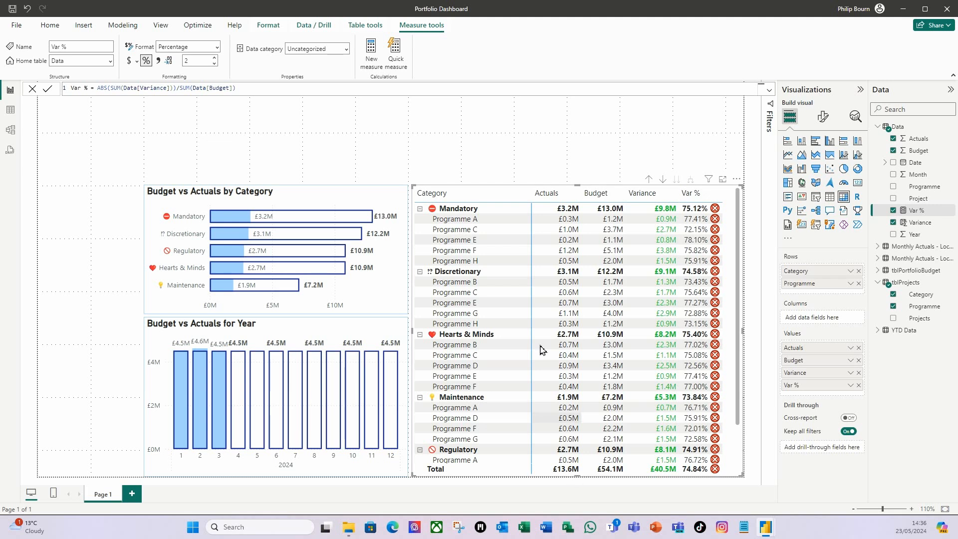
Step: Turn on the matrix's visual border and color it light blue
{"action": "left_click", "coordinate": [824, 120]}
{"action": "left_click", "coordinate": [828, 163]}
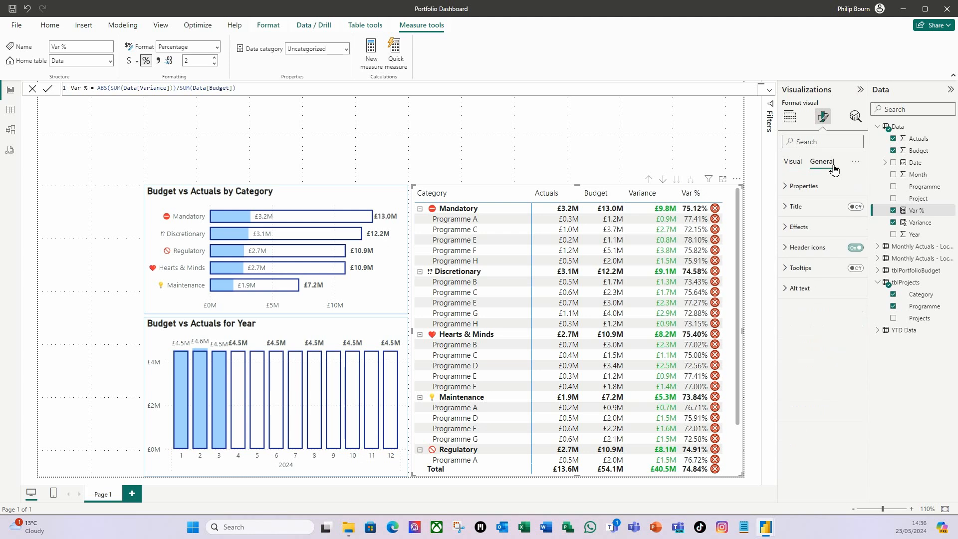
{"action": "left_click", "coordinate": [788, 232]}
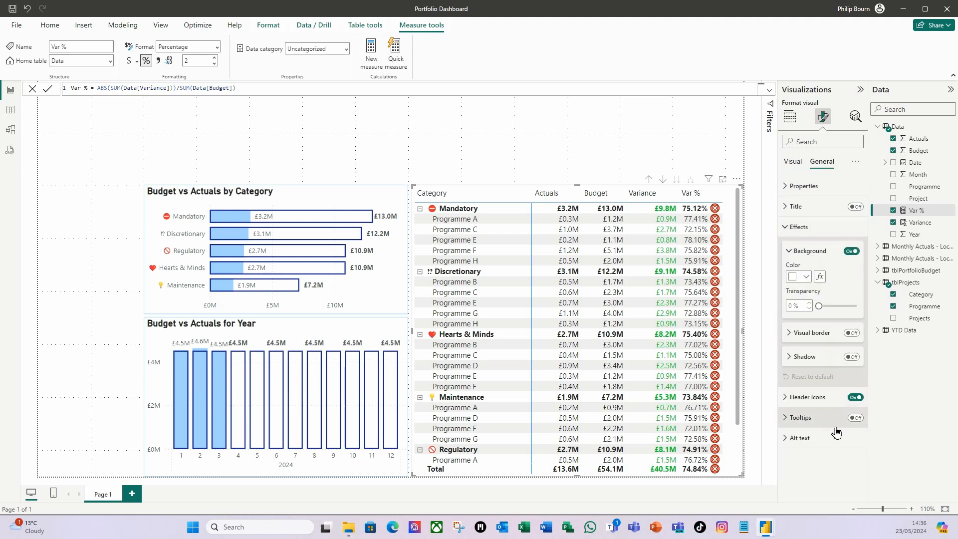
{"action": "left_click", "coordinate": [851, 333]}
{"action": "left_click", "coordinate": [789, 333]}
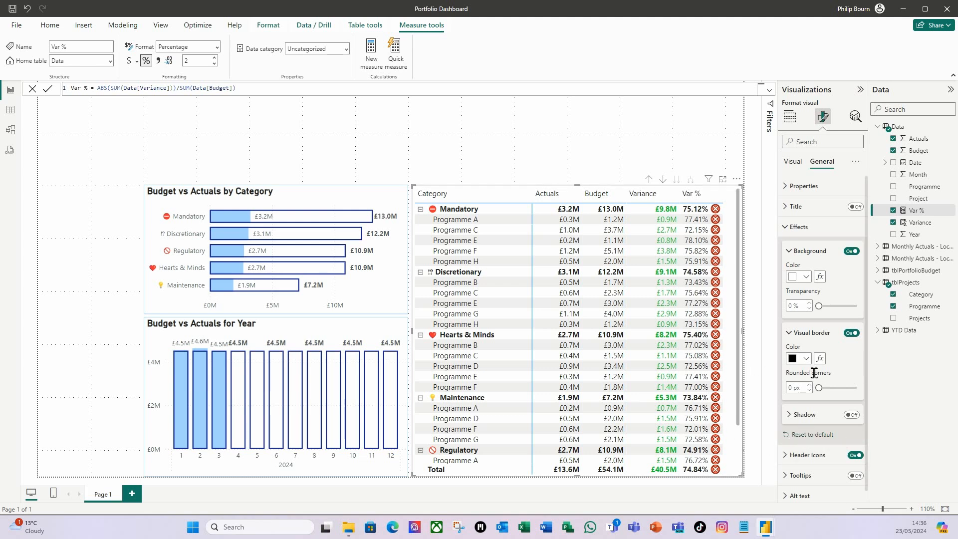
{"action": "left_click", "coordinate": [805, 358]}
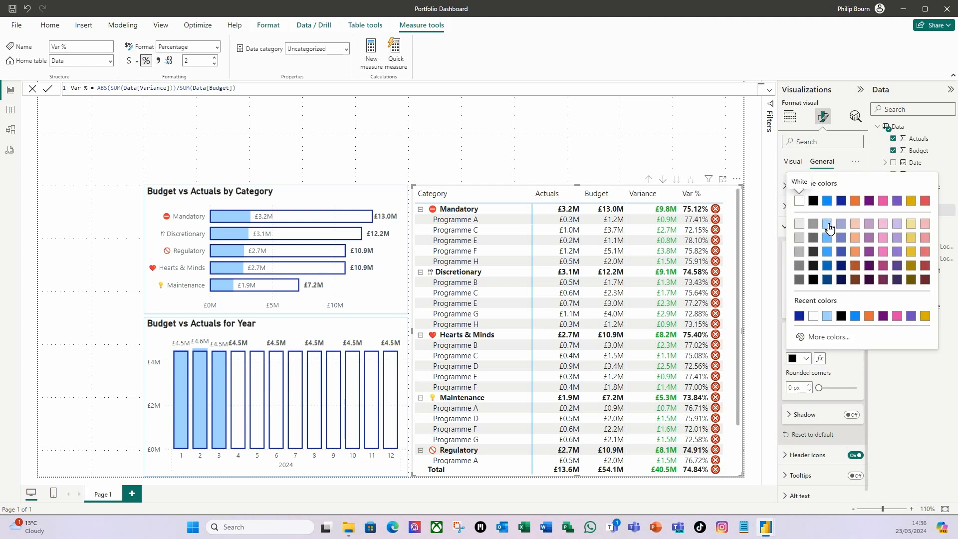
{"action": "left_click", "coordinate": [829, 220]}
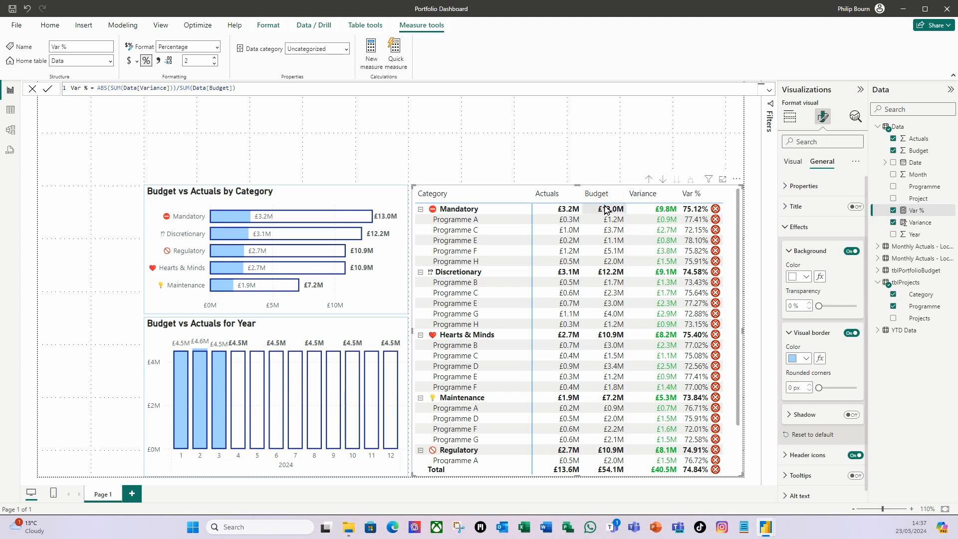
Step: Make the matrix's column header text bold
{"action": "left_click", "coordinate": [793, 162]}
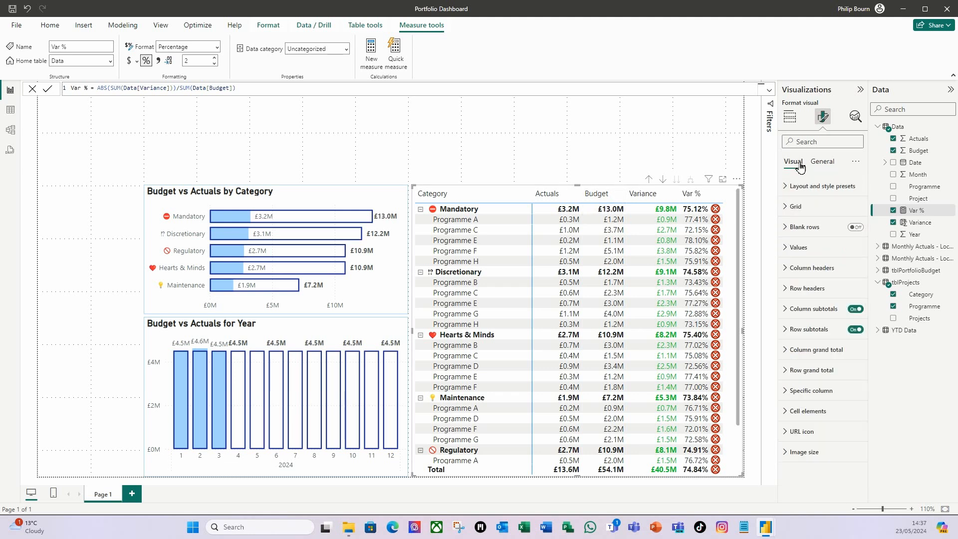
{"action": "left_click", "coordinate": [787, 271]}
{"action": "left_click", "coordinate": [792, 331]}
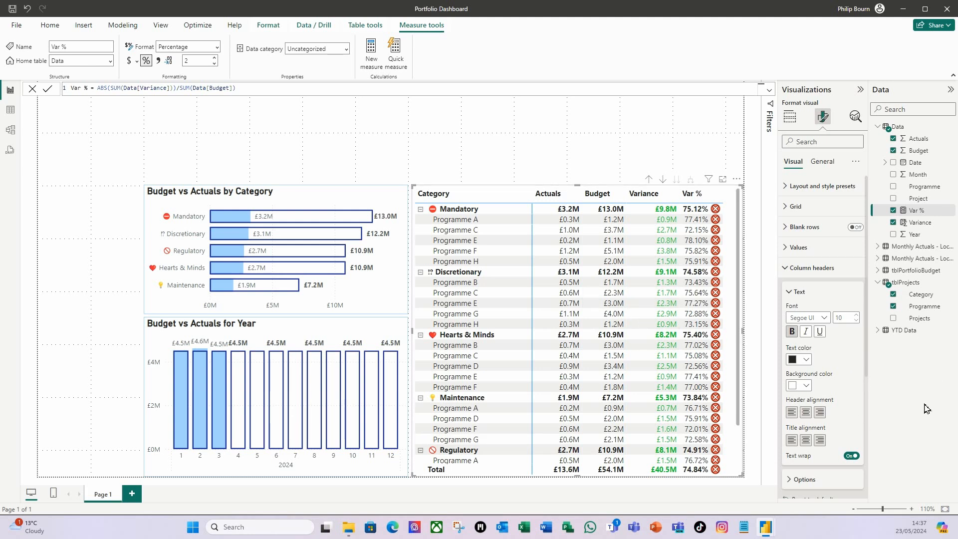
{"action": "left_click", "coordinate": [422, 153]}
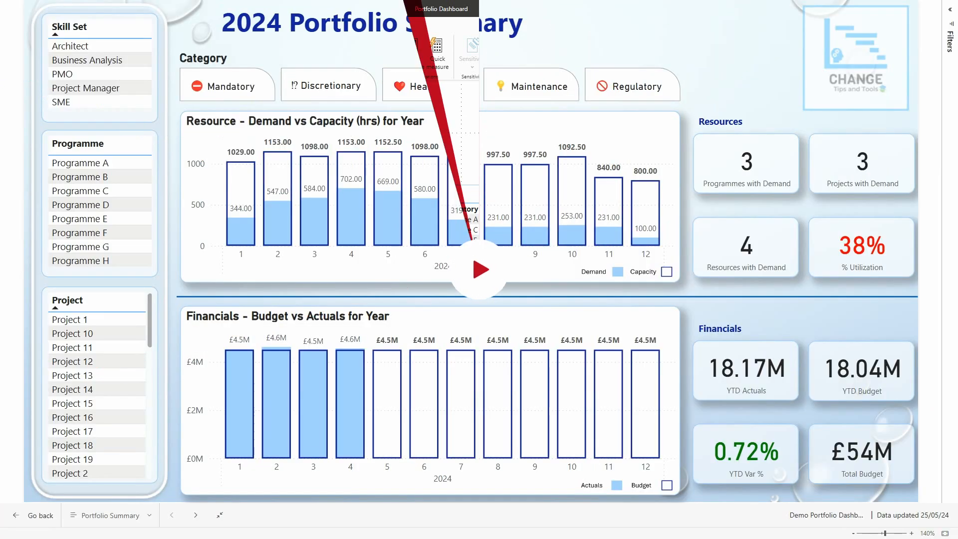
Step: Preview the Portfolio Summary filtered by the Mandatory and Discretionary categories and by Programme A, clearing the selections
{"action": "left_click", "coordinate": [227, 87]}
{"action": "left_click", "coordinate": [328, 85]}
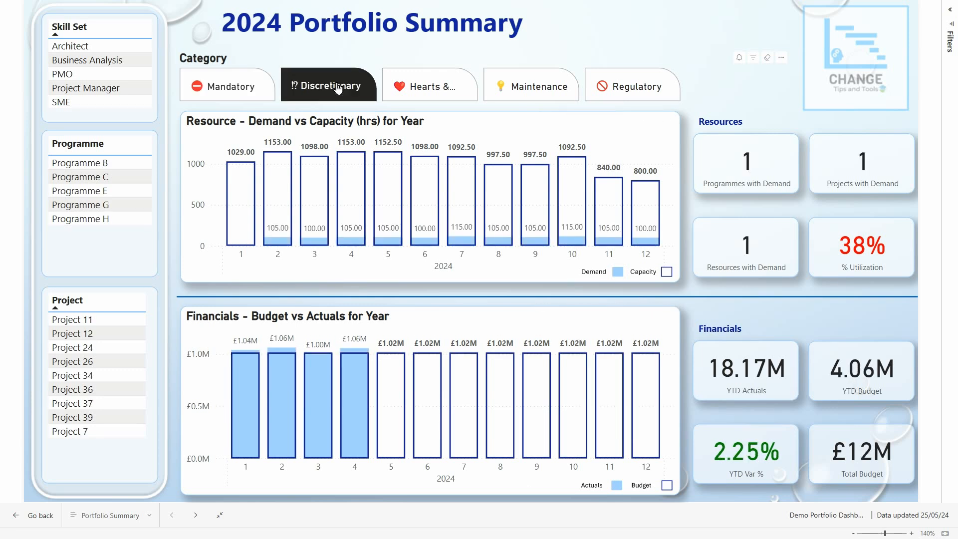
{"action": "left_click", "coordinate": [328, 85]}
{"action": "left_click", "coordinate": [79, 163]}
{"action": "left_click", "coordinate": [102, 167]}
Step: Switch to the Portfolio Budget page, filter it by the Mandatory category and clear that filter
{"action": "left_click", "coordinate": [147, 517]}
{"action": "left_click", "coordinate": [95, 479]}
{"action": "left_click", "coordinate": [100, 45]}
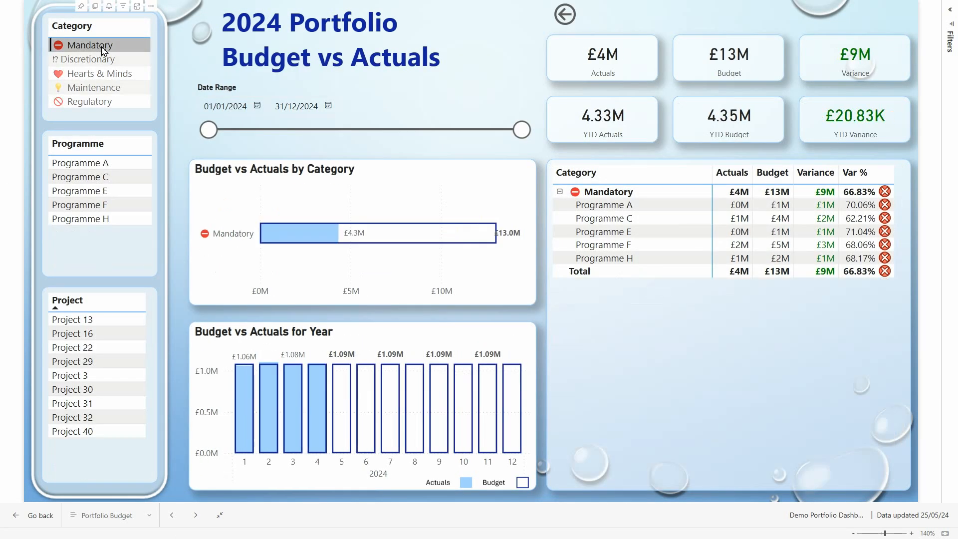
{"action": "left_click", "coordinate": [100, 44]}
Step: Drill through from Programme A to the Projects Budget page
{"action": "right_click", "coordinate": [101, 163]}
{"action": "mouse_move", "coordinate": [148, 230]}
{"action": "left_click", "coordinate": [223, 228]}
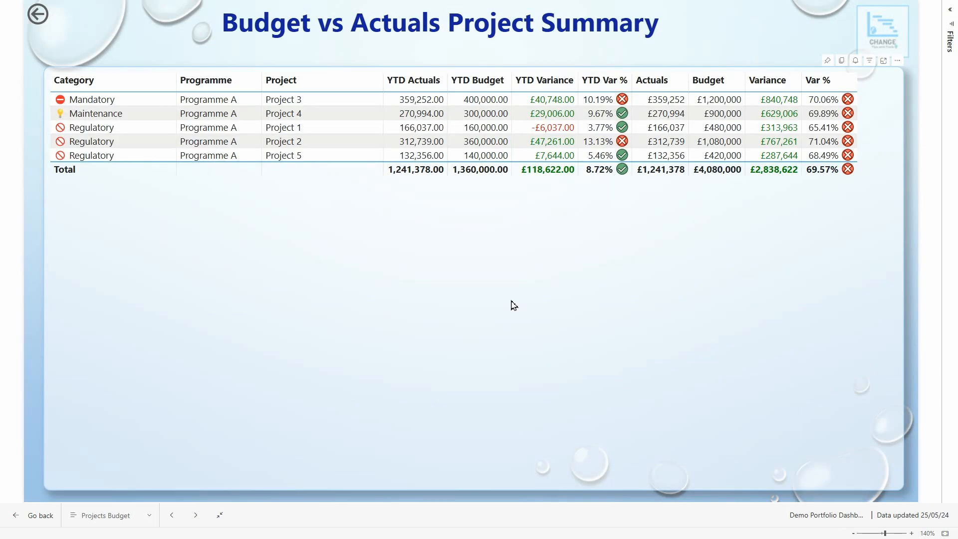
Step: Return to the Portfolio Budget page and adjust the end of its date range
{"action": "left_click", "coordinate": [36, 13]}
{"action": "left_click_drag", "start_coordinate": [522, 130], "coordinate": [548, 151]}
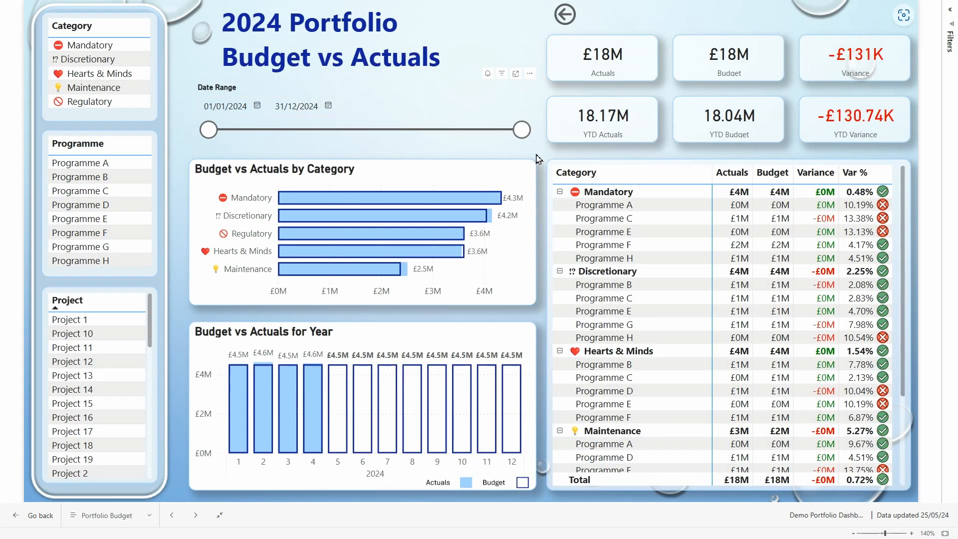
Step: Open the Resource Capacity page and try filtering it by the Architect and Business Analysis skill sets, clearing the selections
{"action": "left_click", "coordinate": [149, 519]}
{"action": "left_click", "coordinate": [107, 493]}
{"action": "left_click", "coordinate": [65, 52]}
{"action": "left_click", "coordinate": [72, 66]}
{"action": "left_click", "coordinate": [72, 67]}
{"action": "left_click", "coordinate": [299, 66]}
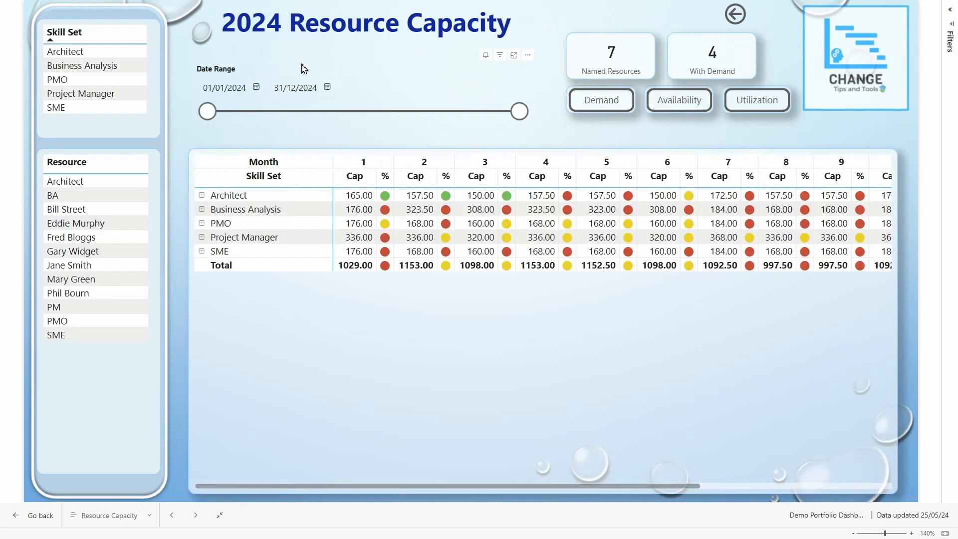
Step: View the Resource Demand and Resource Availability pages, expanding and collapsing the Architect skill set in the availability matrix
{"action": "left_click", "coordinate": [621, 108]}
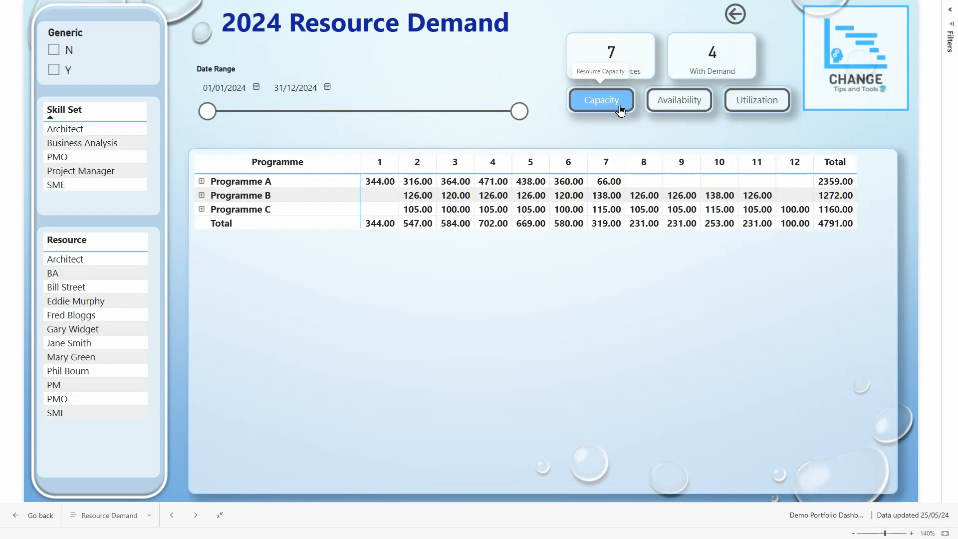
{"action": "left_click", "coordinate": [679, 107]}
{"action": "left_click", "coordinate": [201, 196]}
{"action": "left_click", "coordinate": [202, 196]}
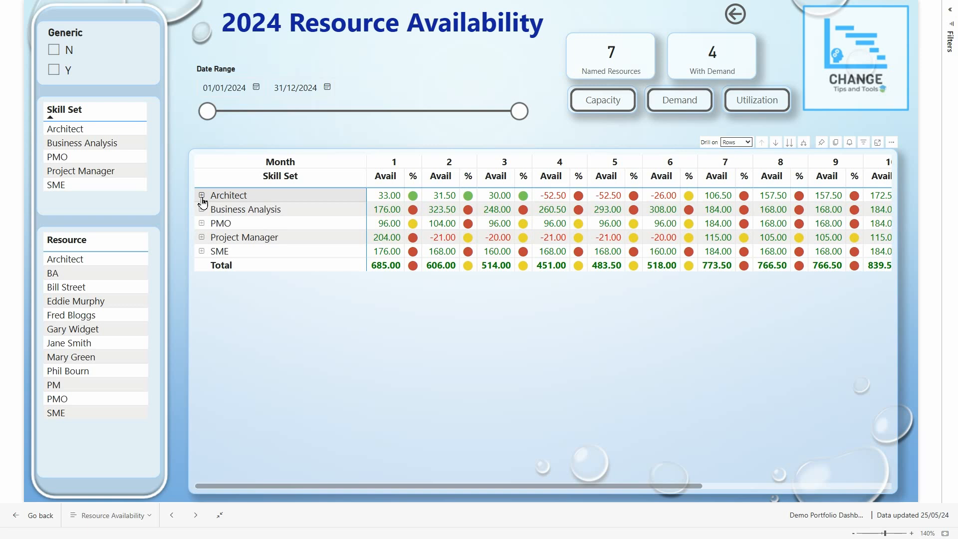
Step: Open the Resource Utilization page and expand the Business Analysis skill set in its matrix
{"action": "left_click", "coordinate": [756, 100]}
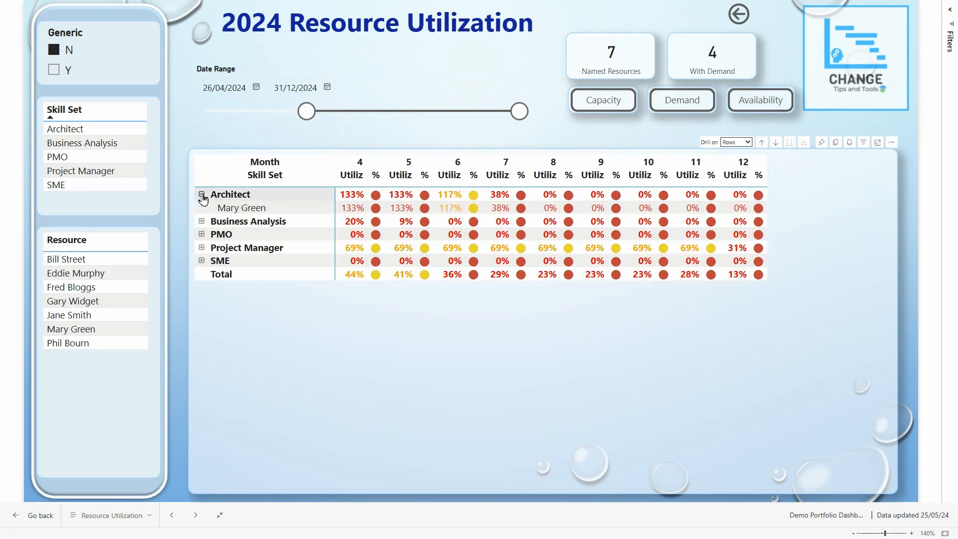
{"action": "left_click", "coordinate": [201, 221]}
Step: Drill the utilization matrix's columns down from months to weeks and expand the PMO skill set
{"action": "left_click", "coordinate": [735, 142]}
{"action": "left_click", "coordinate": [732, 155]}
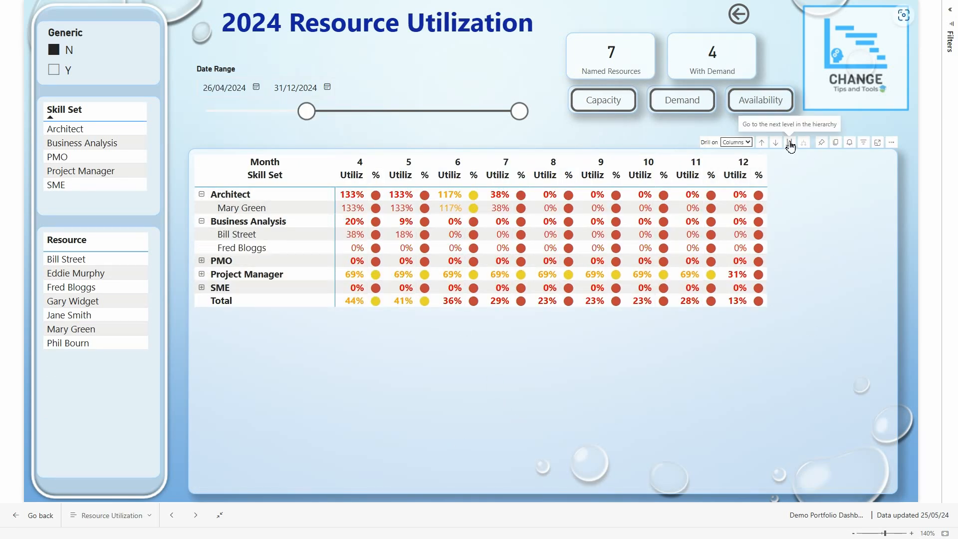
{"action": "left_click", "coordinate": [789, 142]}
{"action": "left_click", "coordinate": [201, 261]}
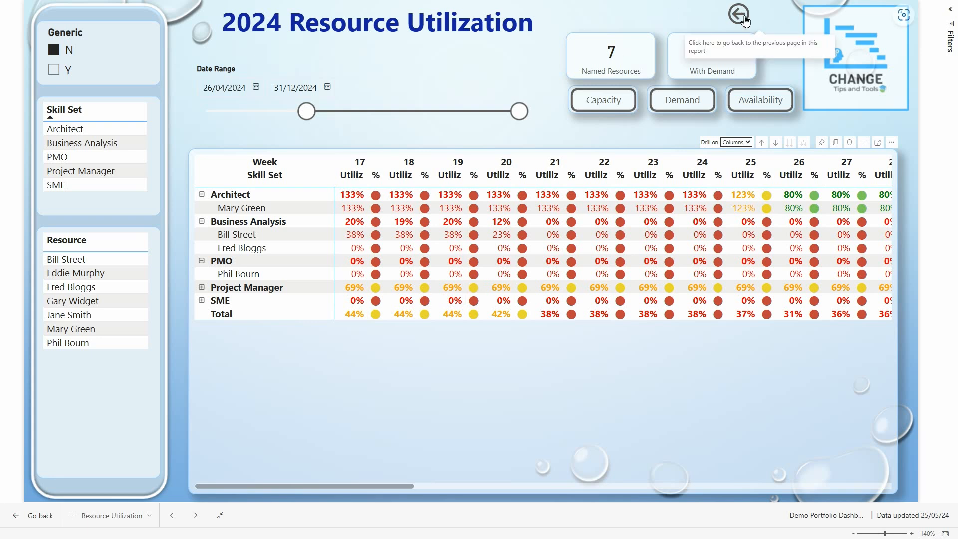
Step: Return to the Portfolio Summary page
{"action": "left_click", "coordinate": [739, 15]}
{"action": "left_click", "coordinate": [743, 18]}
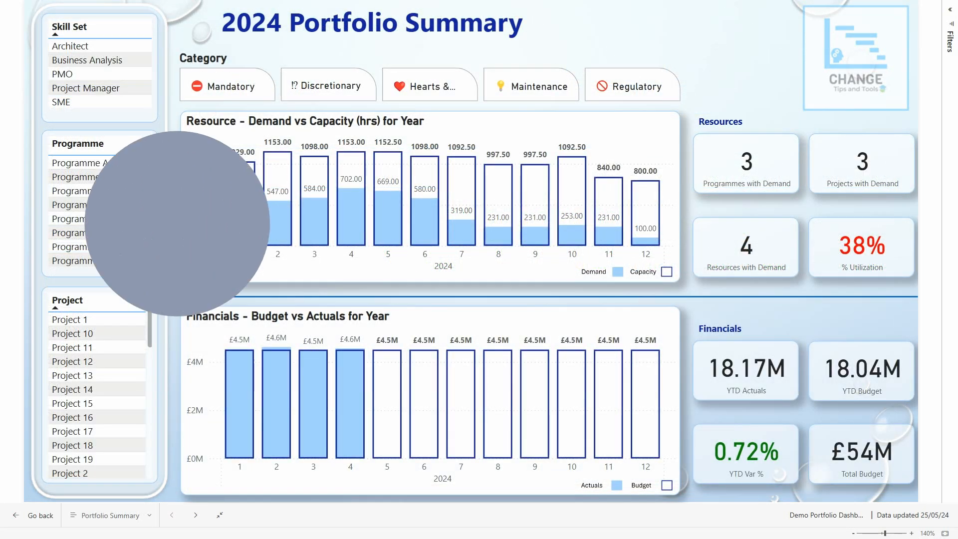